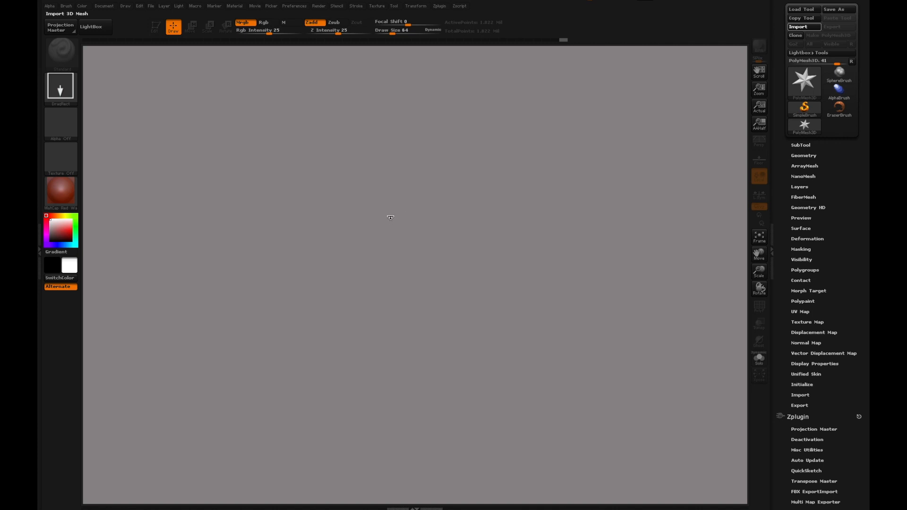
Place the imported bust on the canvas, make it editable and give it the dw_basic material
{"action": "mouse_move", "coordinate": [369, 244]}
{"action": "left_mouse_down"}
{"action": "mouse_move", "coordinate": [575, 185]}
{"action": "mouse_move", "coordinate": [601, 156]}
{"action": "left_mouse_up"}
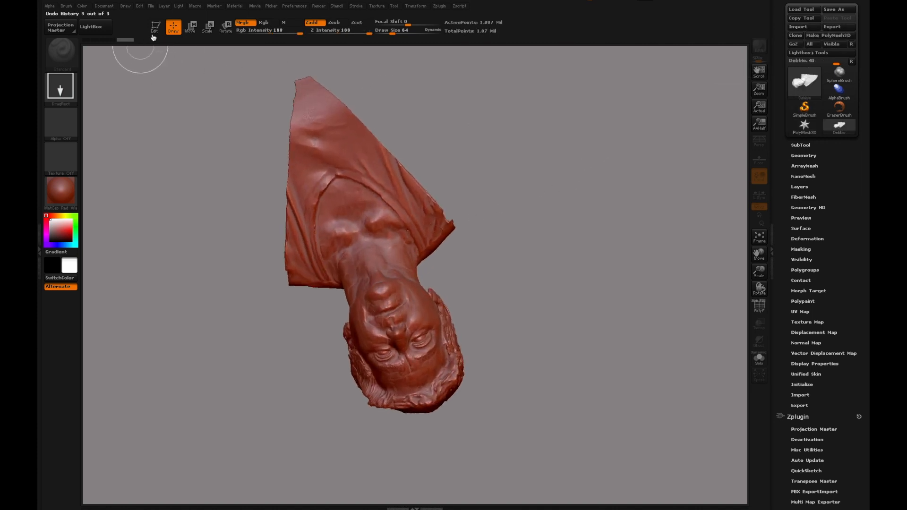
{"action": "key", "text": "t"}
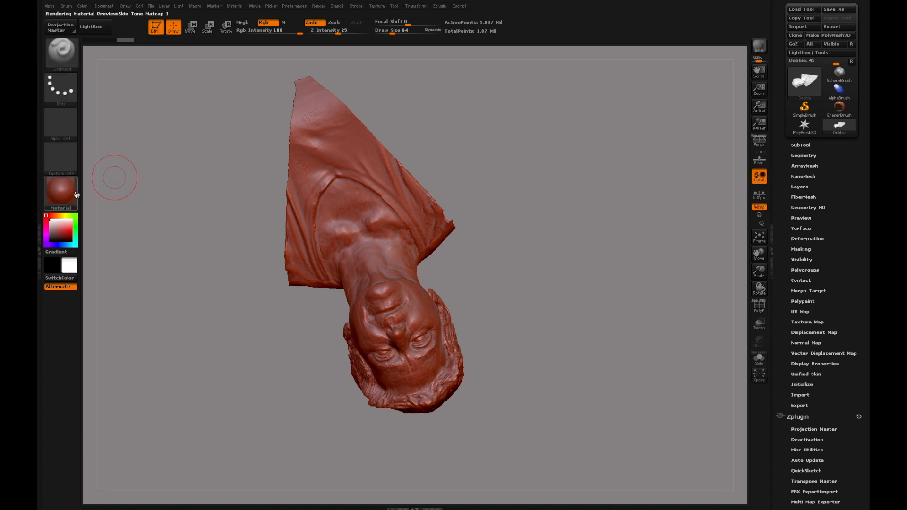
{"action": "key", "text": "m"}
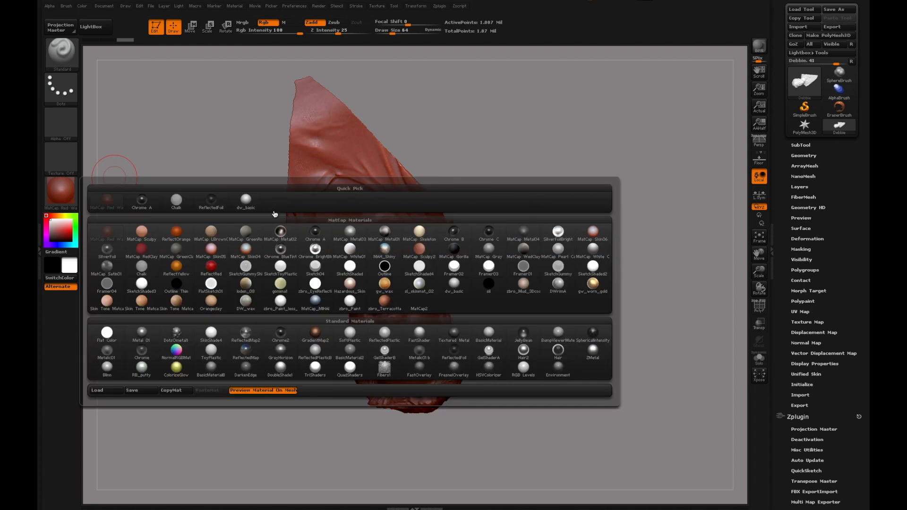
{"action": "left_click", "coordinate": [460, 284]}
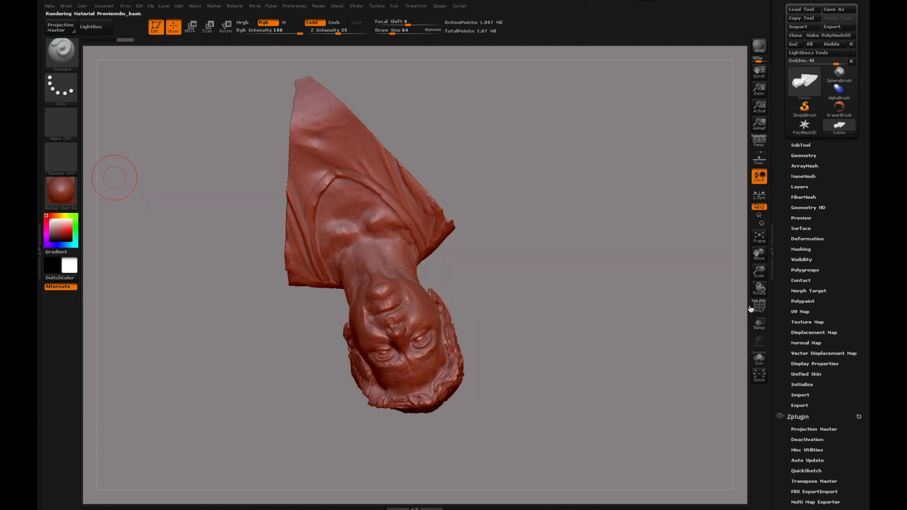
Activate the Standard brush and set the document background to a light grey sampled from the current material's preview
{"action": "left_click_drag", "start_coordinate": [760, 288], "coordinate": [803, 287]}
{"action": "key", "text": "b"}
{"action": "key", "text": "s"}
{"action": "key", "text": "t"}
{"action": "left_click_drag", "start_coordinate": [761, 259], "coordinate": [779, 260]}
{"action": "left_click", "coordinate": [108, 7]}
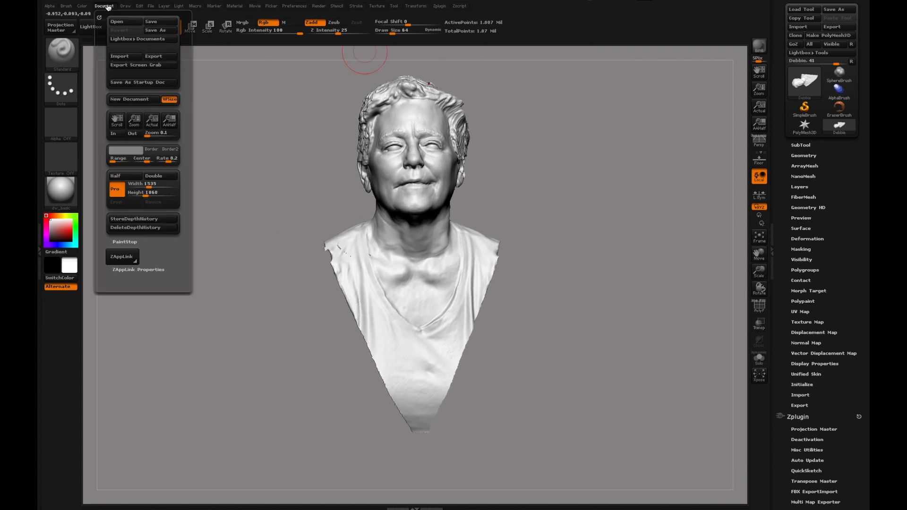
{"action": "left_click_drag", "start_coordinate": [115, 151], "coordinate": [60, 193]}
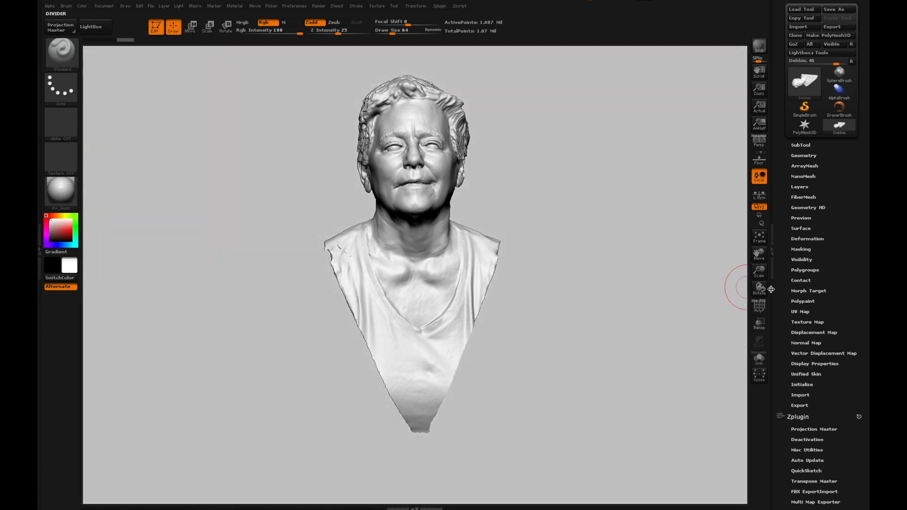
{"action": "left_click_drag", "start_coordinate": [759, 272], "coordinate": [758, 243]}
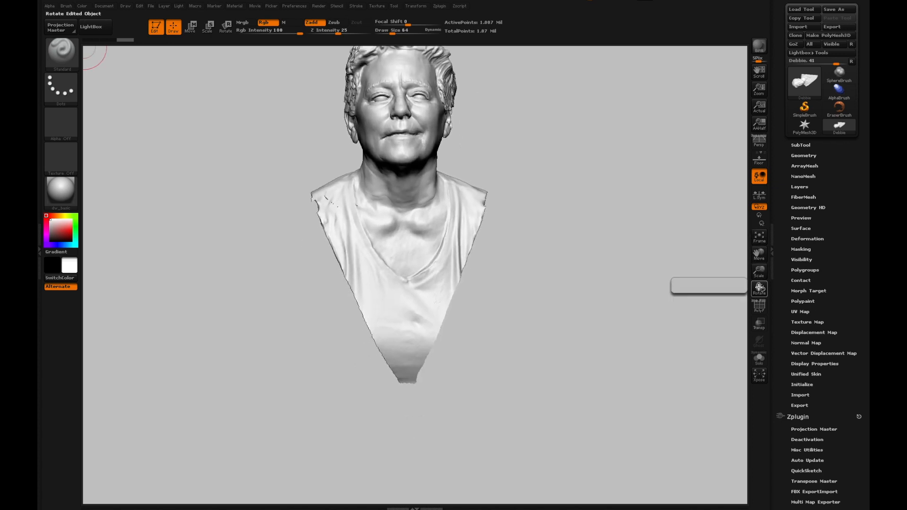
{"action": "key", "text": "f"}
{"action": "mouse_move", "coordinate": [406, 392]}
{"action": "left_mouse_down", "text": "ctrl"}
{"action": "mouse_move", "coordinate": [392, 378]}
{"action": "mouse_move", "coordinate": [396, 397]}
{"action": "mouse_move", "coordinate": [442, 364]}
{"action": "mouse_move", "coordinate": [437, 416]}
{"action": "mouse_move", "coordinate": [461, 388]}
{"action": "mouse_move", "coordinate": [458, 379]}
{"action": "mouse_move", "coordinate": [382, 366]}
{"action": "left_mouse_up", "text": "ctrl"}
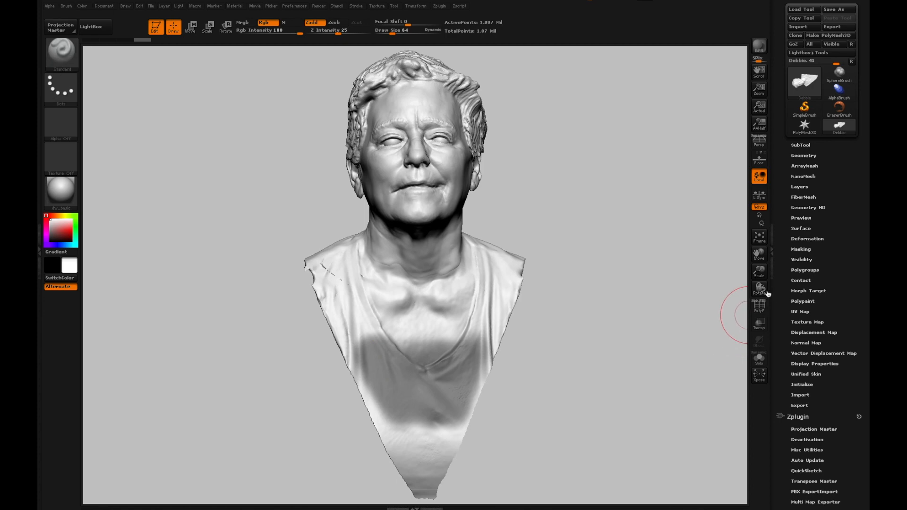
{"action": "mouse_move", "coordinate": [770, 291]}
{"action": "left_mouse_down"}
{"action": "mouse_move", "coordinate": [795, 288]}
{"action": "mouse_move", "coordinate": [780, 279]}
{"action": "mouse_move", "coordinate": [761, 289]}
{"action": "mouse_move", "coordinate": [758, 267]}
{"action": "left_mouse_up"}
{"action": "key", "text": "ctrl"}
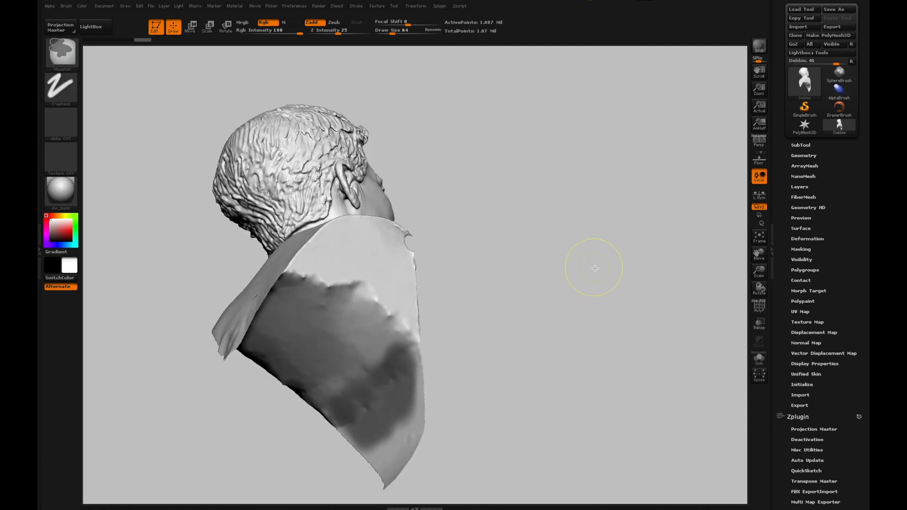
{"action": "left_click_drag", "start_coordinate": [668, 294], "coordinate": [699, 326], "text": "ctrl"}
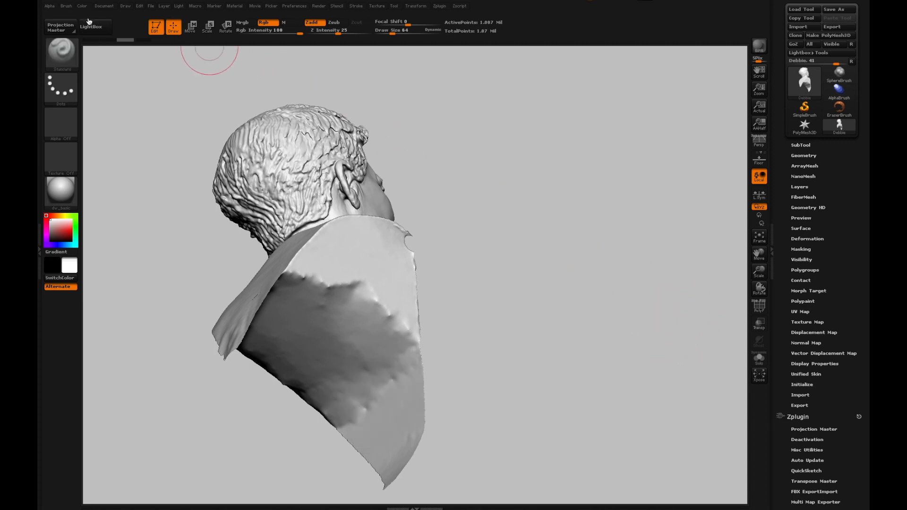
Enable BackfaceMask in the Auto Masking settings of the MaskPen brush
{"action": "key", "text": "ctrl"}
{"action": "left_click", "coordinate": [67, 7]}
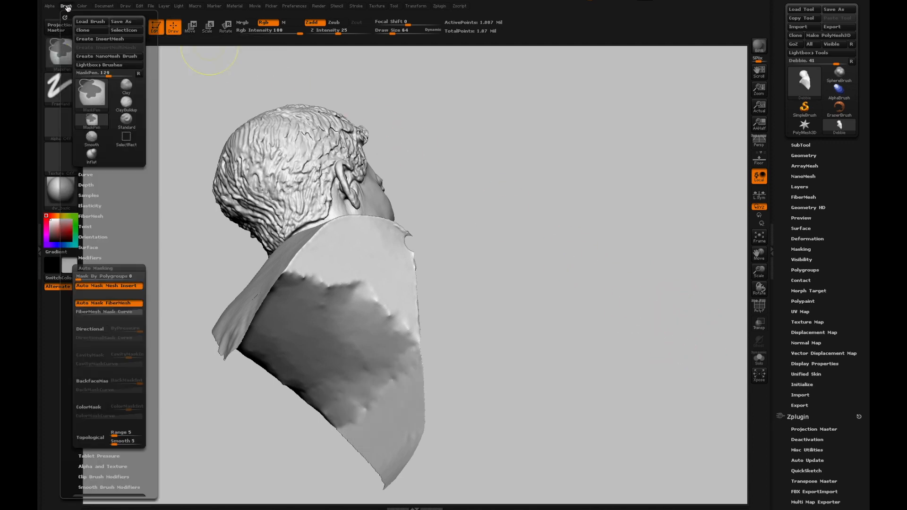
{"action": "left_click", "coordinate": [94, 382]}
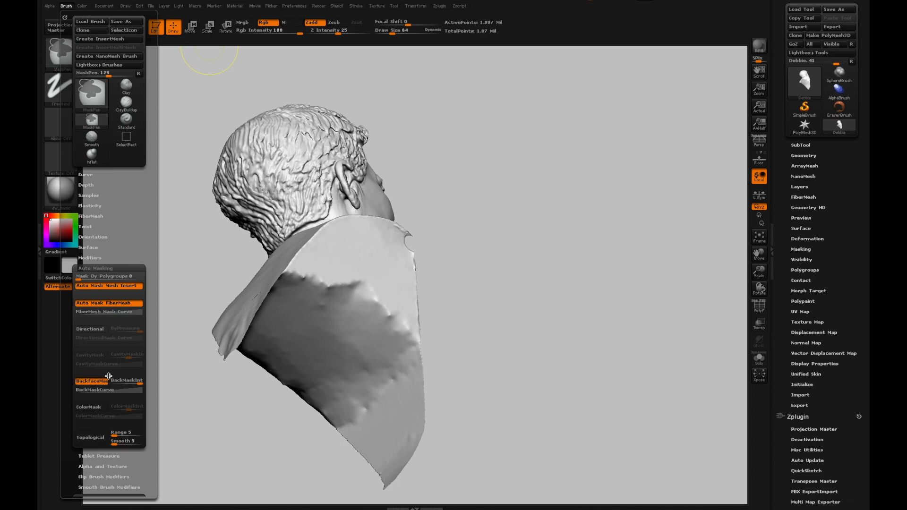
Paint a mask over the whole front of the shirt, from the shoulders and neckline down to the lower tip
{"action": "left_click_drag", "start_coordinate": [760, 288], "coordinate": [735, 292]}
{"action": "left_click", "coordinate": [759, 255]}
{"action": "left_click_drag", "start_coordinate": [759, 255], "coordinate": [745, 213]}
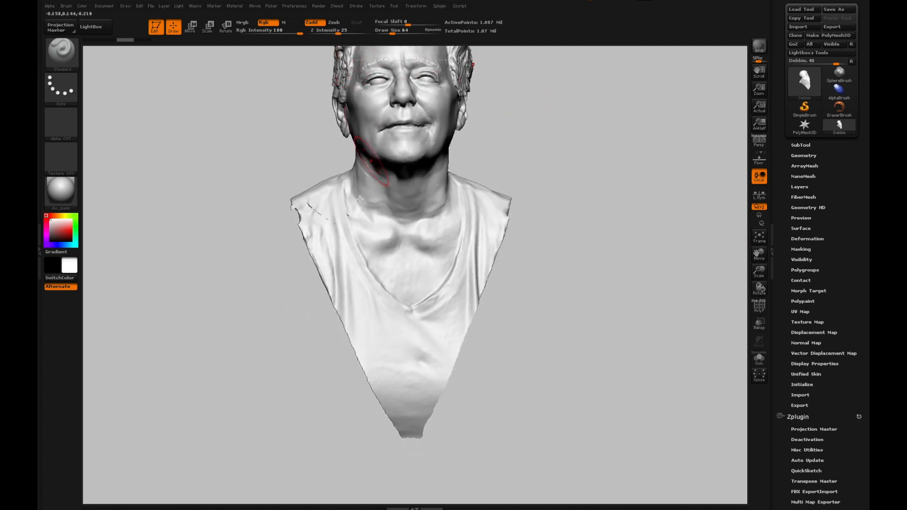
{"action": "key", "text": "ctrl"}
{"action": "mouse_move", "coordinate": [375, 308]}
{"action": "left_mouse_down", "text": "ctrl"}
{"action": "mouse_move", "coordinate": [385, 347]}
{"action": "mouse_move", "coordinate": [366, 337]}
{"action": "mouse_move", "coordinate": [353, 308]}
{"action": "mouse_move", "coordinate": [368, 362]}
{"action": "mouse_move", "coordinate": [412, 427]}
{"action": "left_mouse_up", "text": "ctrl"}
{"action": "mouse_move", "coordinate": [432, 368]}
{"action": "left_mouse_down", "text": "ctrl"}
{"action": "mouse_move", "coordinate": [480, 257]}
{"action": "mouse_move", "coordinate": [429, 388]}
{"action": "mouse_move", "coordinate": [414, 364]}
{"action": "left_mouse_up", "text": "ctrl"}
{"action": "mouse_move", "coordinate": [387, 320]}
{"action": "left_mouse_down", "text": "ctrl"}
{"action": "mouse_move", "coordinate": [452, 291]}
{"action": "mouse_move", "coordinate": [361, 283]}
{"action": "mouse_move", "coordinate": [451, 269]}
{"action": "mouse_move", "coordinate": [373, 278]}
{"action": "mouse_move", "coordinate": [331, 264]}
{"action": "mouse_move", "coordinate": [461, 248]}
{"action": "mouse_move", "coordinate": [491, 231]}
{"action": "mouse_move", "coordinate": [485, 248]}
{"action": "left_mouse_up", "text": "ctrl"}
{"action": "mouse_move", "coordinate": [402, 255]}
{"action": "left_mouse_down", "text": "ctrl"}
{"action": "mouse_move", "coordinate": [315, 234]}
{"action": "mouse_move", "coordinate": [332, 267]}
{"action": "left_mouse_up", "text": "ctrl"}
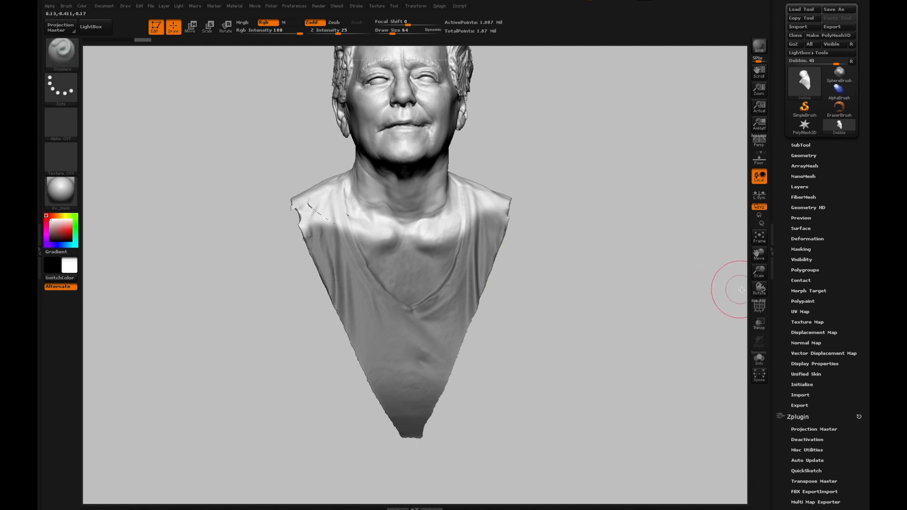
Paint a mask over the outer back of the bust, from the lower tip up to the shoulders
{"action": "mouse_move", "coordinate": [756, 289]}
{"action": "left_mouse_down"}
{"action": "mouse_move", "coordinate": [712, 287]}
{"action": "mouse_move", "coordinate": [758, 292]}
{"action": "mouse_move", "coordinate": [753, 310]}
{"action": "mouse_move", "coordinate": [766, 299]}
{"action": "left_mouse_up"}
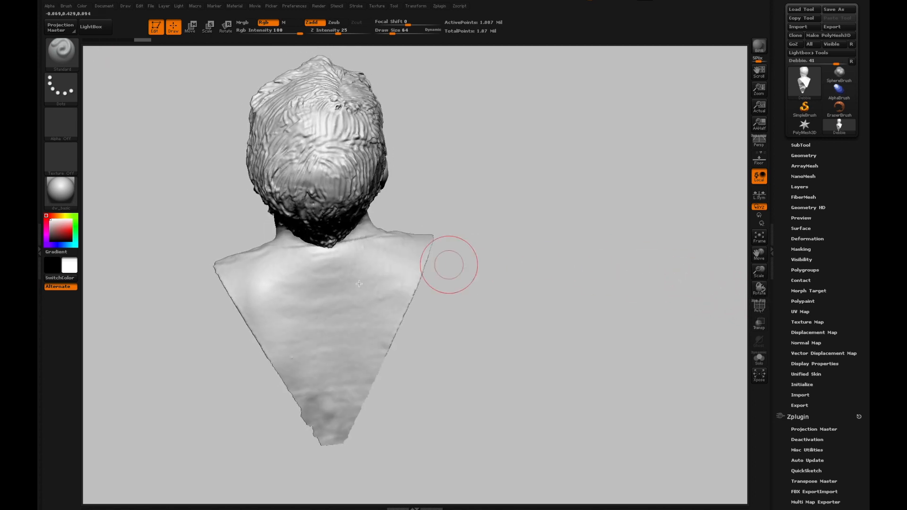
{"action": "key", "text": "ctrl"}
{"action": "mouse_move", "coordinate": [325, 343]}
{"action": "left_mouse_down", "text": "ctrl"}
{"action": "mouse_move", "coordinate": [326, 363]}
{"action": "mouse_move", "coordinate": [301, 334]}
{"action": "mouse_move", "coordinate": [292, 347]}
{"action": "mouse_move", "coordinate": [330, 431]}
{"action": "left_mouse_up", "text": "ctrl"}
{"action": "mouse_move", "coordinate": [330, 367]}
{"action": "left_mouse_down", "text": "ctrl"}
{"action": "mouse_move", "coordinate": [345, 419]}
{"action": "mouse_move", "coordinate": [401, 296]}
{"action": "mouse_move", "coordinate": [365, 307]}
{"action": "mouse_move", "coordinate": [348, 330]}
{"action": "mouse_move", "coordinate": [331, 294]}
{"action": "left_mouse_up", "text": "ctrl"}
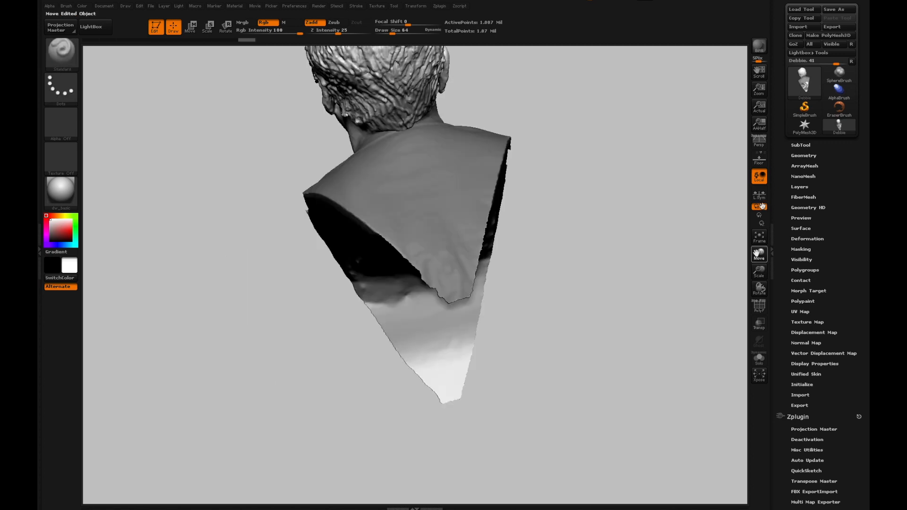
{"action": "left_click_drag", "start_coordinate": [762, 206], "coordinate": [761, 206]}
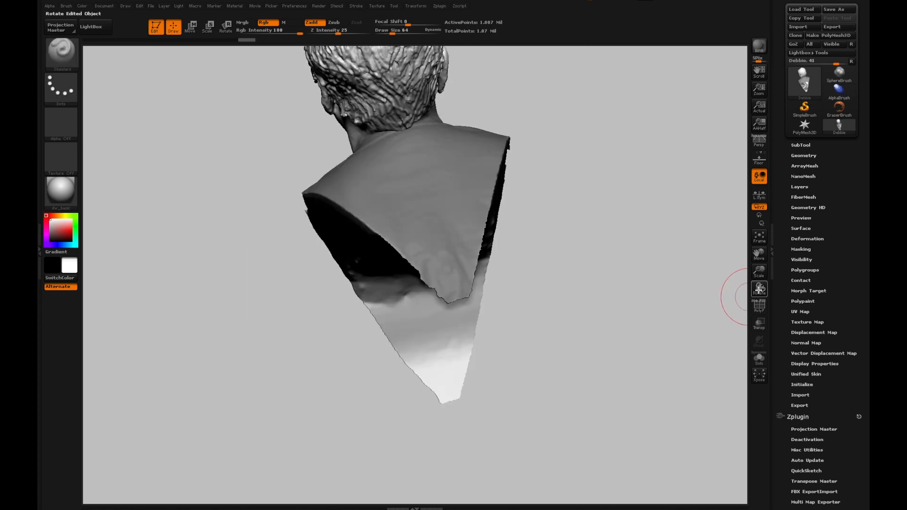
{"action": "left_click_drag", "start_coordinate": [759, 289], "coordinate": [694, 305]}
{"action": "mouse_move", "coordinate": [332, 206]}
{"action": "left_mouse_down", "text": "ctrl"}
{"action": "mouse_move", "coordinate": [326, 161]}
{"action": "mouse_move", "coordinate": [385, 194]}
{"action": "mouse_move", "coordinate": [381, 144]}
{"action": "left_mouse_up", "text": "ctrl"}
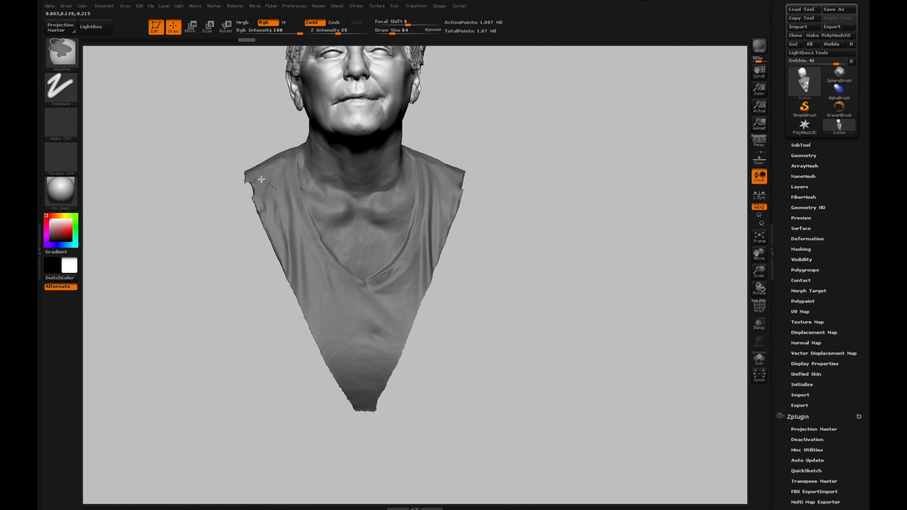
Set the masking stroke to Rect and mask the entire head of the bust
{"action": "mouse_move", "coordinate": [759, 288]}
{"action": "left_mouse_down"}
{"action": "mouse_move", "coordinate": [786, 282]}
{"action": "mouse_move", "coordinate": [737, 285]}
{"action": "mouse_move", "coordinate": [754, 293]}
{"action": "left_mouse_up"}
{"action": "key", "text": "ctrl"}
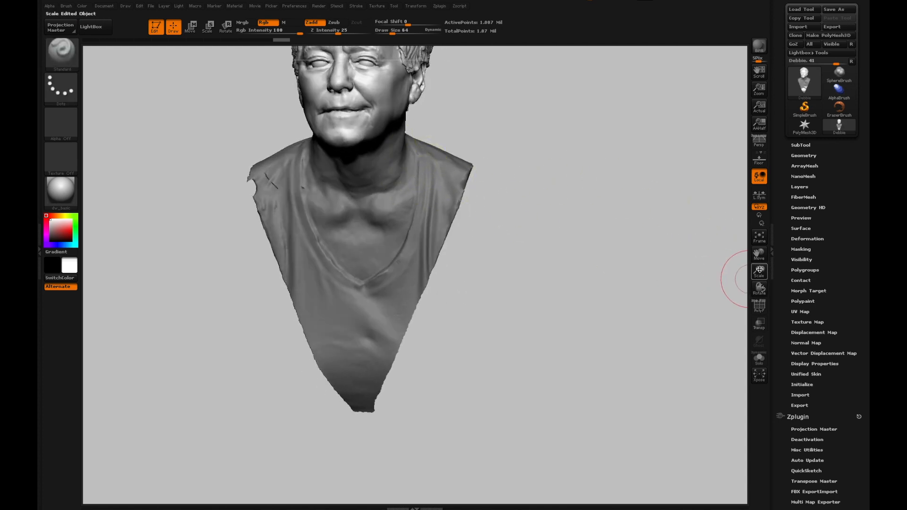
{"action": "left_click_drag", "start_coordinate": [764, 265], "coordinate": [798, 334]}
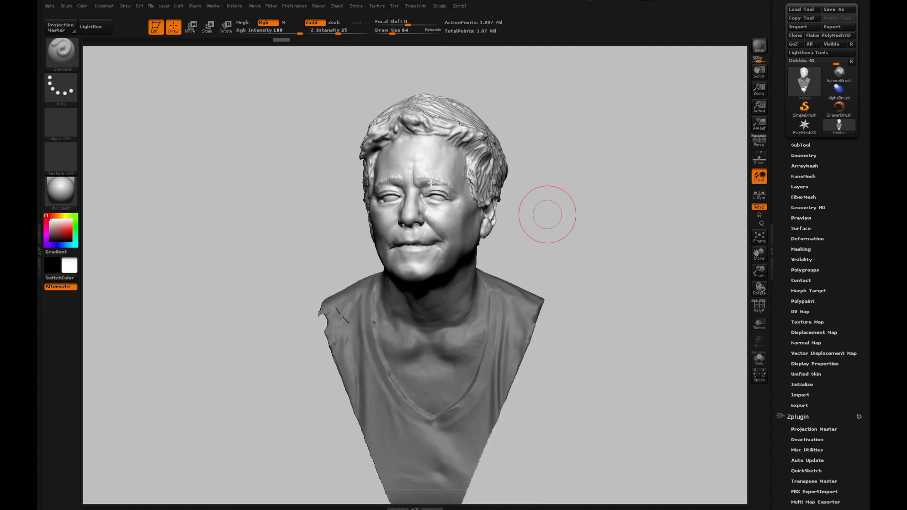
{"action": "key", "text": "ctrl"}
{"action": "left_click", "coordinate": [55, 88]}
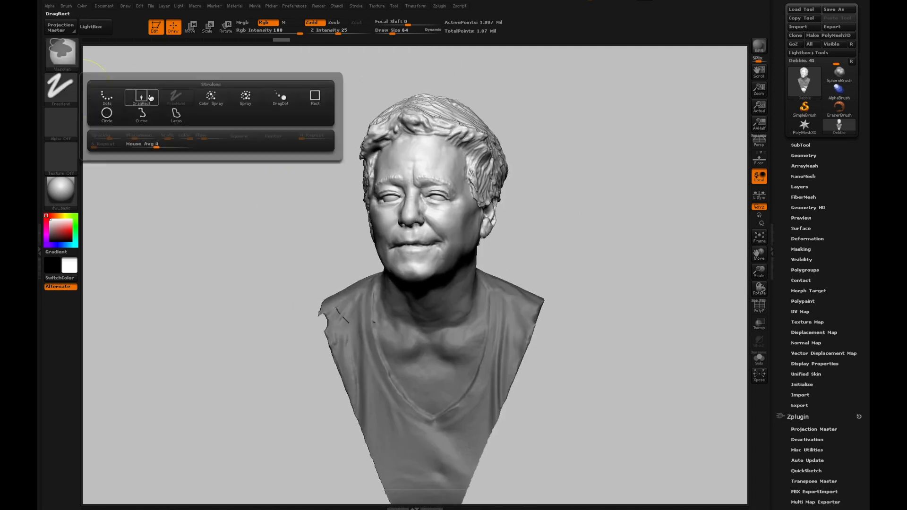
{"action": "left_click", "coordinate": [312, 97]}
{"action": "left_click_drag", "start_coordinate": [285, 73], "coordinate": [551, 277], "text": "ctrl"}
Extend the mask with a rectangle over the head so the remaining strip at the chin is covered
{"action": "left_click_drag", "start_coordinate": [760, 286], "coordinate": [382, 142]}
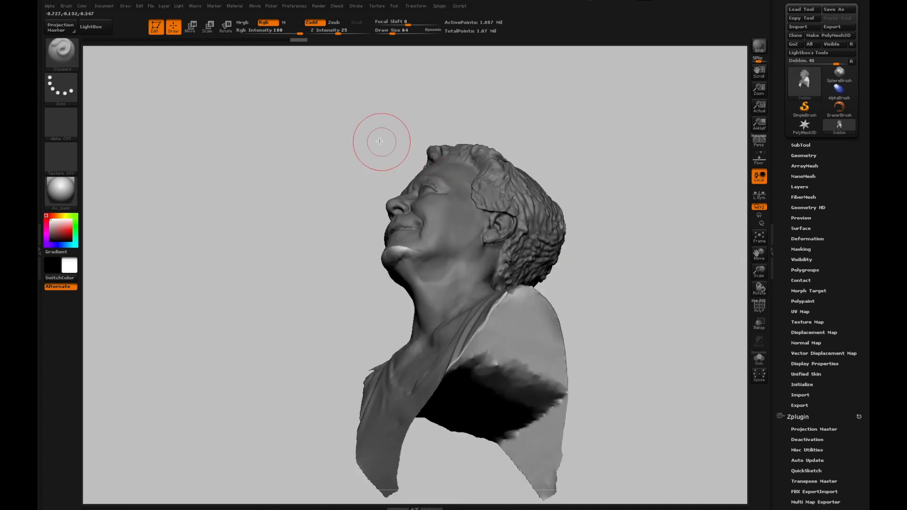
{"action": "mouse_move", "coordinate": [759, 287]}
{"action": "left_mouse_down"}
{"action": "mouse_move", "coordinate": [777, 299]}
{"action": "mouse_move", "coordinate": [766, 313]}
{"action": "mouse_move", "coordinate": [751, 287]}
{"action": "left_mouse_up"}
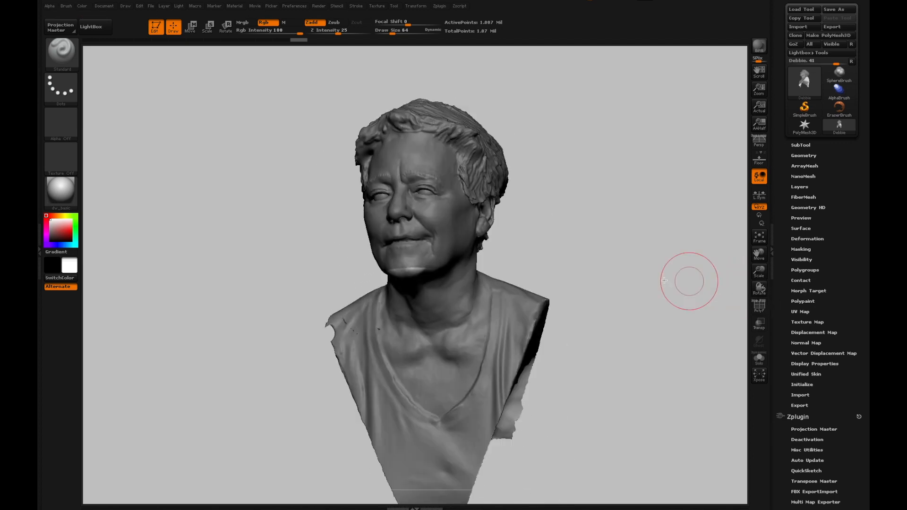
{"action": "mouse_move", "coordinate": [610, 293]}
{"action": "left_mouse_down"}
{"action": "mouse_move", "coordinate": [605, 277]}
{"action": "mouse_move", "coordinate": [620, 279]}
{"action": "mouse_move", "coordinate": [560, 227]}
{"action": "left_mouse_up"}
{"action": "mouse_move", "coordinate": [290, 105]}
{"action": "left_mouse_down", "text": "ctrl"}
{"action": "mouse_move", "coordinate": [504, 277]}
{"action": "mouse_move", "coordinate": [561, 271]}
{"action": "left_mouse_up", "text": "ctrl"}
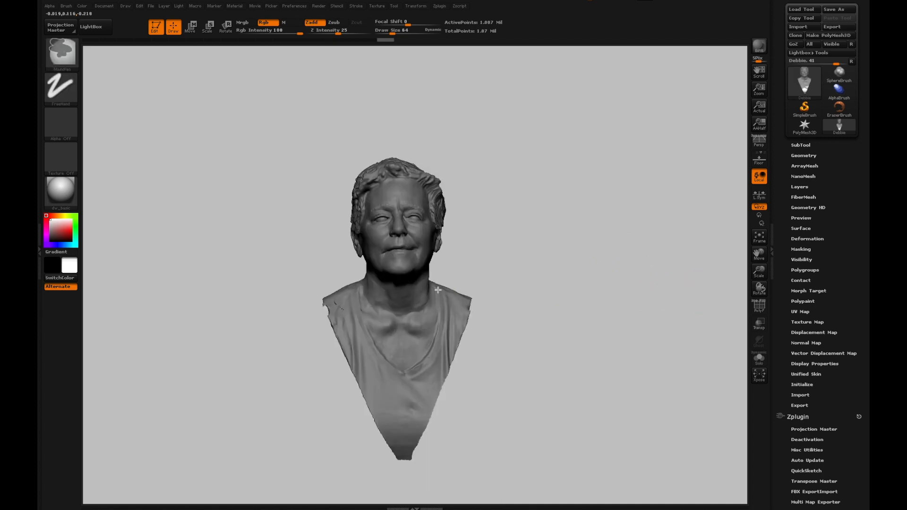
{"action": "left_click", "coordinate": [395, 361], "text": "ctrl"}
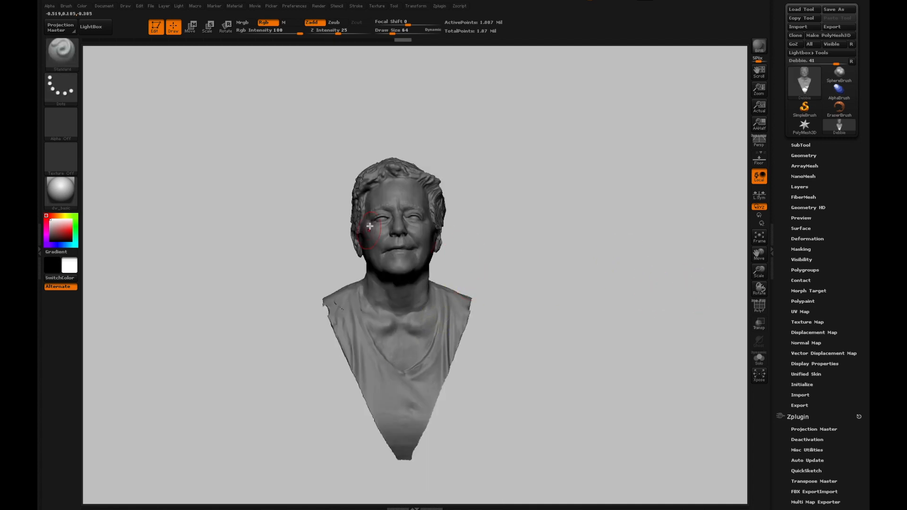
Move the unmasked inner surfaces of the torso straight down with Transpose, clear the mask and return to Draw mode
{"action": "left_click", "coordinate": [191, 26]}
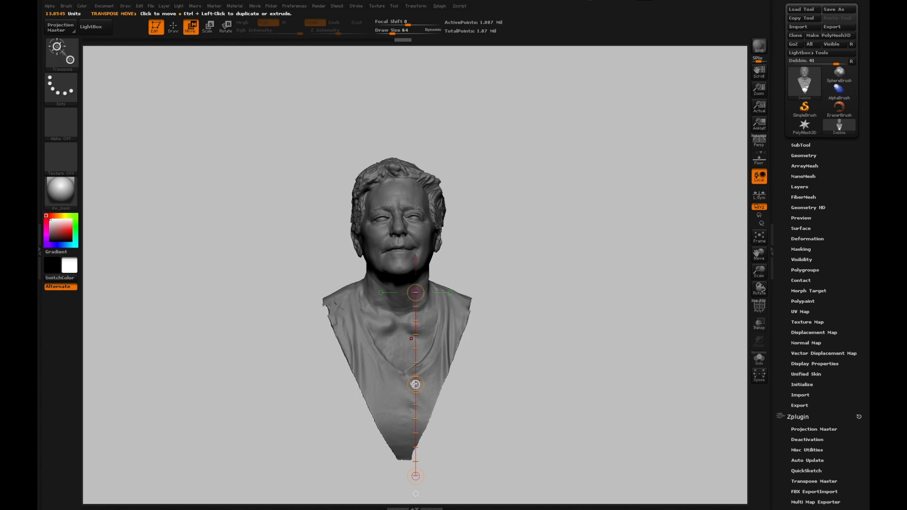
{"action": "left_click_drag", "start_coordinate": [416, 384], "coordinate": [424, 502]}
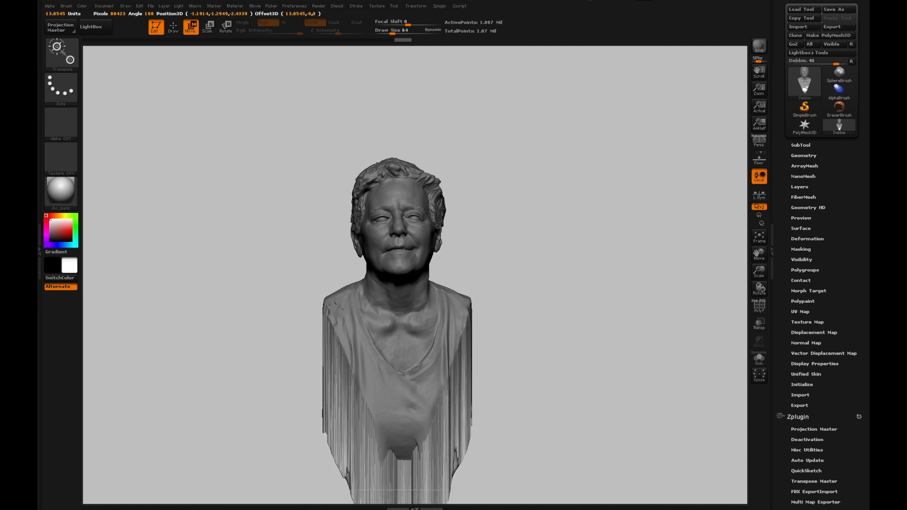
{"action": "left_click_drag", "start_coordinate": [755, 258], "coordinate": [759, 231]}
{"action": "mouse_move", "coordinate": [744, 290]}
{"action": "left_mouse_down"}
{"action": "mouse_move", "coordinate": [685, 289]}
{"action": "mouse_move", "coordinate": [735, 286]}
{"action": "left_mouse_up"}
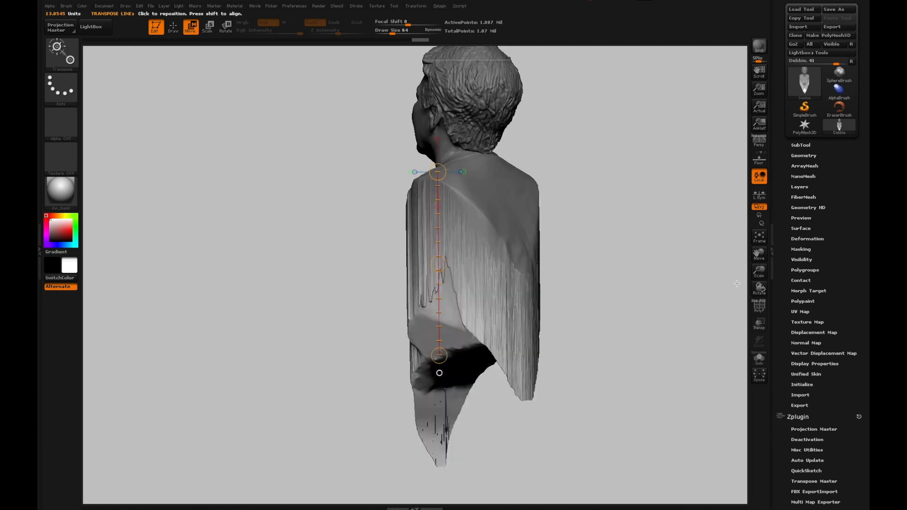
{"action": "left_click_drag", "start_coordinate": [759, 289], "coordinate": [743, 291]}
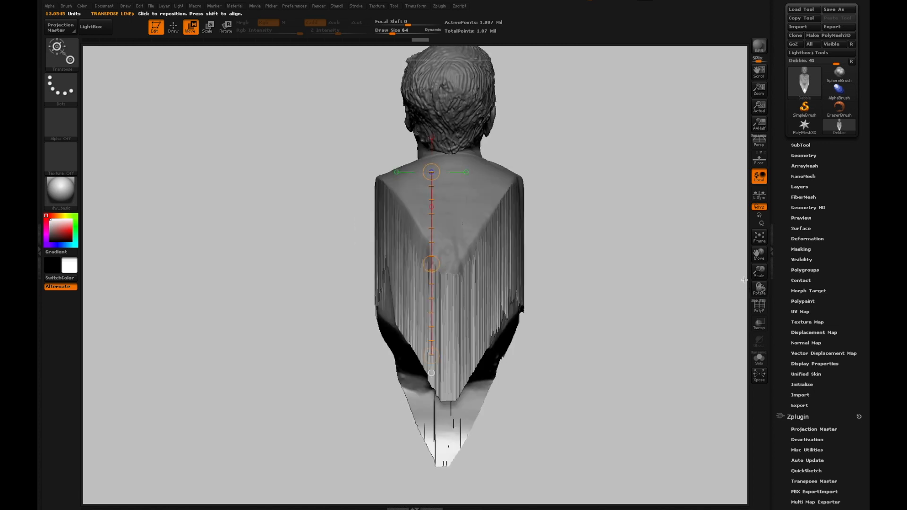
{"action": "left_click", "coordinate": [693, 230], "text": "ctrl"}
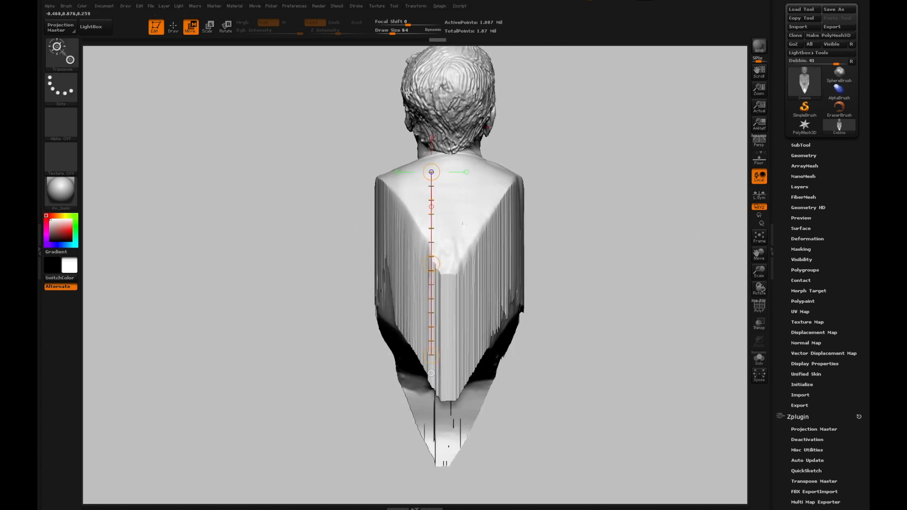
{"action": "key", "text": "q"}
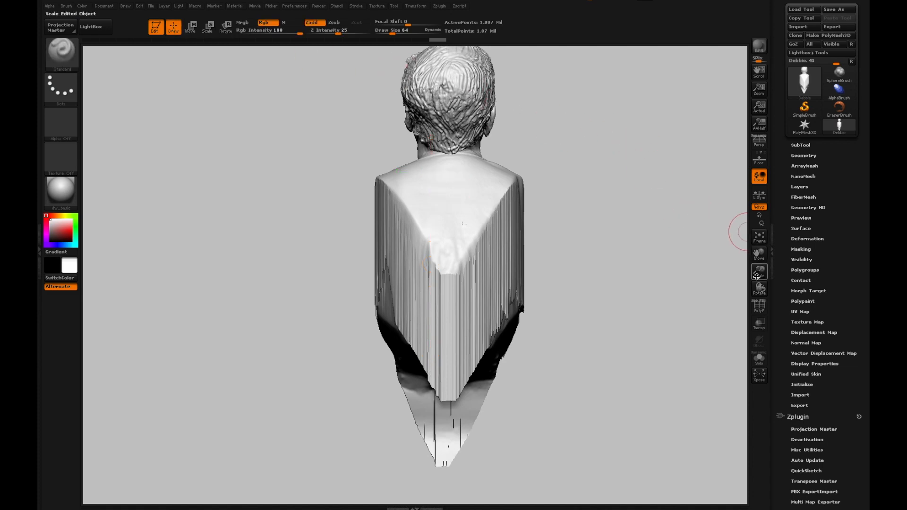
Remesh the stretched bust with DynaMesh at resolution 984
{"action": "left_click_drag", "start_coordinate": [754, 292], "coordinate": [681, 291]}
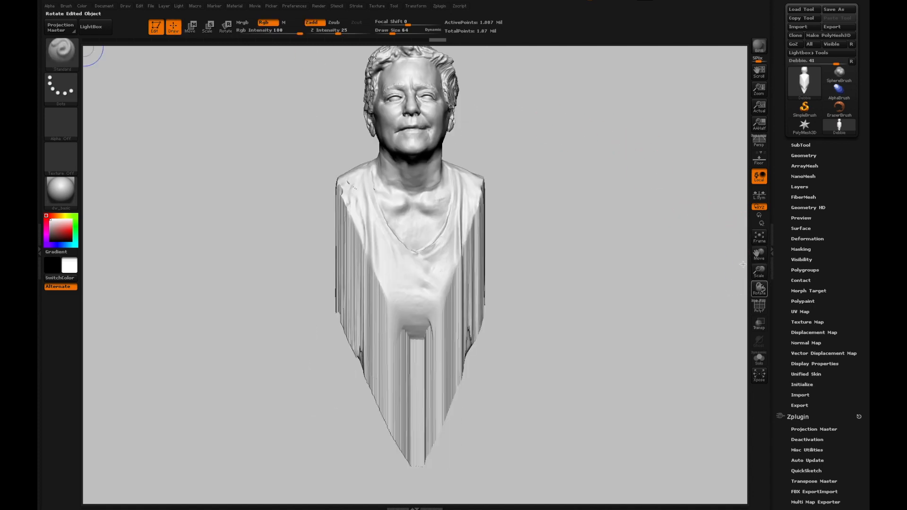
{"action": "left_click_drag", "start_coordinate": [756, 252], "coordinate": [742, 252]}
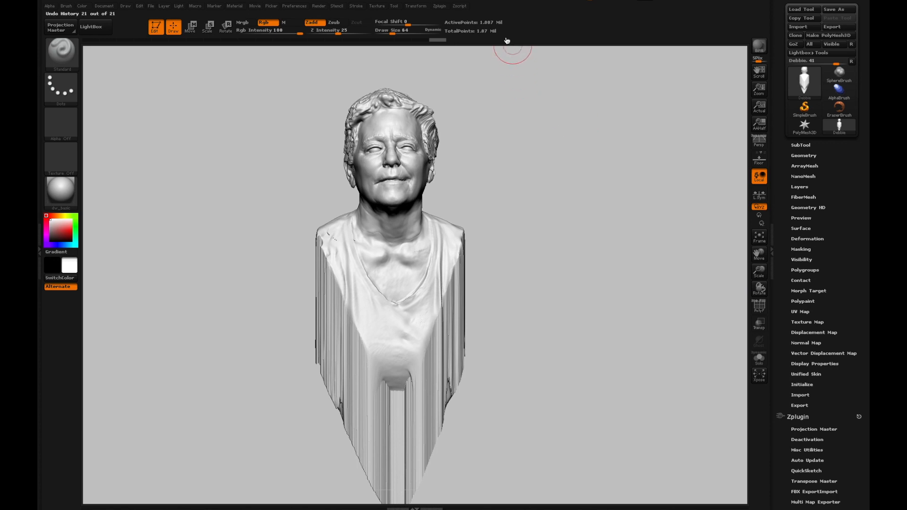
{"action": "left_click", "coordinate": [803, 156]}
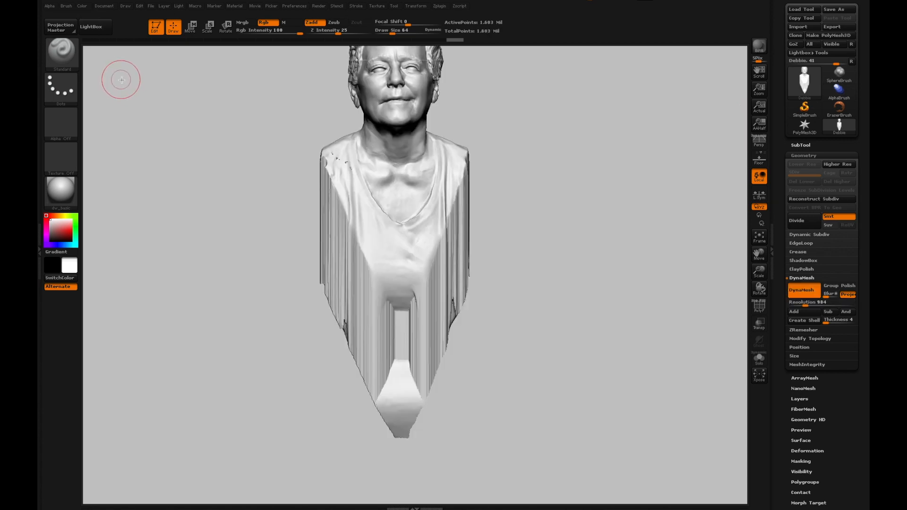
Hide the stretched geometry below the chest with rectangular selections, leaving a straight base, and delete the hidden part
{"action": "key", "text": "ctrl+shift"}
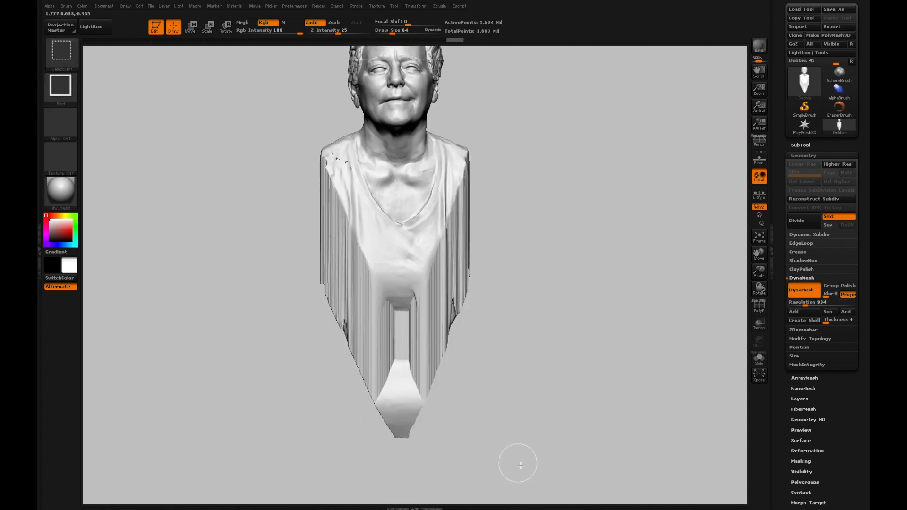
{"action": "left_click_drag", "start_coordinate": [527, 464], "coordinate": [228, 254], "text": "ctrl+alt+shift"}
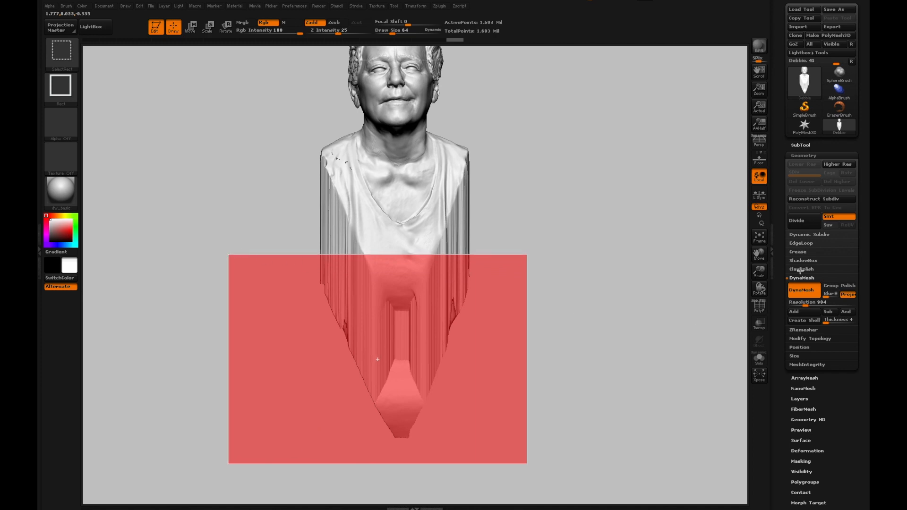
{"action": "left_click_drag", "start_coordinate": [228, 254], "coordinate": [230, 253], "text": "ctrl+alt+shift"}
{"action": "mouse_move", "coordinate": [517, 318]}
{"action": "left_mouse_down", "text": "ctrl+alt+shift"}
{"action": "mouse_move", "coordinate": [389, 260]}
{"action": "mouse_move", "coordinate": [276, 249]}
{"action": "left_mouse_up", "text": "ctrl+alt+shift"}
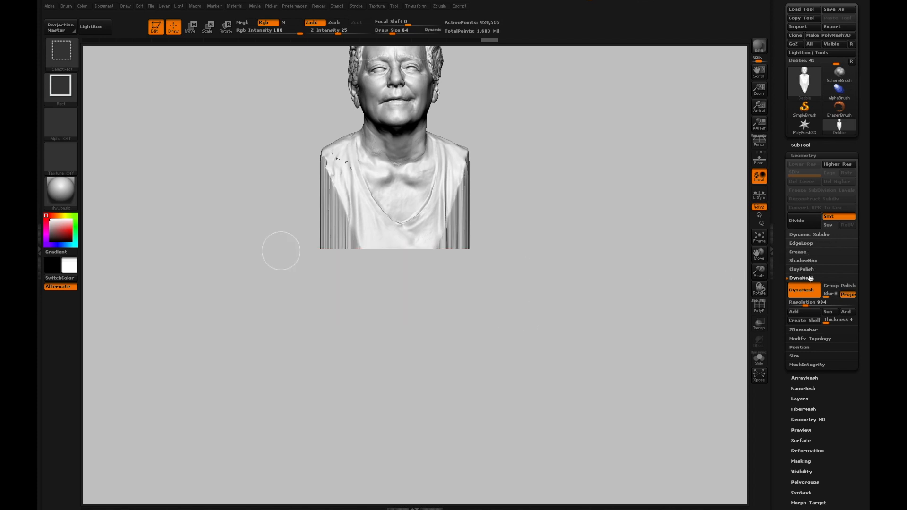
{"action": "left_click", "coordinate": [808, 342]}
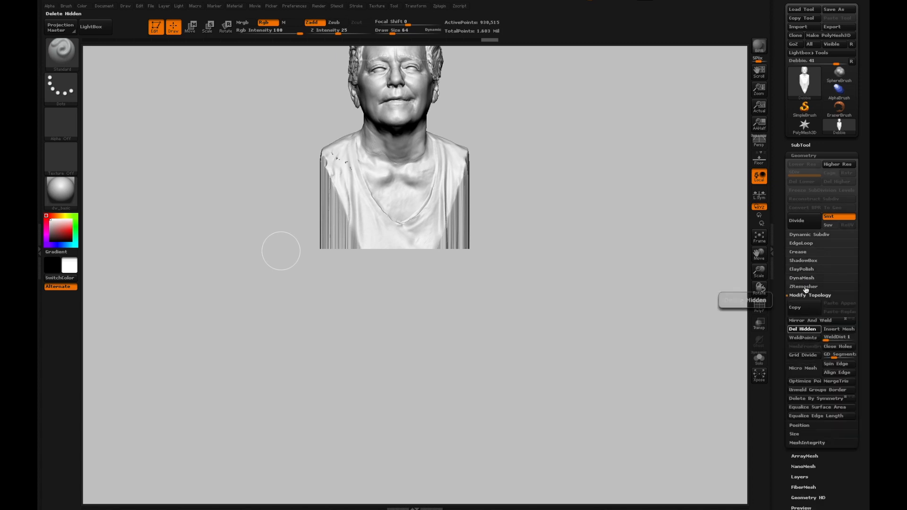
{"action": "left_click", "coordinate": [798, 330]}
Remesh the trimmed bust with DynaMesh at resolution 984
{"action": "left_click", "coordinate": [801, 278]}
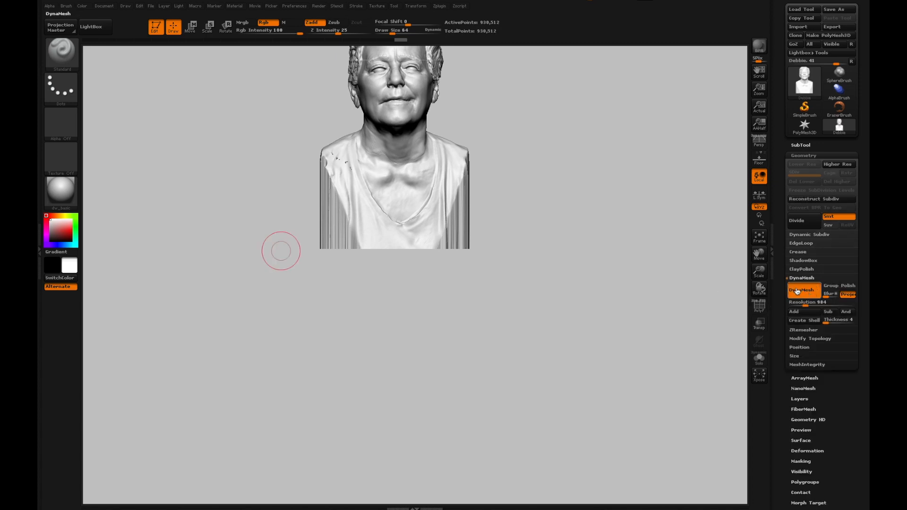
{"action": "key", "text": "ctrl"}
{"action": "left_click_drag", "start_coordinate": [656, 230], "coordinate": [710, 258], "text": "ctrl"}
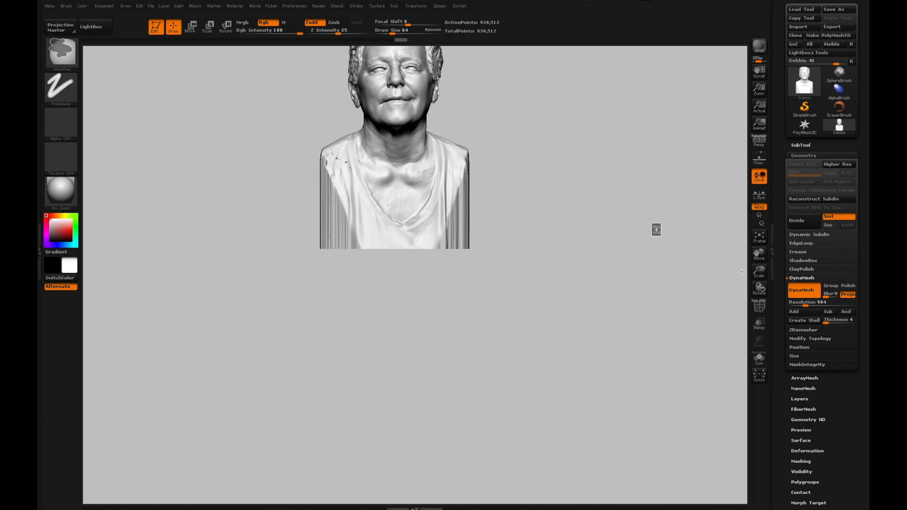
{"action": "left_click_drag", "start_coordinate": [759, 254], "coordinate": [752, 291]}
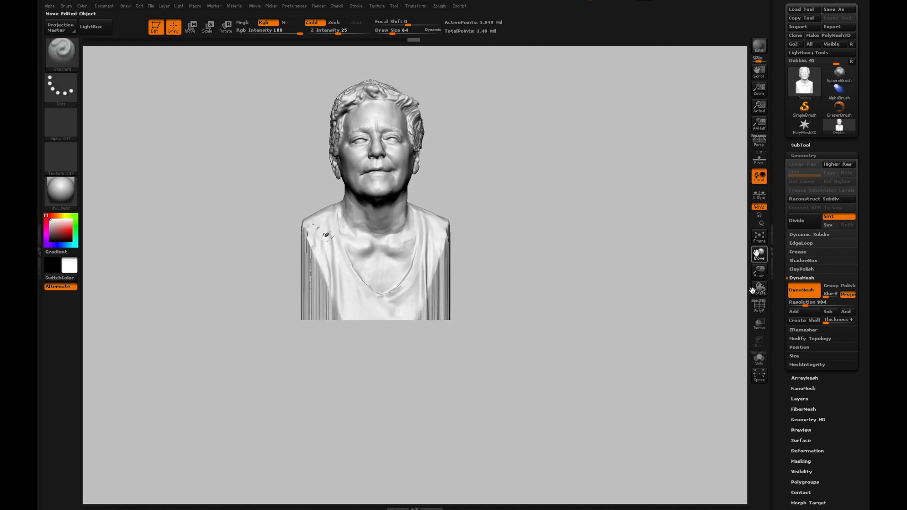
Select the Move brush, reduce its Draw Size to 19 and reshape the edge of the streaked shoulder side
{"action": "left_click_drag", "start_coordinate": [759, 286], "coordinate": [659, 256]}
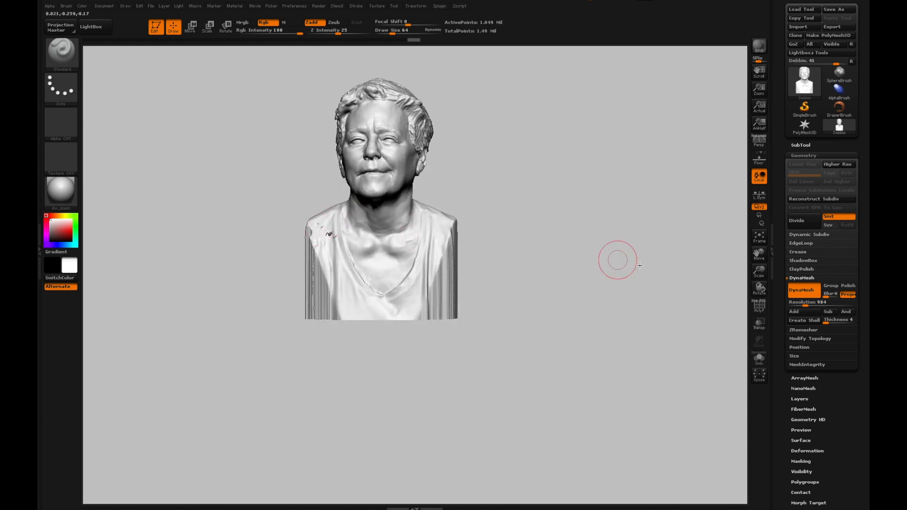
{"action": "left_click_drag", "start_coordinate": [759, 270], "coordinate": [790, 300]}
{"action": "left_click_drag", "start_coordinate": [819, 328], "coordinate": [841, 356]}
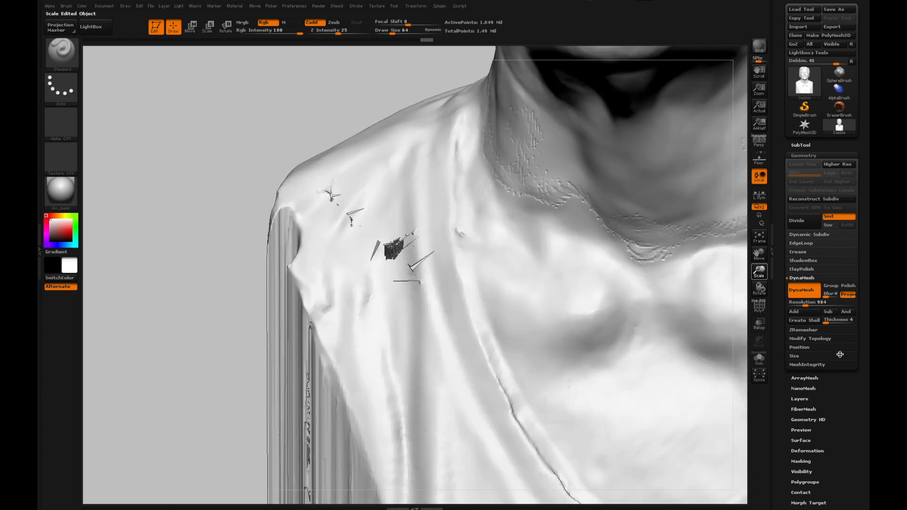
{"action": "left_click_drag", "start_coordinate": [264, 119], "coordinate": [272, 84]}
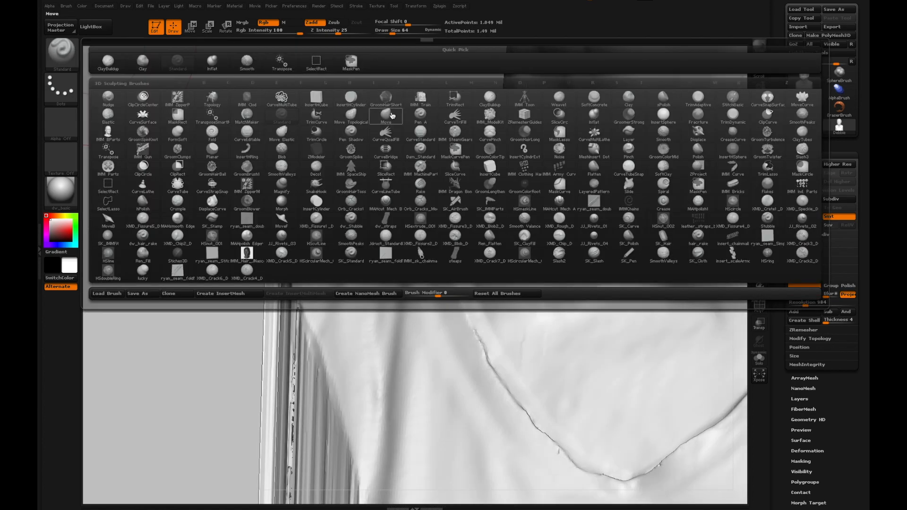
{"action": "left_click", "coordinate": [386, 114]}
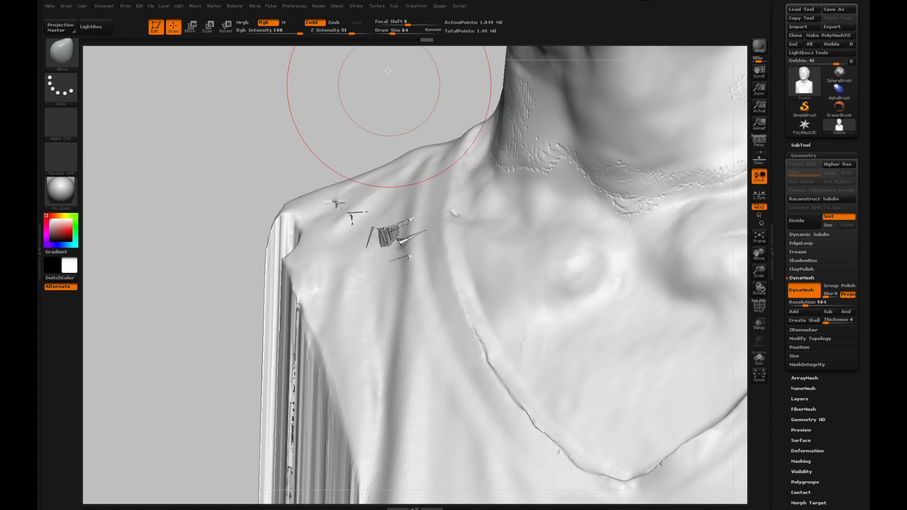
{"action": "left_click_drag", "start_coordinate": [393, 31], "coordinate": [387, 30]}
{"action": "mouse_move", "coordinate": [300, 219]}
{"action": "left_mouse_down"}
{"action": "mouse_move", "coordinate": [274, 243]}
{"action": "mouse_move", "coordinate": [277, 224]}
{"action": "mouse_move", "coordinate": [287, 238]}
{"action": "mouse_move", "coordinate": [282, 251]}
{"action": "mouse_move", "coordinate": [277, 235]}
{"action": "left_mouse_up"}
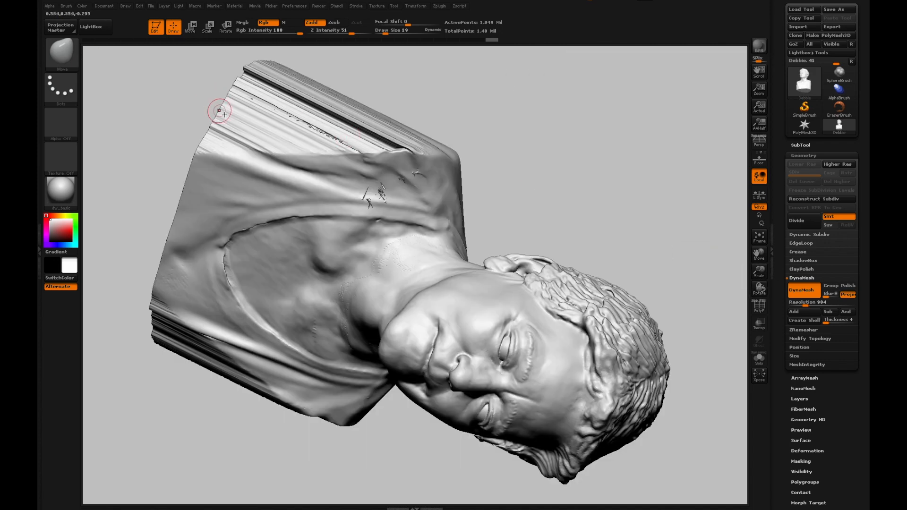
Hide the streaked vertical side of the shoulder with a rectangular selection and delete the hidden geometry
{"action": "key", "text": "ctrl+shift"}
{"action": "left_click_drag", "start_coordinate": [159, 55], "coordinate": [478, 156], "text": "ctrl+shift"}
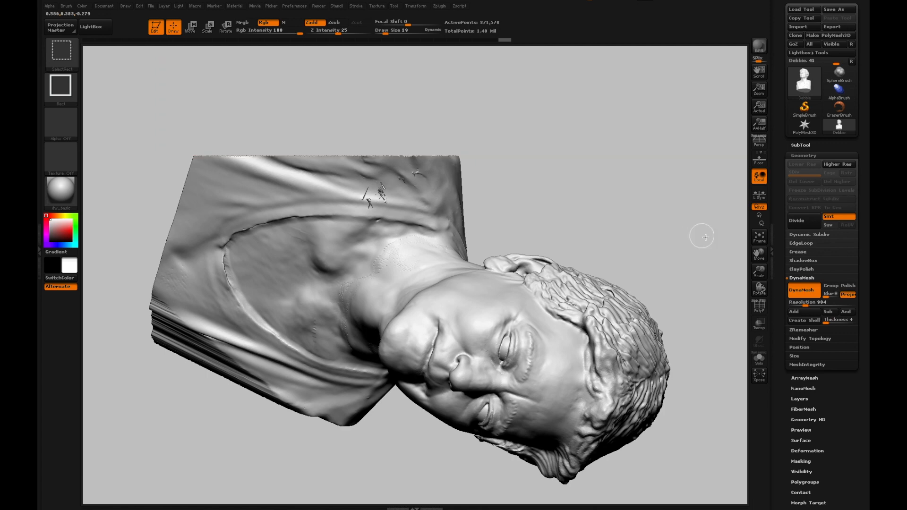
{"action": "left_click_drag", "start_coordinate": [759, 289], "coordinate": [782, 240]}
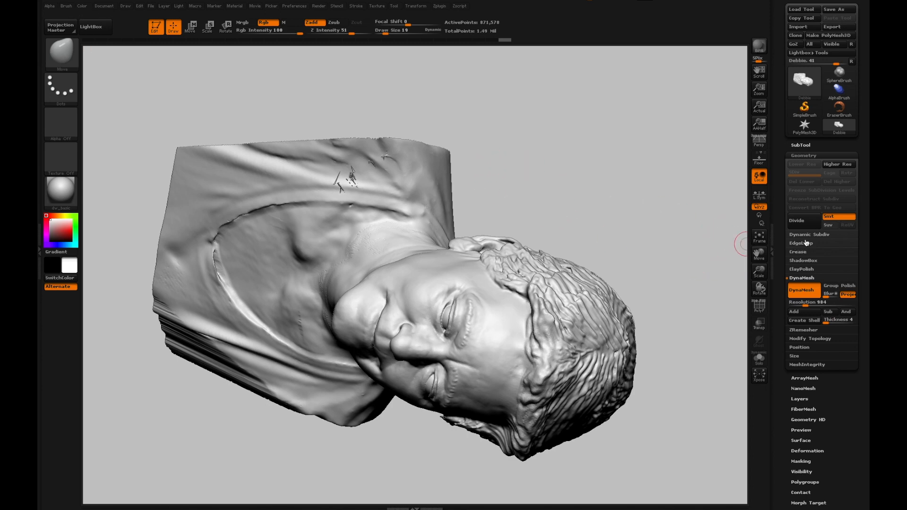
{"action": "left_click", "coordinate": [814, 338]}
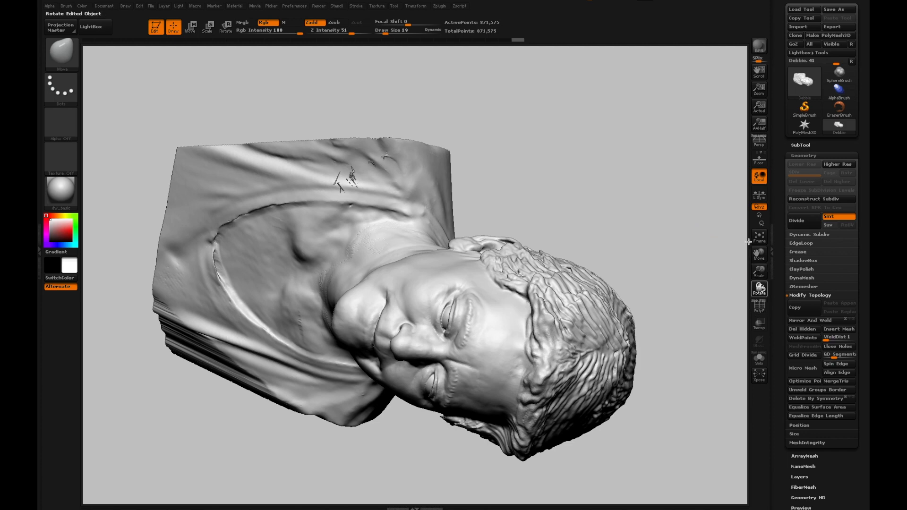
Hide the streaked side of the opposite shoulder with a rectangle, delete the hidden geometry and close the opening
{"action": "mouse_move", "coordinate": [746, 231]}
{"action": "left_mouse_down"}
{"action": "mouse_move", "coordinate": [747, 216]}
{"action": "mouse_move", "coordinate": [765, 283]}
{"action": "mouse_move", "coordinate": [737, 257]}
{"action": "mouse_move", "coordinate": [737, 239]}
{"action": "mouse_move", "coordinate": [770, 266]}
{"action": "mouse_move", "coordinate": [785, 244]}
{"action": "mouse_move", "coordinate": [726, 250]}
{"action": "mouse_move", "coordinate": [759, 287]}
{"action": "left_mouse_up"}
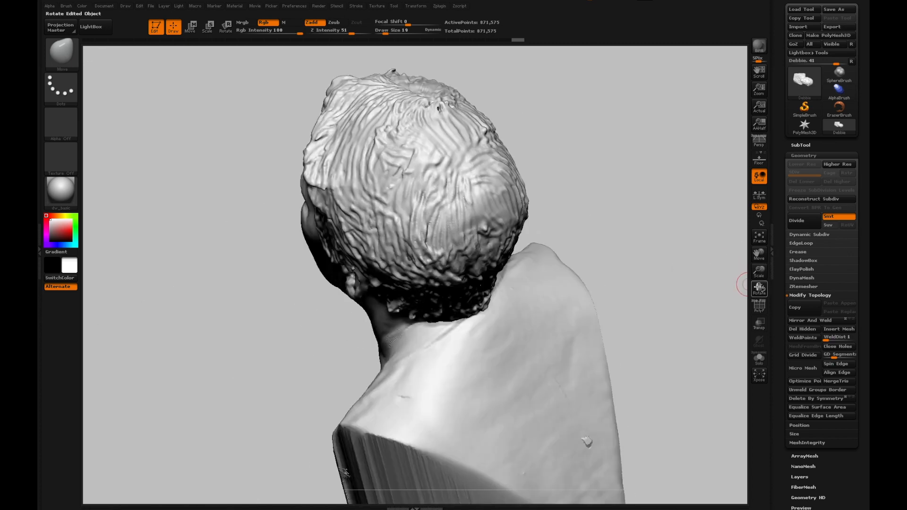
{"action": "key", "text": "shift"}
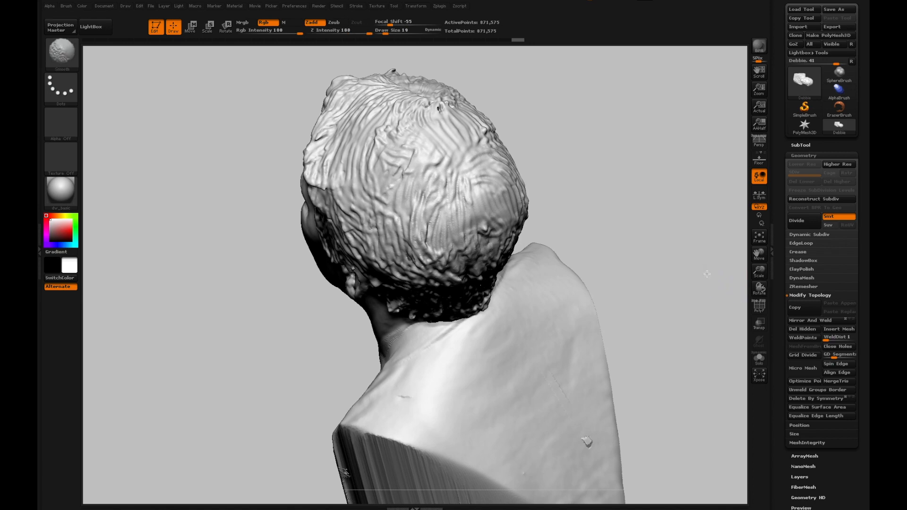
{"action": "mouse_move", "coordinate": [712, 272]}
{"action": "left_mouse_down", "text": "shift"}
{"action": "mouse_move", "coordinate": [762, 237]}
{"action": "mouse_move", "coordinate": [771, 154]}
{"action": "left_mouse_up", "text": "shift"}
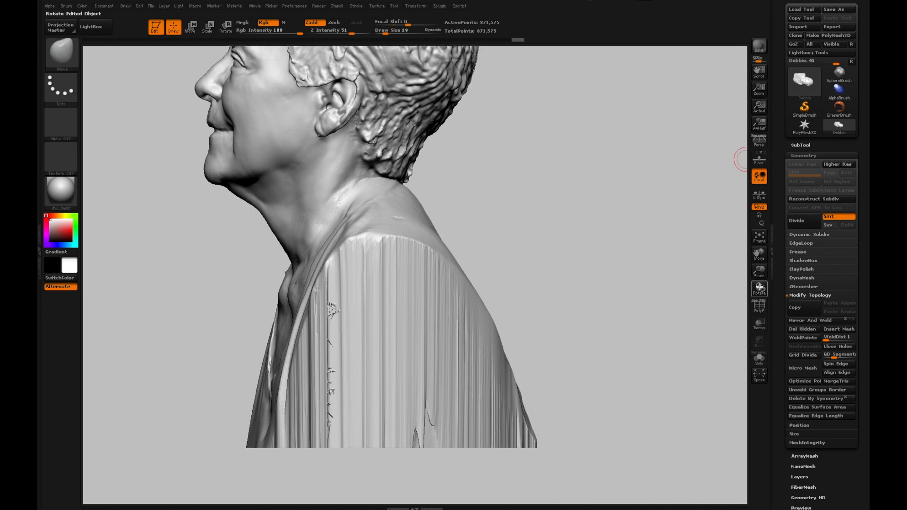
{"action": "left_click_drag", "start_coordinate": [187, 177], "coordinate": [528, 297], "text": "ctrl+shift"}
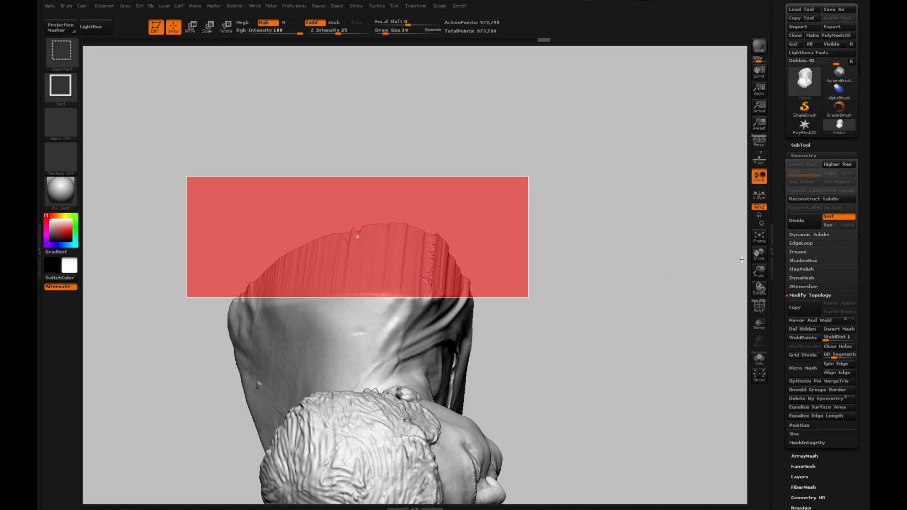
{"action": "left_click_drag", "start_coordinate": [744, 292], "coordinate": [759, 221]}
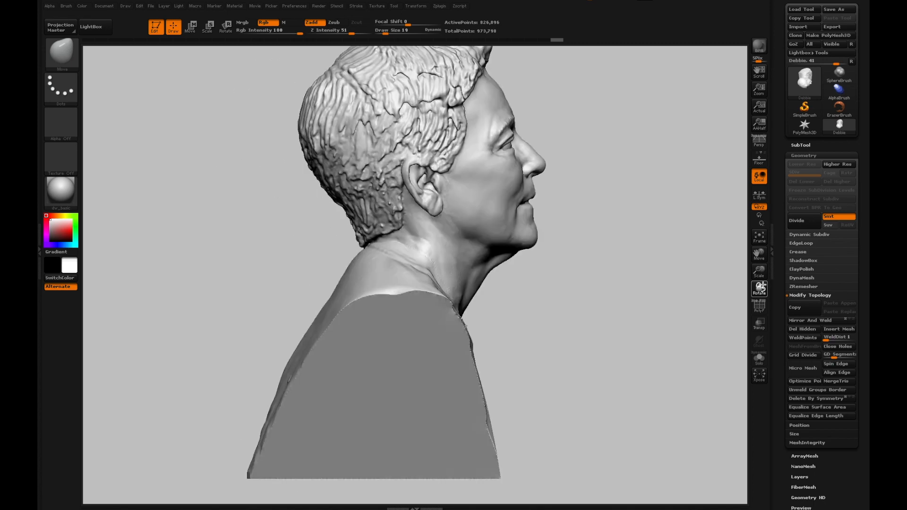
{"action": "left_click_drag", "start_coordinate": [740, 291], "coordinate": [718, 289]}
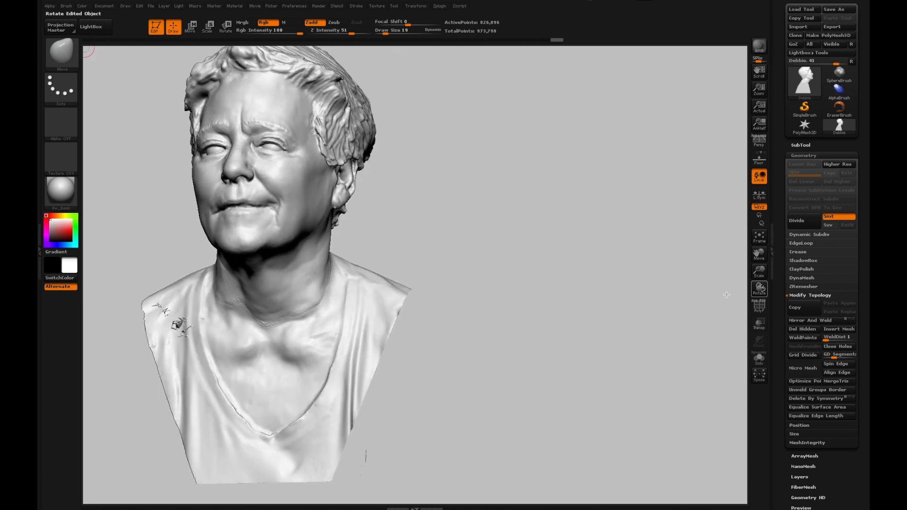
{"action": "left_click", "coordinate": [802, 329]}
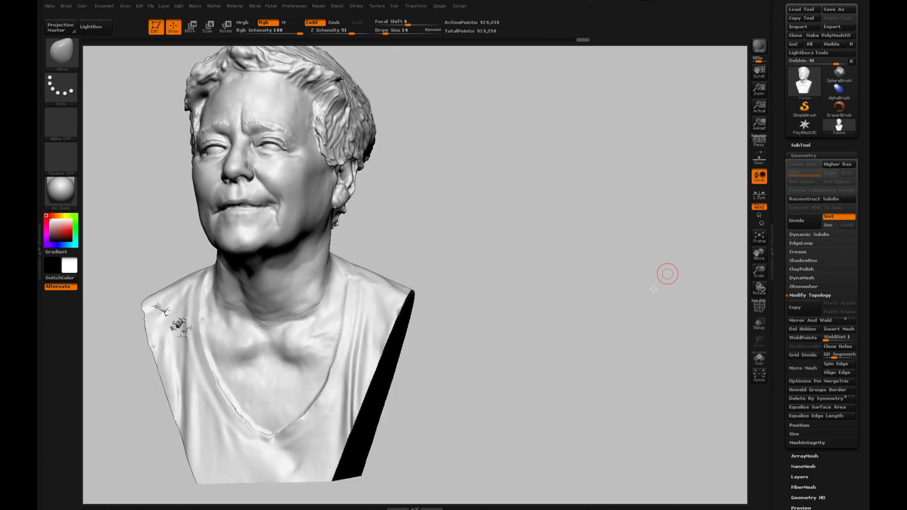
Set the selection stroke to Lasso and hide the spiky debris standing above the damaged shoulder surface
{"action": "left_click_drag", "start_coordinate": [759, 289], "coordinate": [737, 280]}
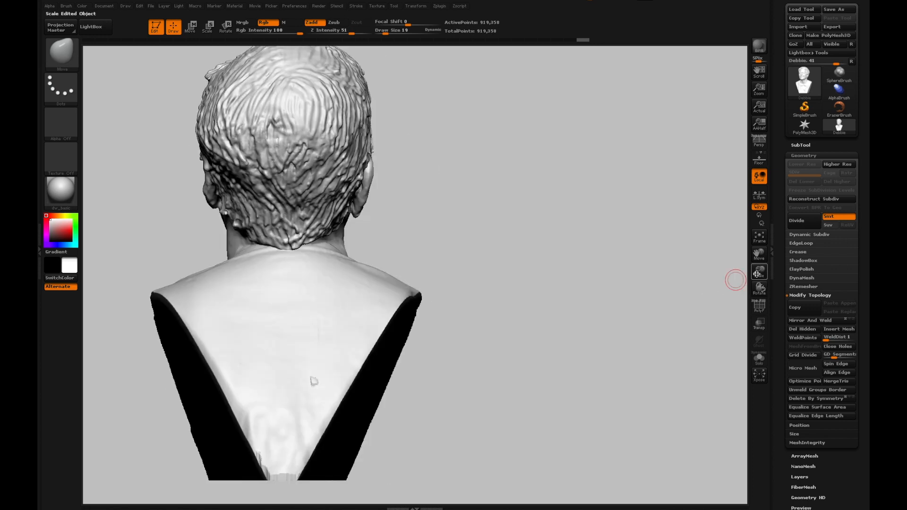
{"action": "left_click_drag", "start_coordinate": [765, 247], "coordinate": [715, 293]}
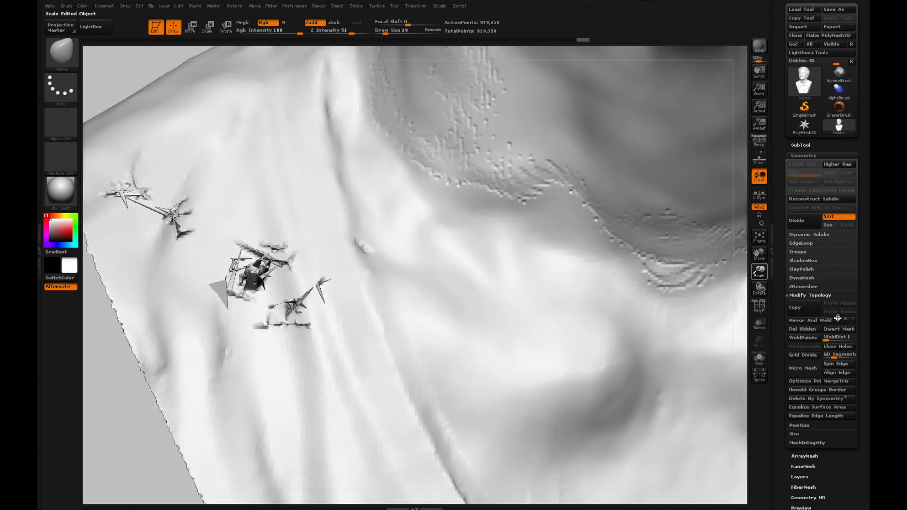
{"action": "mouse_move", "coordinate": [838, 318]}
{"action": "left_mouse_down"}
{"action": "mouse_move", "coordinate": [773, 282]}
{"action": "mouse_move", "coordinate": [759, 291]}
{"action": "left_mouse_up"}
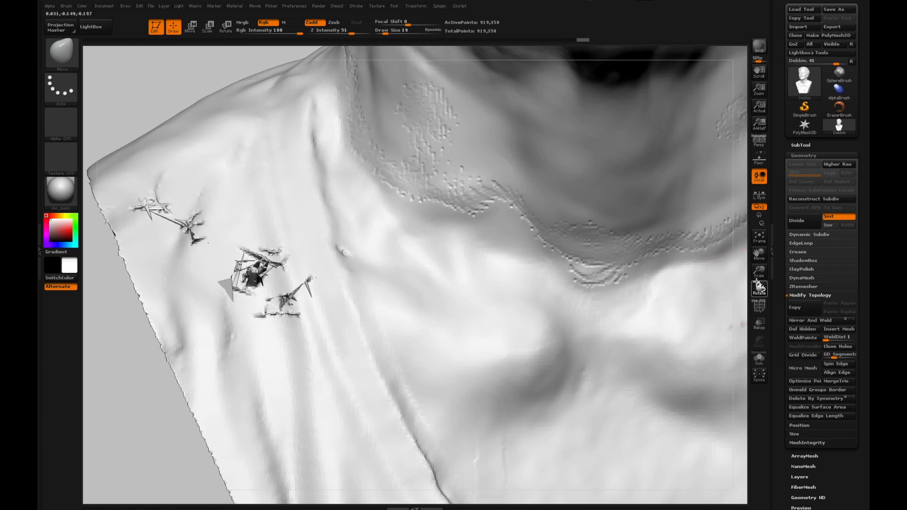
{"action": "left_click_drag", "start_coordinate": [759, 288], "coordinate": [758, 249]}
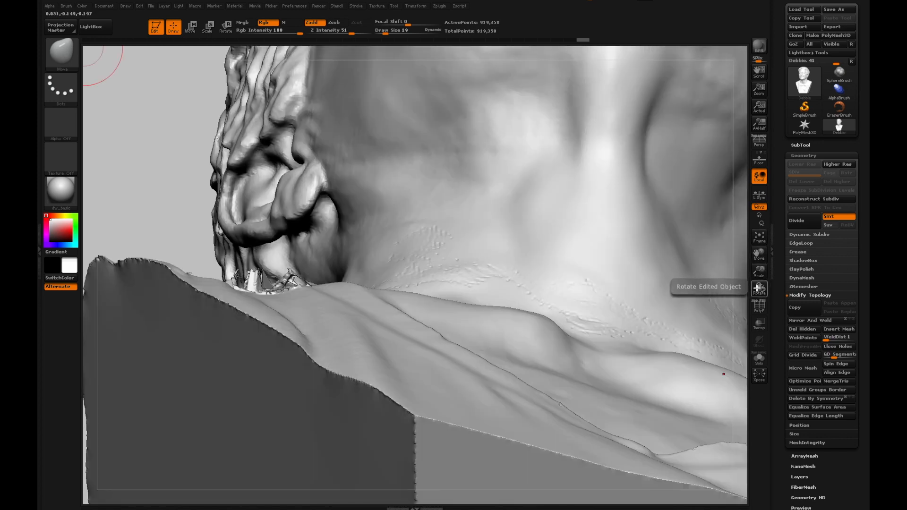
{"action": "left_click_drag", "start_coordinate": [757, 287], "coordinate": [754, 288]}
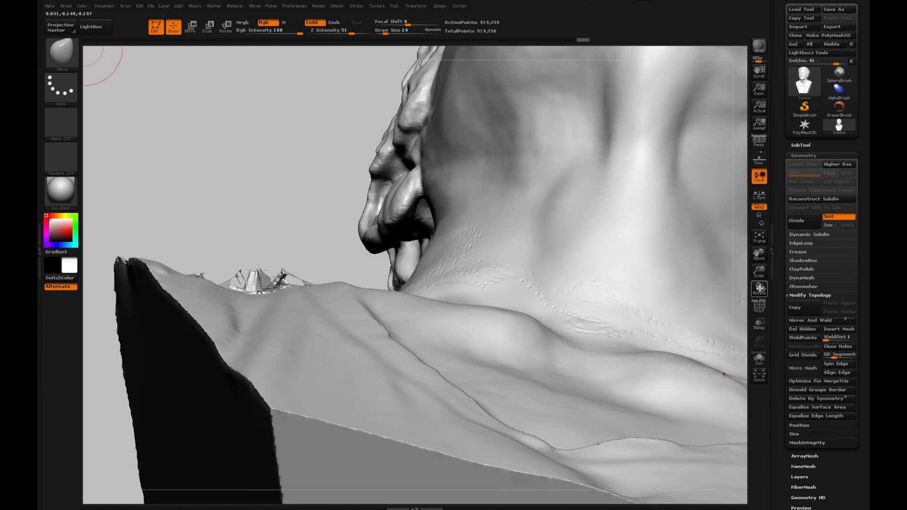
{"action": "key", "text": "ctrl"}
{"action": "key", "text": "ctrl+shift"}
{"action": "left_click", "coordinate": [61, 86], "text": "ctrl+shift"}
{"action": "left_click", "coordinate": [221, 99]}
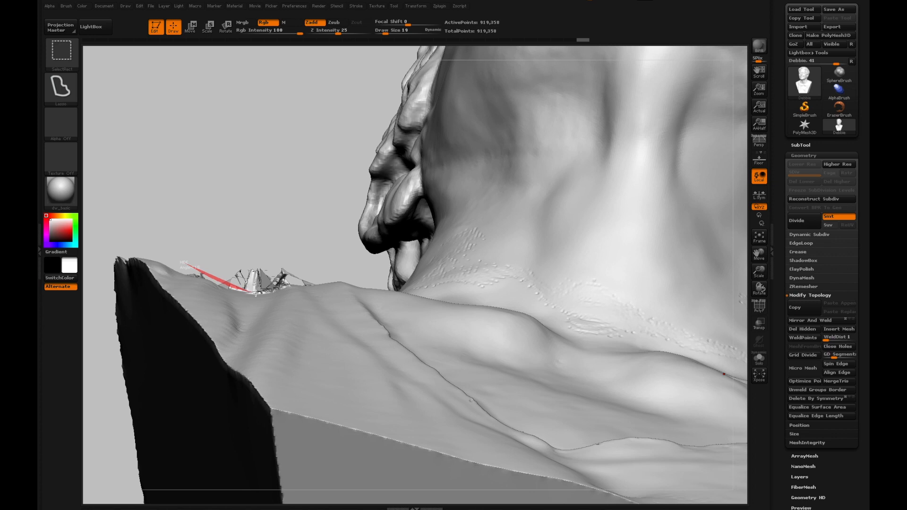
{"action": "mouse_move", "coordinate": [276, 289]}
{"action": "left_mouse_down", "text": "ctrl+shift"}
{"action": "mouse_move", "coordinate": [286, 285]}
{"action": "mouse_move", "coordinate": [287, 246]}
{"action": "left_mouse_up", "text": "ctrl+shift"}
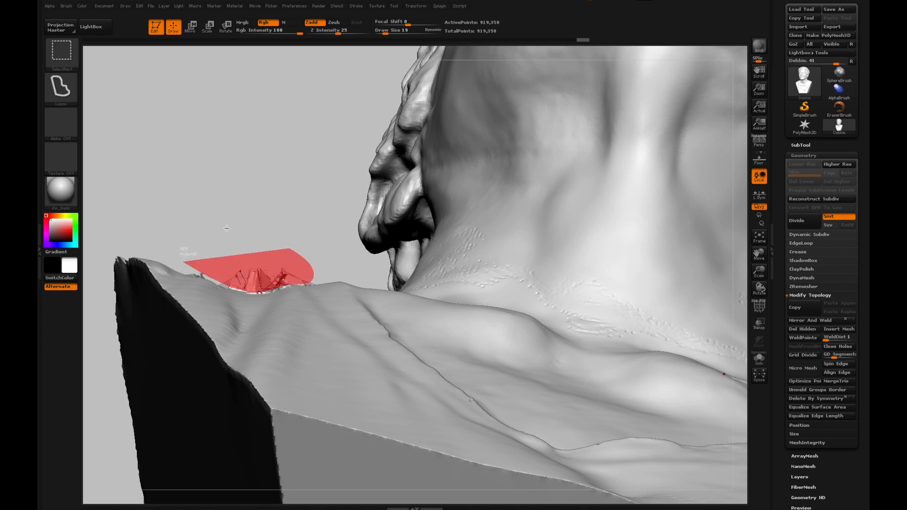
{"action": "left_click_drag", "start_coordinate": [182, 251], "coordinate": [182, 248], "text": "ctrl+shift"}
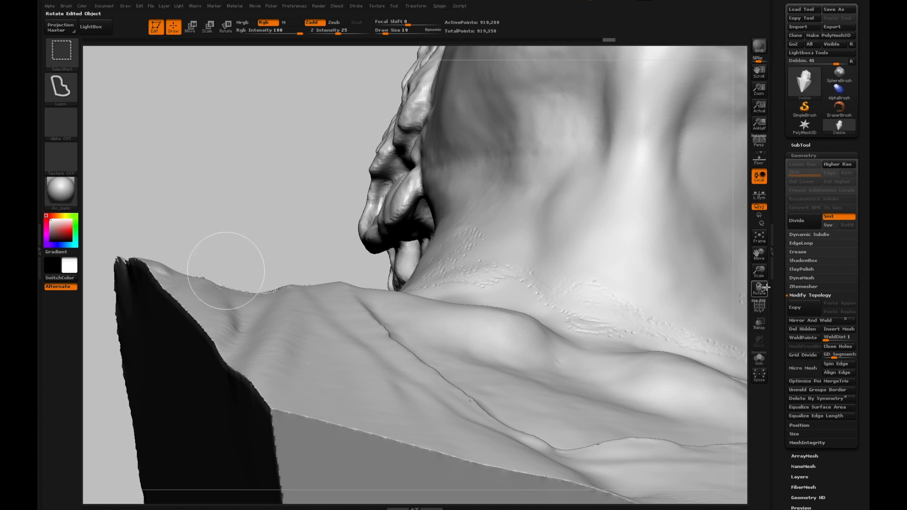
Lasso-hide the remaining shoulder debris from another angle, delete the hidden geometry and close the holes left in the surface
{"action": "left_click_drag", "start_coordinate": [757, 306], "coordinate": [758, 303]}
{"action": "left_click_drag", "start_coordinate": [756, 301], "coordinate": [759, 289]}
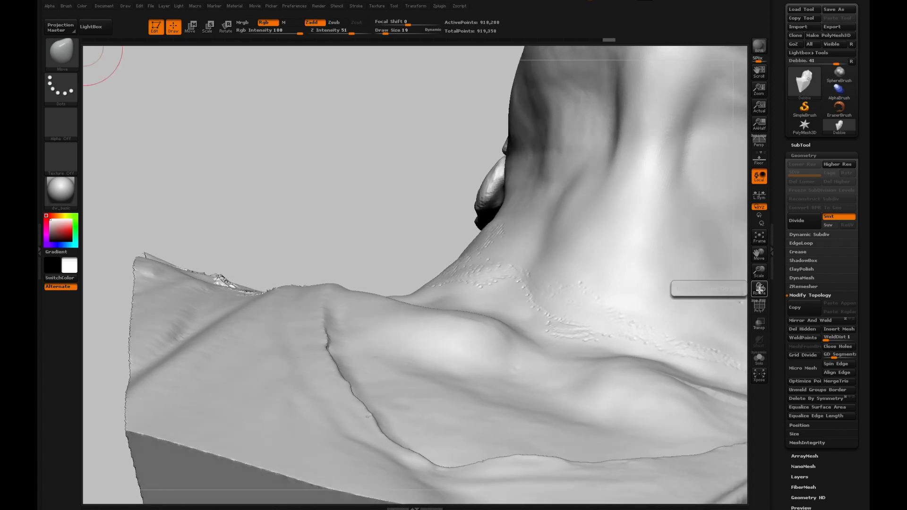
{"action": "key", "text": "ctrl+shift"}
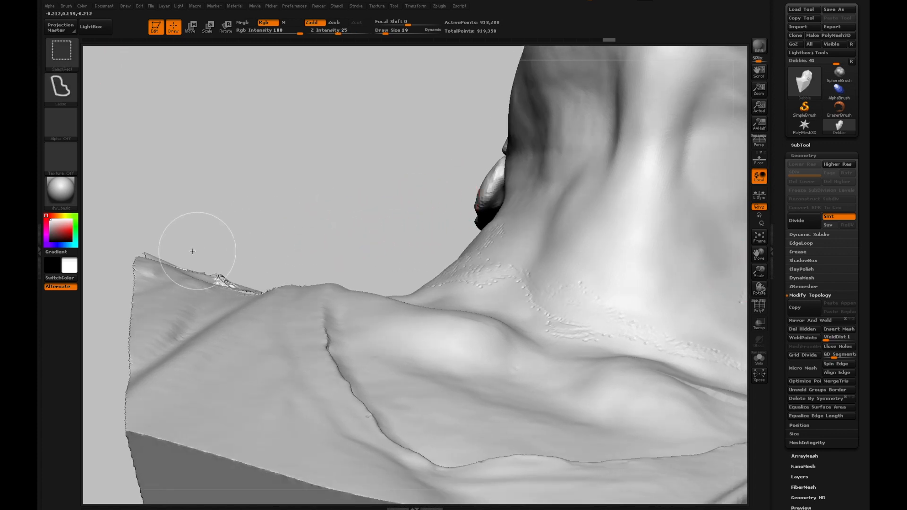
{"action": "left_click_drag", "start_coordinate": [208, 273], "coordinate": [371, 263], "text": "ctrl+shift"}
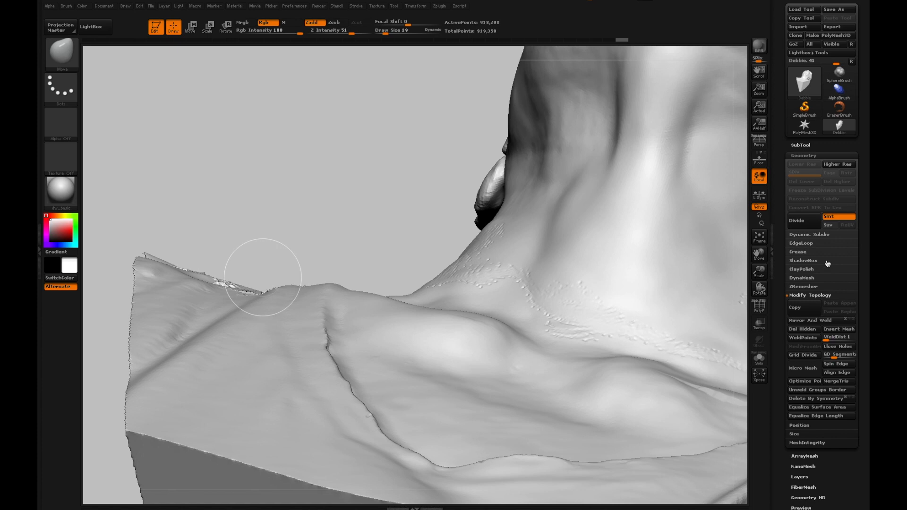
{"action": "left_click", "coordinate": [809, 321]}
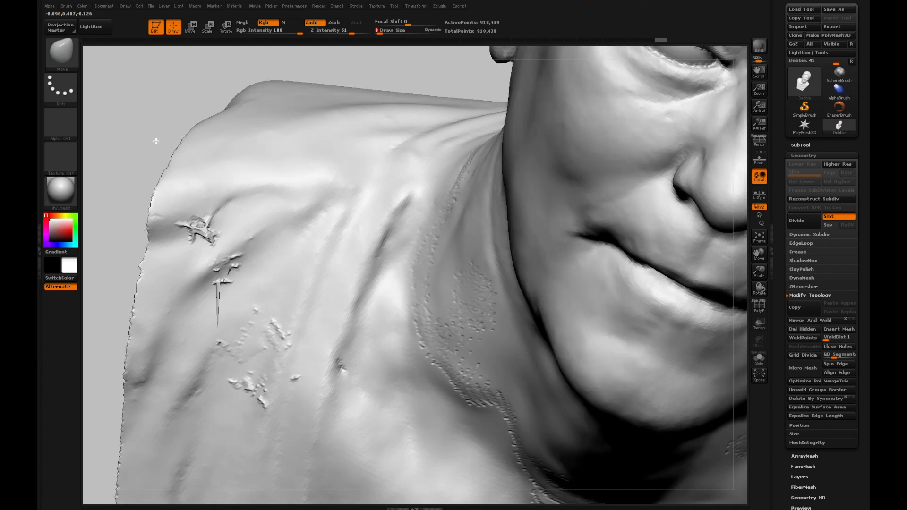
{"action": "left_click_drag", "start_coordinate": [155, 142], "coordinate": [160, 135]}
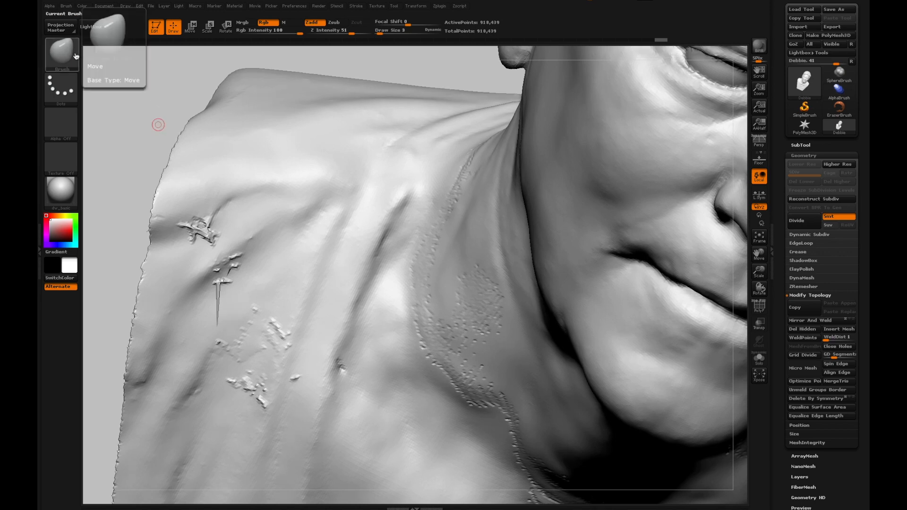
Smooth the jagged debris and the spike on the shoulder using a focal shift of 0 and a draw size of 12
{"action": "key", "text": "shift"}
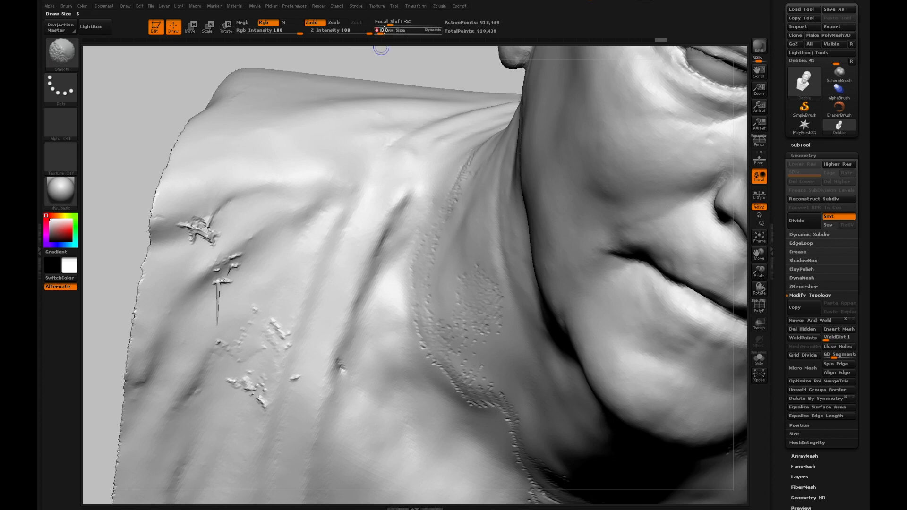
{"action": "left_click_drag", "start_coordinate": [390, 23], "coordinate": [409, 21]}
{"action": "mouse_move", "coordinate": [191, 224]}
{"action": "left_mouse_down", "text": "shift"}
{"action": "mouse_move", "coordinate": [210, 234]}
{"action": "mouse_move", "coordinate": [195, 229]}
{"action": "left_mouse_up", "text": "shift"}
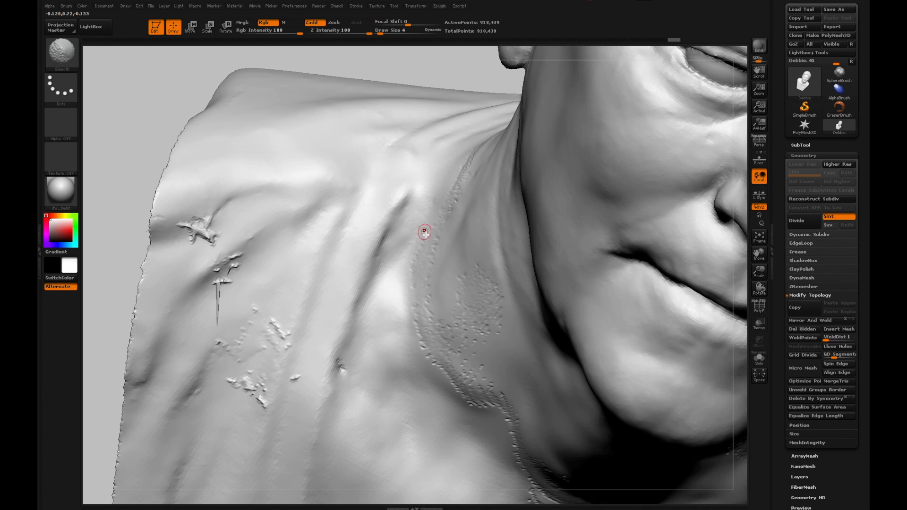
{"action": "left_click_drag", "start_coordinate": [380, 31], "coordinate": [385, 32]}
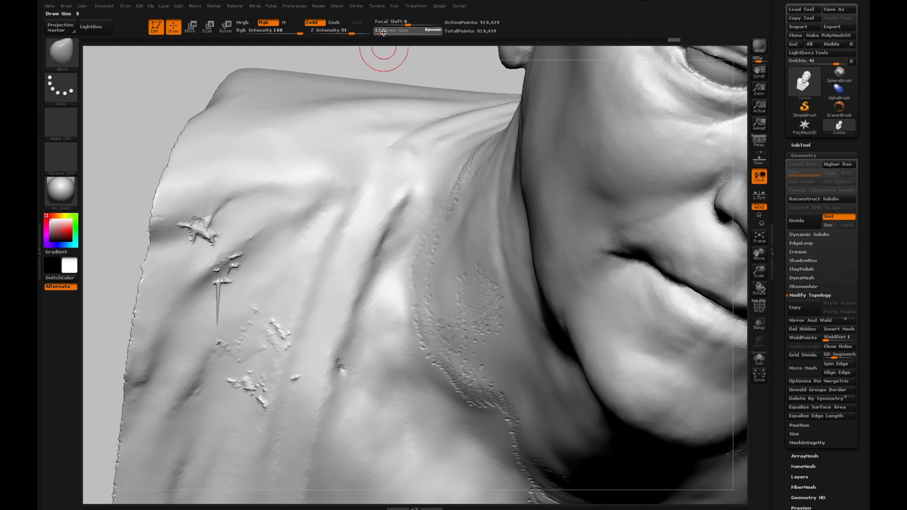
{"action": "mouse_move", "coordinate": [220, 322]}
{"action": "left_mouse_down", "text": "shift"}
{"action": "mouse_move", "coordinate": [225, 282]}
{"action": "mouse_move", "coordinate": [275, 330]}
{"action": "left_mouse_up", "text": "shift"}
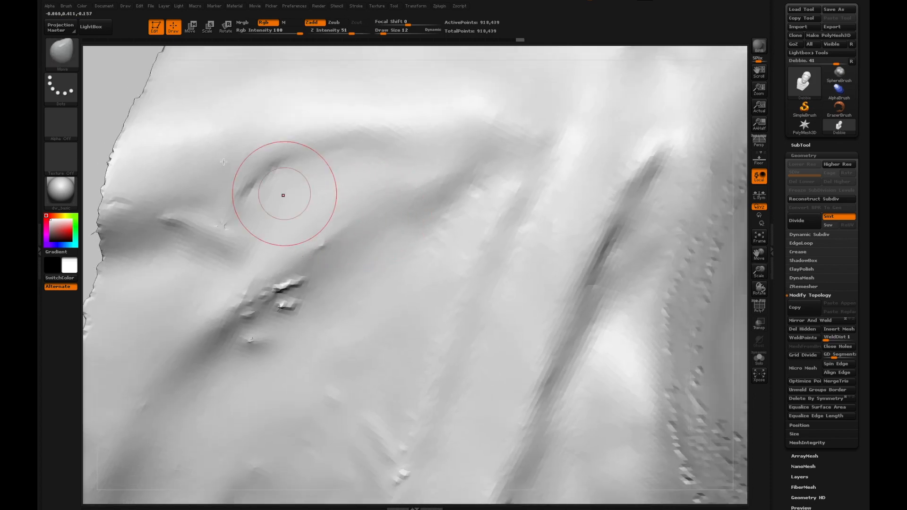
Inflate the pinched bumps in the shoulder fold using the Inflat brush with draw size 7
{"action": "key", "text": "b"}
{"action": "key", "text": "i"}
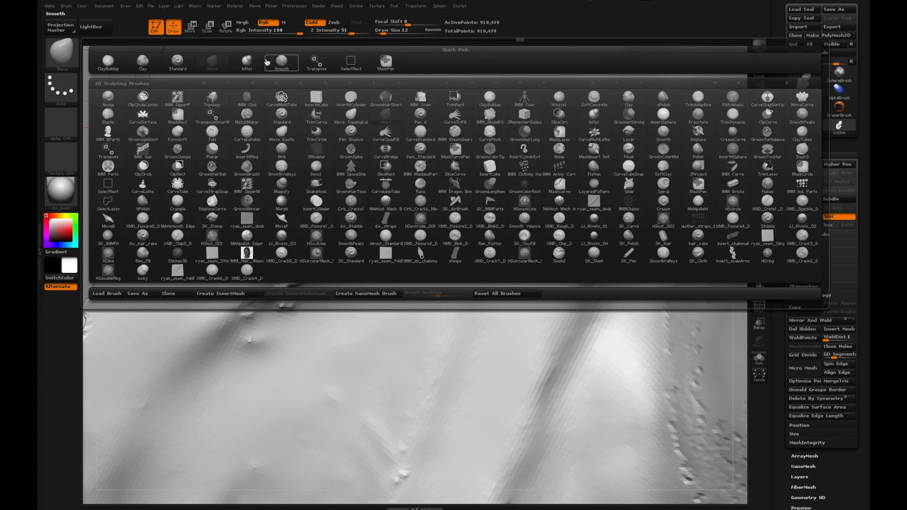
{"action": "key", "text": "n"}
{"action": "left_click_drag", "start_coordinate": [385, 32], "coordinate": [382, 32]}
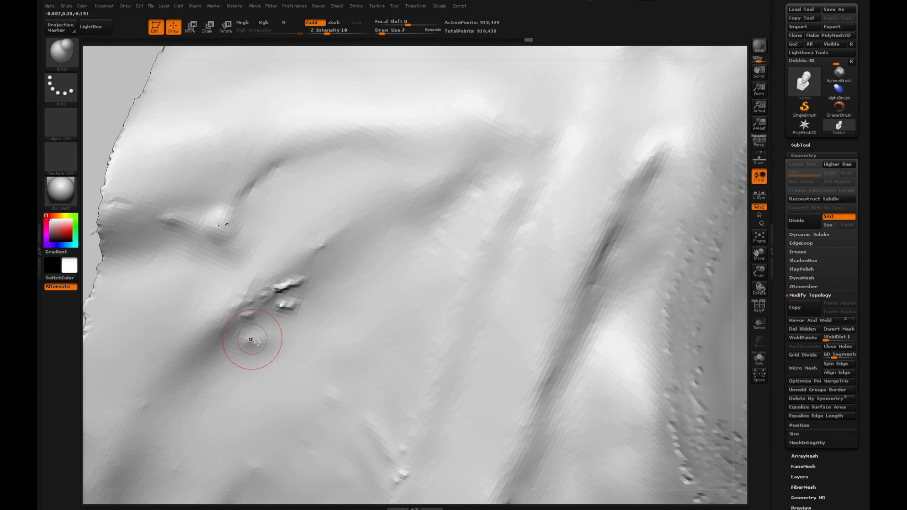
{"action": "left_click_drag", "start_coordinate": [252, 344], "coordinate": [252, 345]}
{"action": "left_click_drag", "start_coordinate": [282, 309], "coordinate": [277, 318]}
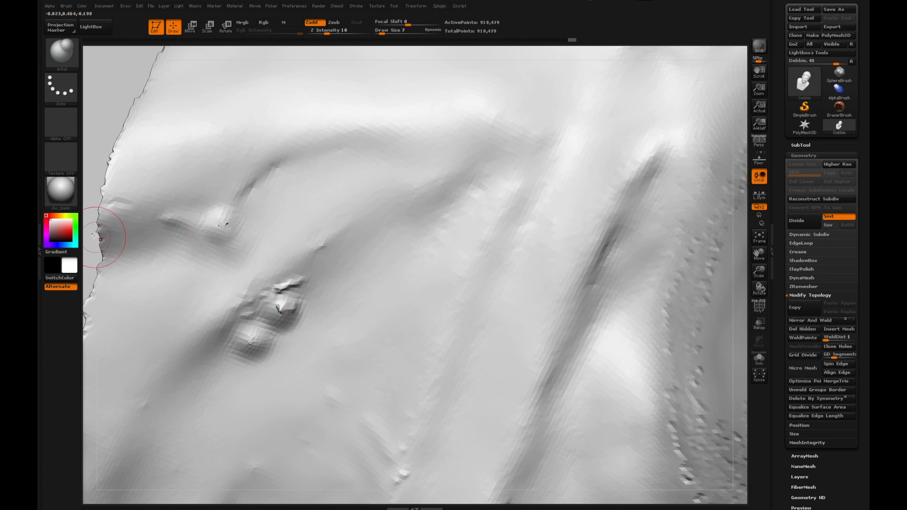
Close the tiny holes remaining around the inflated bumps on the shoulder
{"action": "key", "text": "shift"}
{"action": "left_click_drag", "start_coordinate": [95, 235], "coordinate": [98, 218], "text": "shift"}
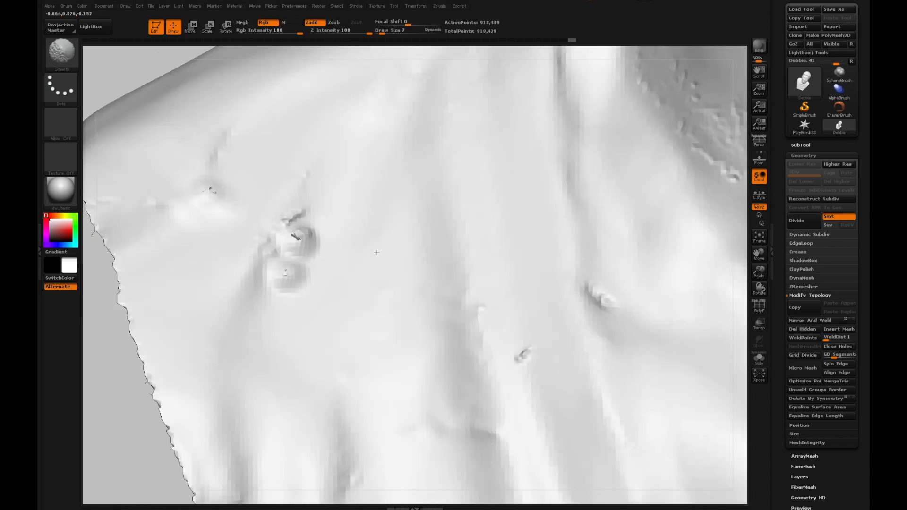
{"action": "left_click_drag", "start_coordinate": [376, 252], "coordinate": [352, 259], "text": "shift"}
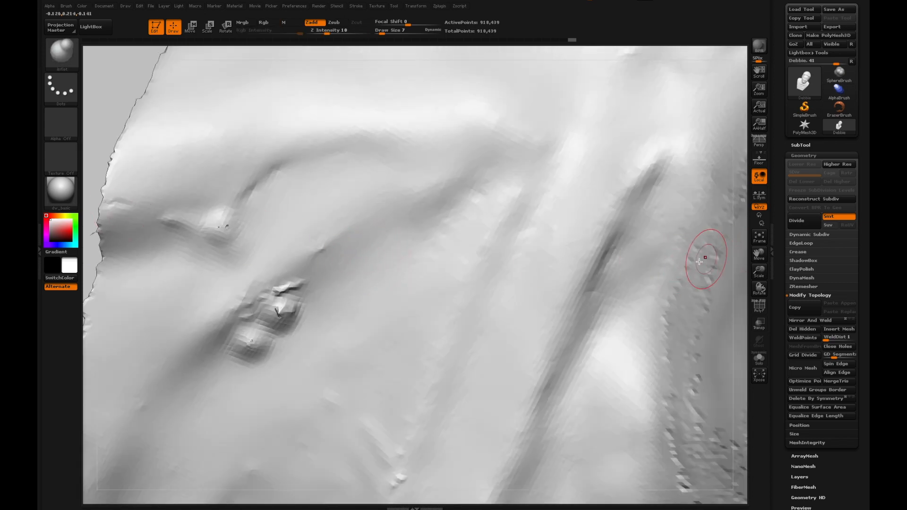
{"action": "left_click_drag", "start_coordinate": [805, 240], "coordinate": [897, 194]}
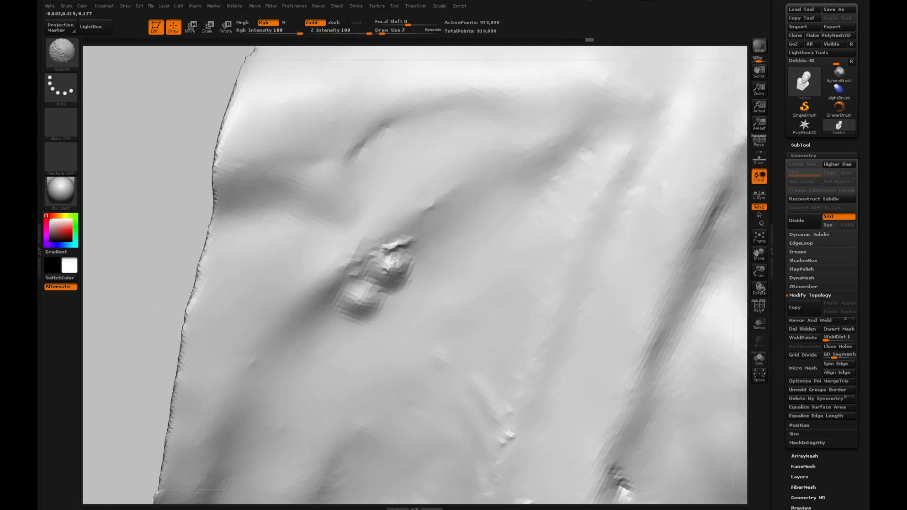
Smooth the inflated bumps and the small ridges around them into the shoulder fold
{"action": "left_click_drag", "start_coordinate": [397, 262], "coordinate": [381, 274]}
{"action": "left_click_drag", "start_coordinate": [362, 303], "coordinate": [365, 314]}
{"action": "left_click_drag", "start_coordinate": [477, 419], "coordinate": [495, 423], "text": "shift"}
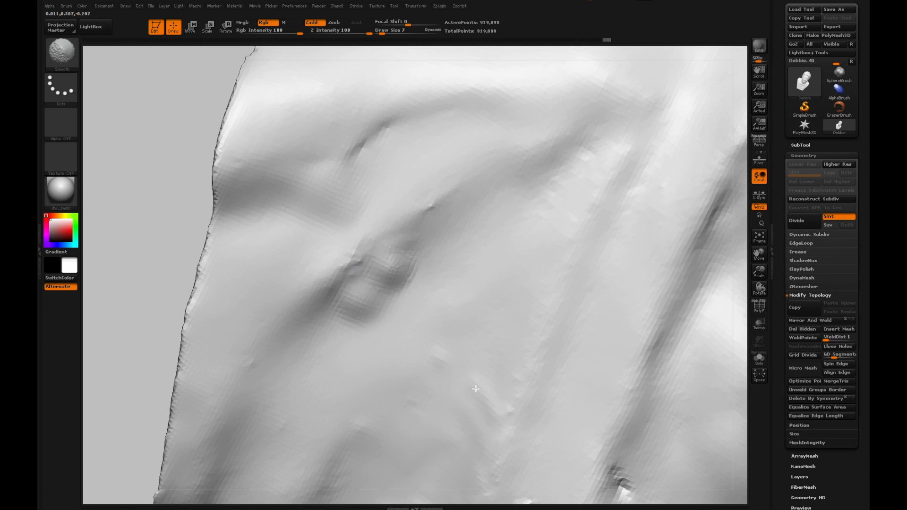
{"action": "mouse_move", "coordinate": [378, 305]}
{"action": "left_mouse_down", "text": "shift"}
{"action": "mouse_move", "coordinate": [388, 265]}
{"action": "mouse_move", "coordinate": [363, 284]}
{"action": "left_mouse_up", "text": "shift"}
{"action": "left_click_drag", "start_coordinate": [428, 208], "coordinate": [434, 219], "text": "shift"}
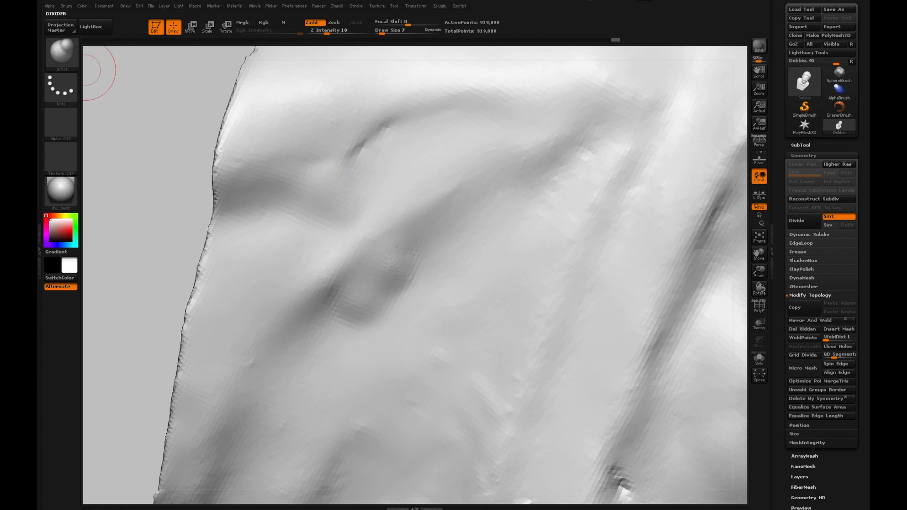
Choose the ClayBuildup brush with a soft round alpha and set its focal shift to -11
{"action": "key", "text": "b"}
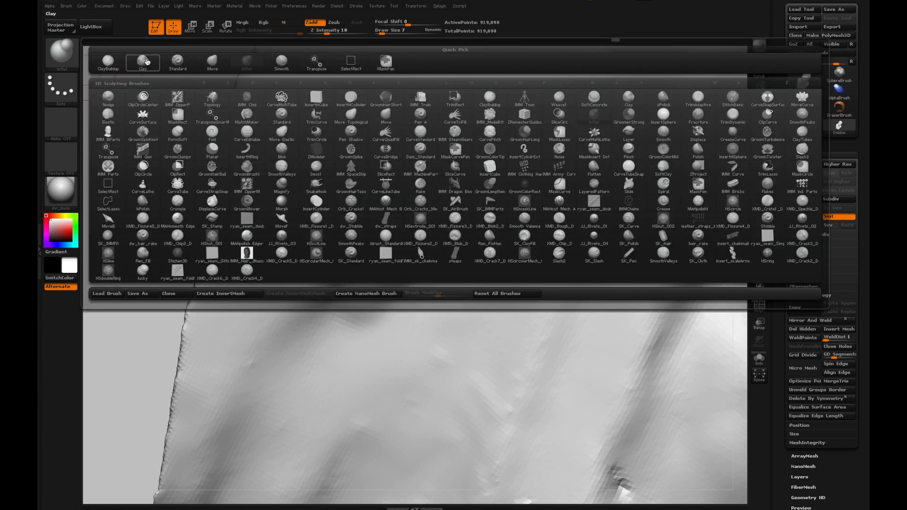
{"action": "key", "text": "c"}
{"action": "key", "text": "l"}
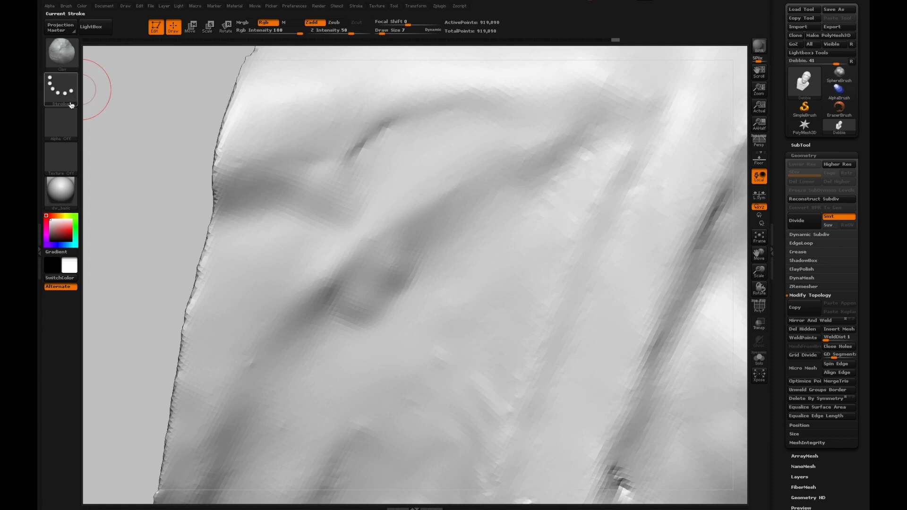
{"action": "left_click", "coordinate": [68, 53]}
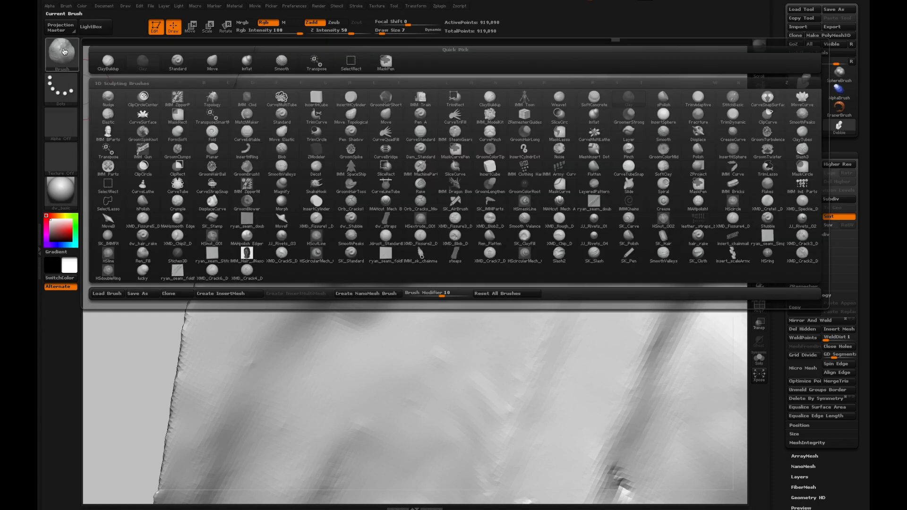
{"action": "left_click", "coordinate": [108, 60]}
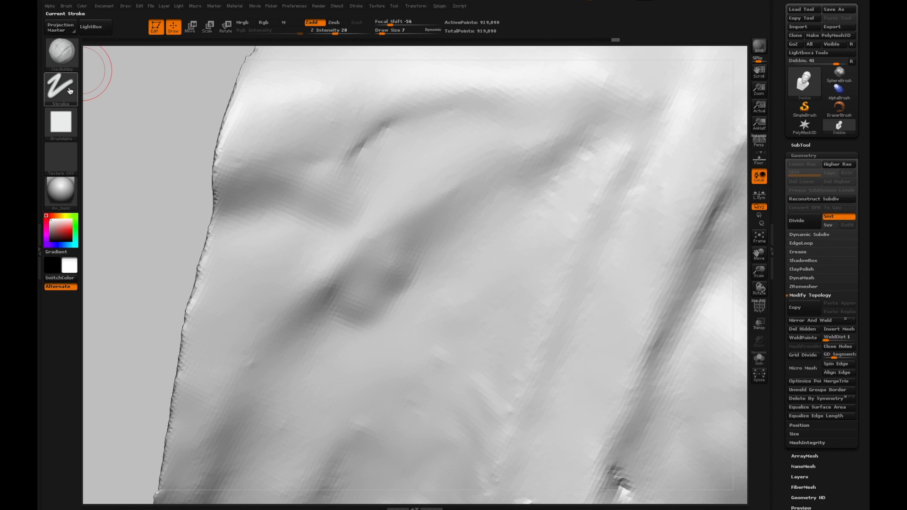
{"action": "left_click", "coordinate": [61, 124]}
{"action": "left_click", "coordinate": [241, 204]}
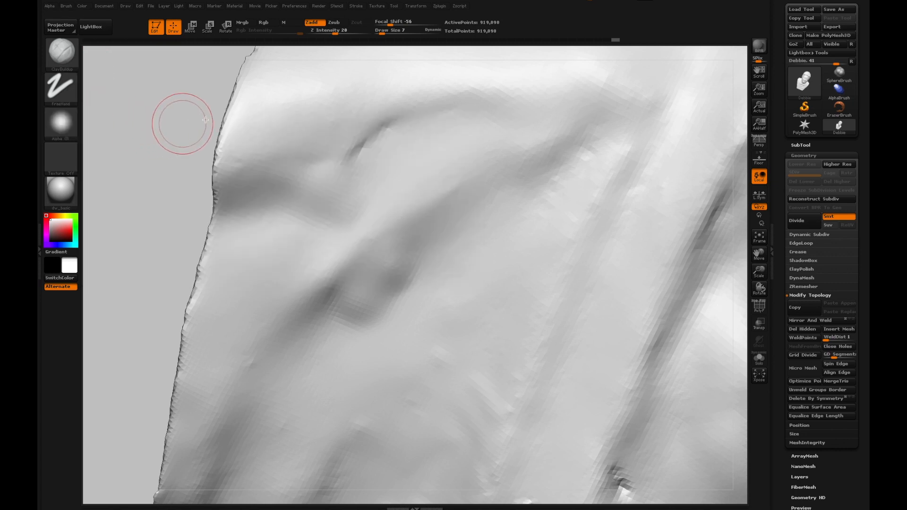
{"action": "left_click_drag", "start_coordinate": [373, 29], "coordinate": [403, 23]}
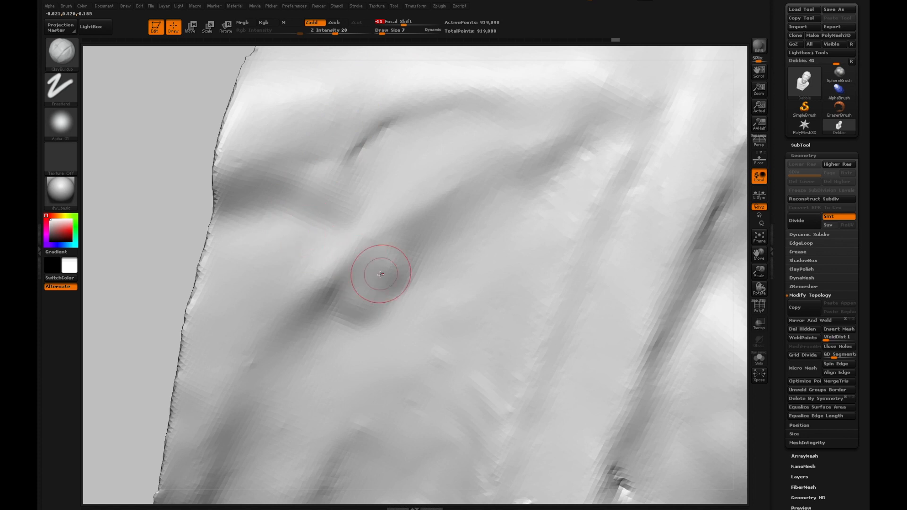
Fill the dents in the shoulder fold with clay at draw size 12, blend them, and carve the crease above
{"action": "mouse_move", "coordinate": [387, 269]}
{"action": "left_mouse_down"}
{"action": "mouse_move", "coordinate": [363, 303]}
{"action": "mouse_move", "coordinate": [379, 266]}
{"action": "mouse_move", "coordinate": [399, 272]}
{"action": "mouse_move", "coordinate": [361, 321]}
{"action": "mouse_move", "coordinate": [391, 265]}
{"action": "mouse_move", "coordinate": [352, 288]}
{"action": "mouse_move", "coordinate": [398, 255]}
{"action": "mouse_move", "coordinate": [385, 283]}
{"action": "mouse_move", "coordinate": [395, 258]}
{"action": "mouse_move", "coordinate": [404, 281]}
{"action": "mouse_move", "coordinate": [394, 285]}
{"action": "left_mouse_up"}
{"action": "left_click_drag", "start_coordinate": [382, 32], "coordinate": [384, 31]}
{"action": "mouse_move", "coordinate": [405, 258]}
{"action": "left_mouse_down"}
{"action": "mouse_move", "coordinate": [364, 291]}
{"action": "mouse_move", "coordinate": [407, 244]}
{"action": "left_mouse_up"}
{"action": "mouse_move", "coordinate": [343, 303]}
{"action": "left_mouse_down"}
{"action": "mouse_move", "coordinate": [405, 269]}
{"action": "mouse_move", "coordinate": [379, 286]}
{"action": "left_mouse_up"}
{"action": "key", "text": "shift"}
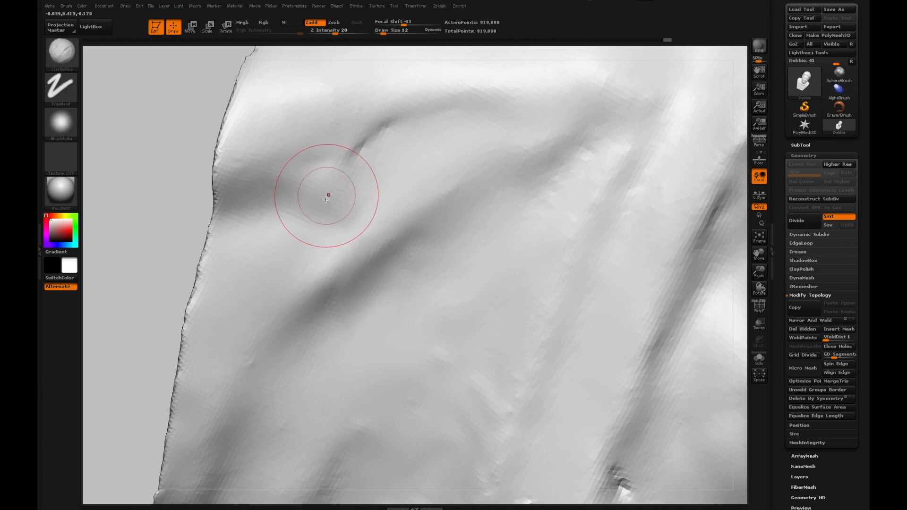
{"action": "mouse_move", "coordinate": [323, 199]}
{"action": "left_mouse_down", "text": "alt"}
{"action": "mouse_move", "coordinate": [331, 186]}
{"action": "mouse_move", "coordinate": [310, 195]}
{"action": "mouse_move", "coordinate": [341, 166]}
{"action": "mouse_move", "coordinate": [353, 207]}
{"action": "mouse_move", "coordinate": [332, 227]}
{"action": "mouse_move", "coordinate": [306, 180]}
{"action": "mouse_move", "coordinate": [336, 178]}
{"action": "mouse_move", "coordinate": [344, 212]}
{"action": "mouse_move", "coordinate": [339, 175]}
{"action": "left_mouse_up", "text": "alt"}
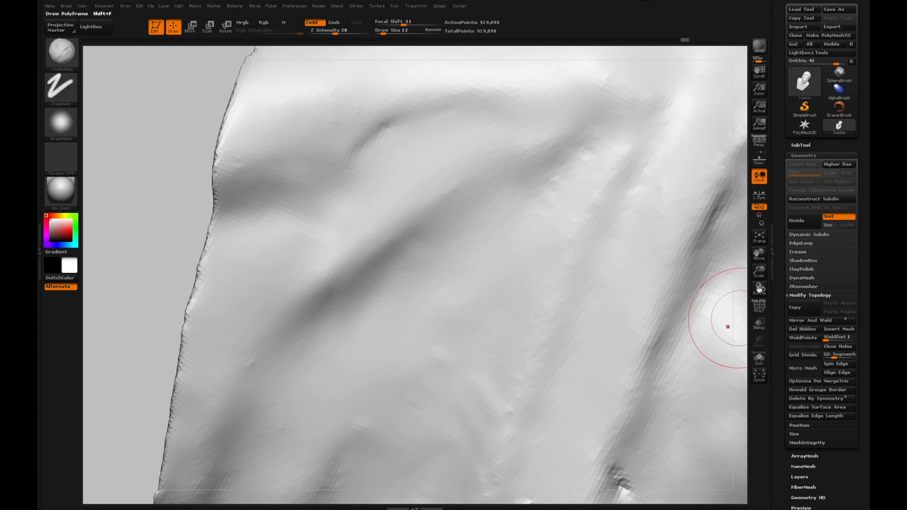
Smooth away the small bumps beside the long lower shoulder folds with draw size 5
{"action": "left_click_drag", "start_coordinate": [734, 267], "coordinate": [719, 261]}
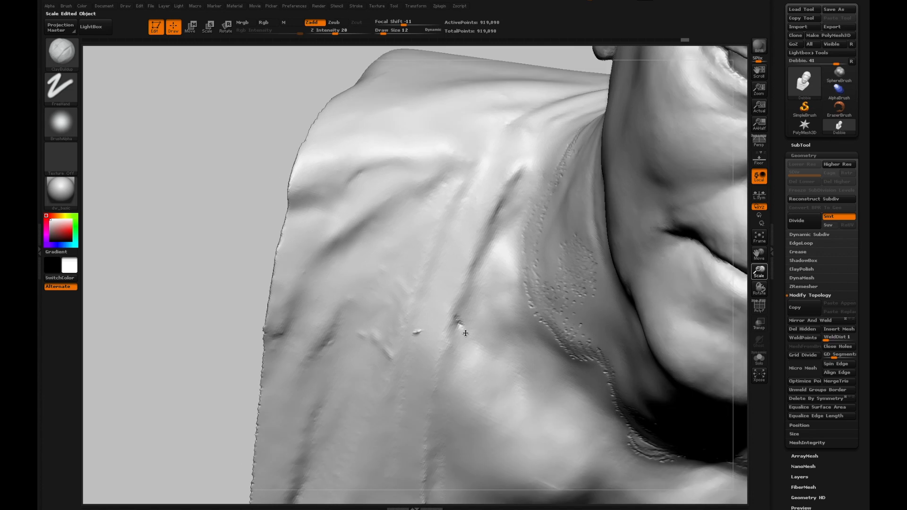
{"action": "left_click_drag", "start_coordinate": [435, 339], "coordinate": [425, 348]}
{"action": "left_click_drag", "start_coordinate": [383, 31], "coordinate": [380, 31]}
{"action": "key", "text": "shift"}
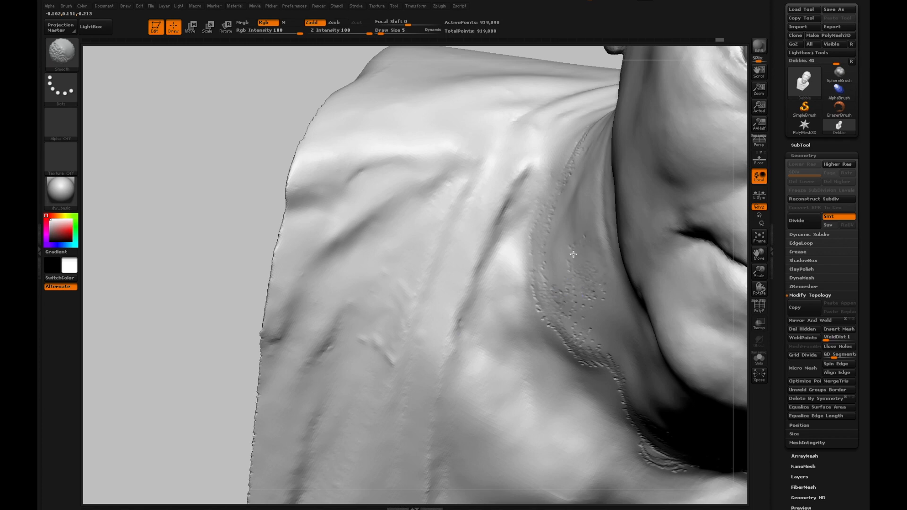
Set the draw size to 7 and smooth the pitted patch and rough seam on the side of the neck
{"action": "left_click", "coordinate": [381, 31]}
{"action": "key", "text": "shift"}
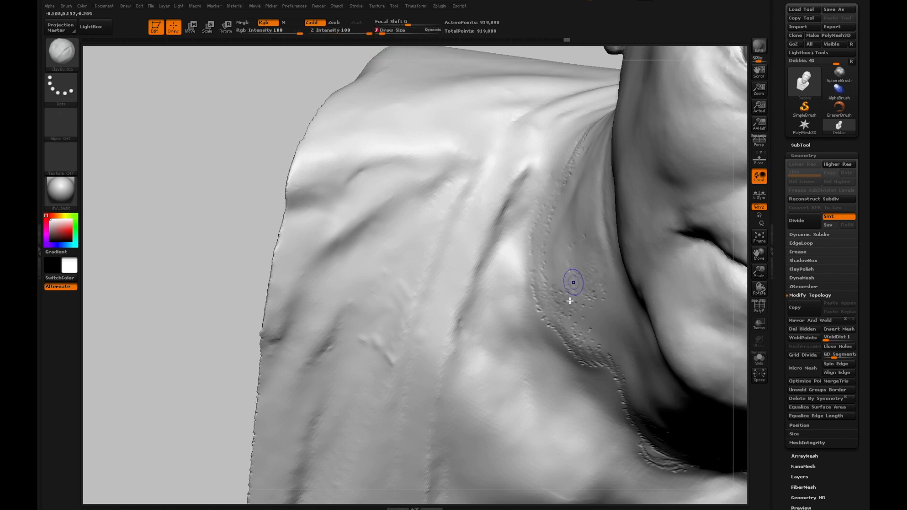
{"action": "left_click", "coordinate": [566, 271], "text": "shift"}
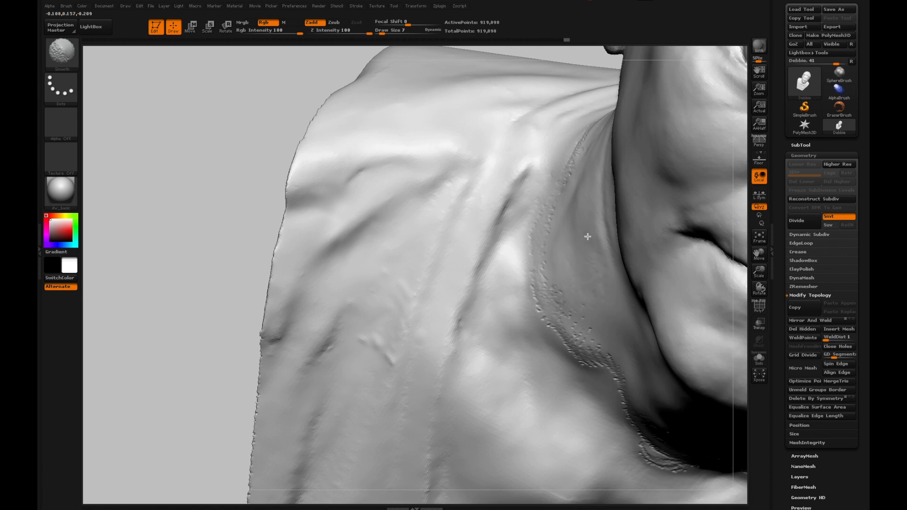
{"action": "mouse_move", "coordinate": [578, 345]}
{"action": "left_mouse_down", "text": "shift"}
{"action": "mouse_move", "coordinate": [575, 354]}
{"action": "mouse_move", "coordinate": [552, 328]}
{"action": "left_mouse_up", "text": "shift"}
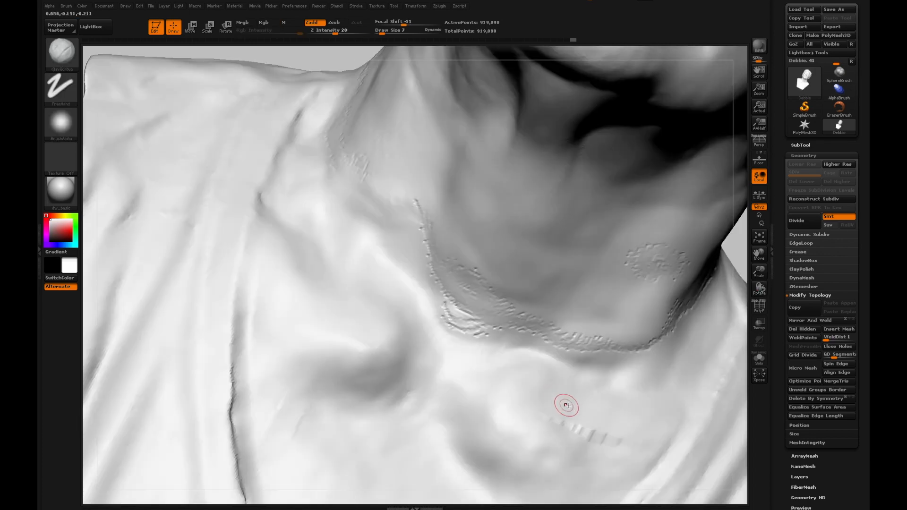
Smooth the remaining pitted patches and rough seam around the throat, collar and neck below the ear
{"action": "key", "text": "shift"}
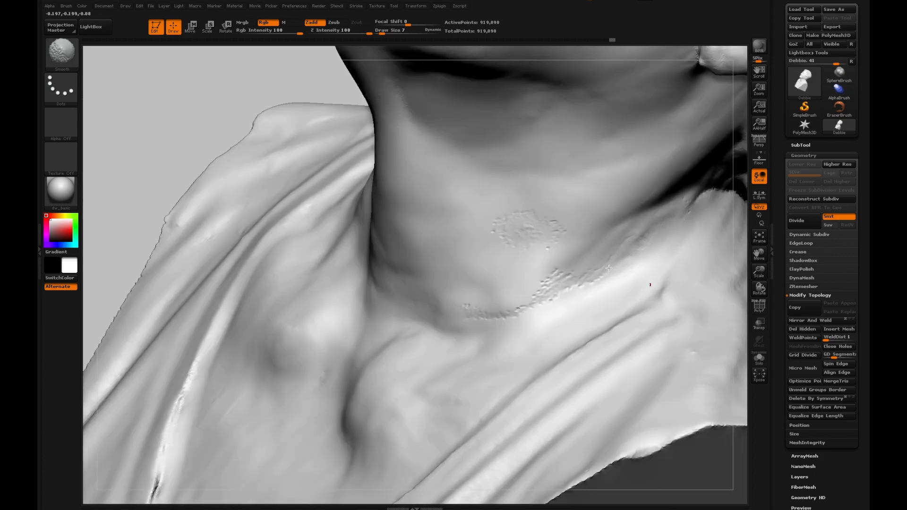
{"action": "left_click_drag", "start_coordinate": [552, 294], "coordinate": [563, 278], "text": "shift"}
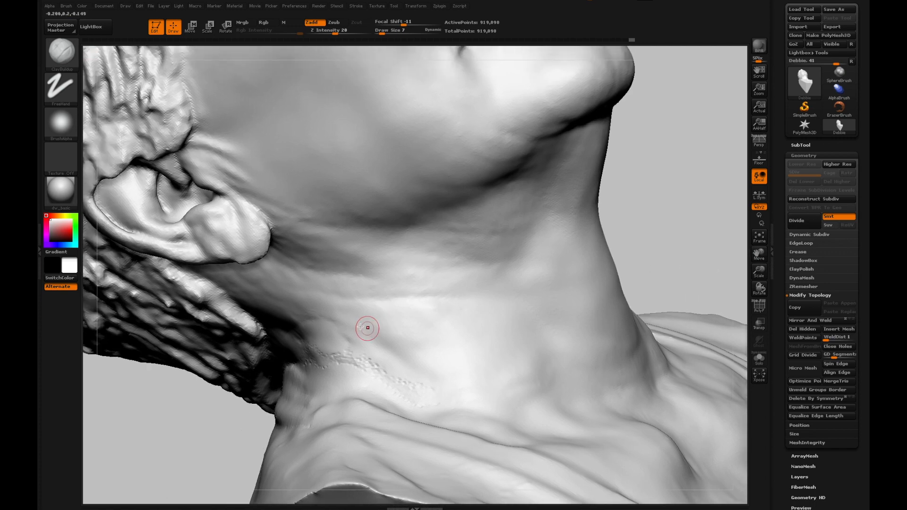
{"action": "key", "text": "shift"}
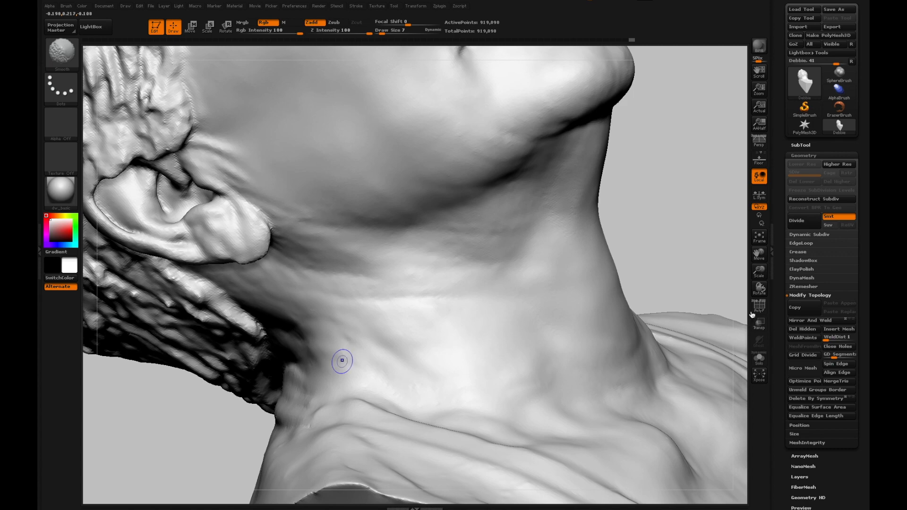
Smooth the small lump on the lower back of the bust
{"action": "left_click_drag", "start_coordinate": [763, 289], "coordinate": [766, 289]}
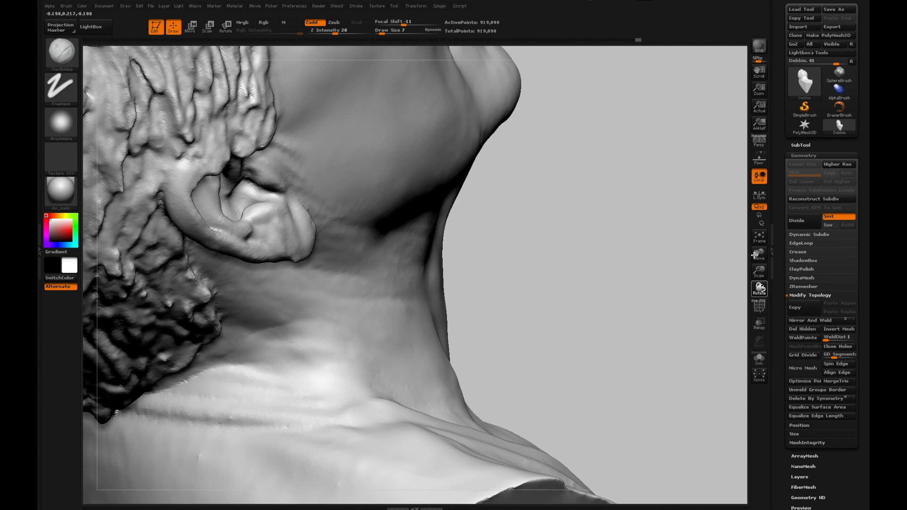
{"action": "left_click", "coordinate": [759, 237]}
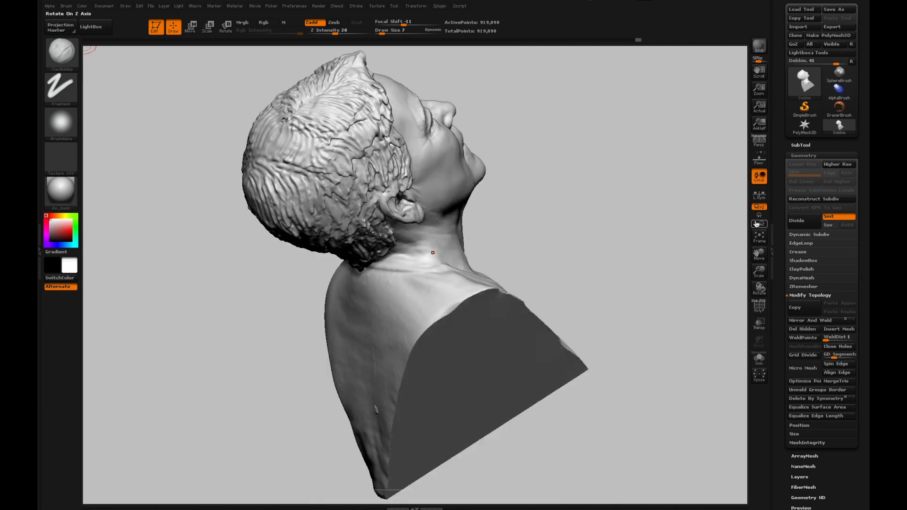
{"action": "left_click_drag", "start_coordinate": [759, 288], "coordinate": [777, 297]}
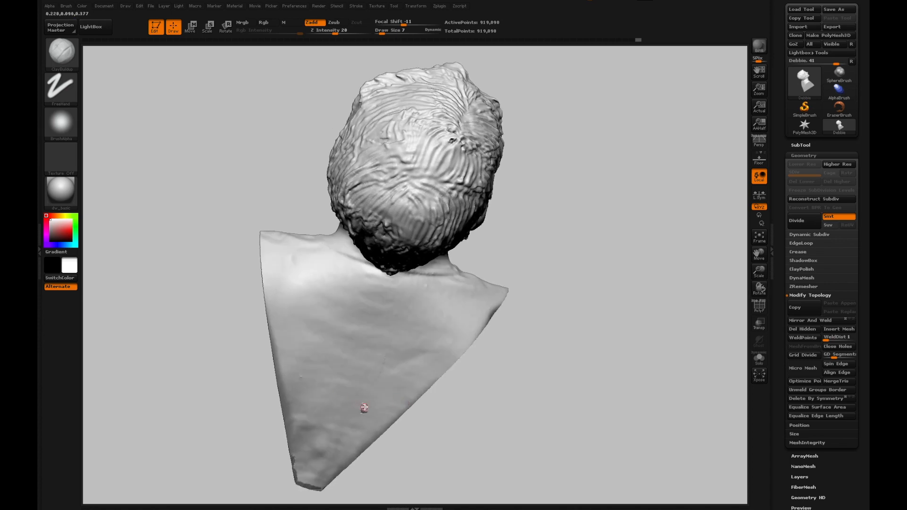
{"action": "key", "text": "shift"}
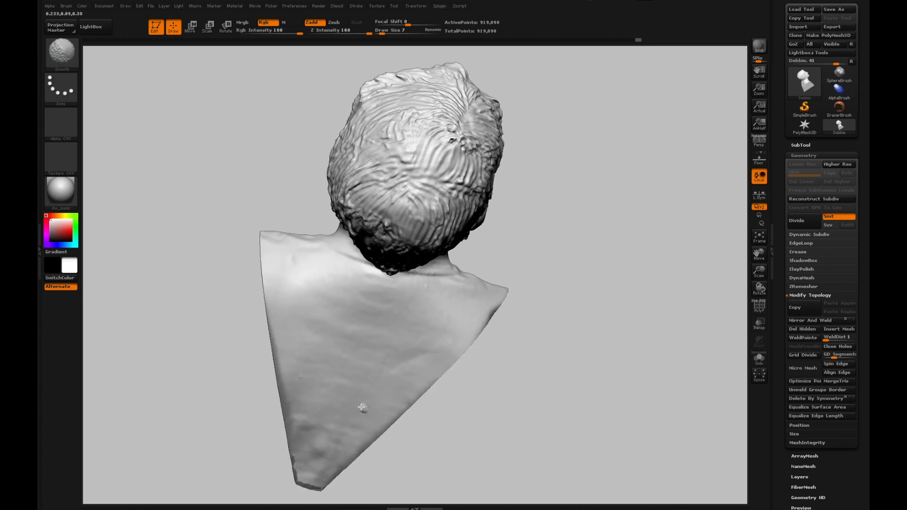
Switch to the Flatten brush and set its draw size to 15
{"action": "key", "text": "b"}
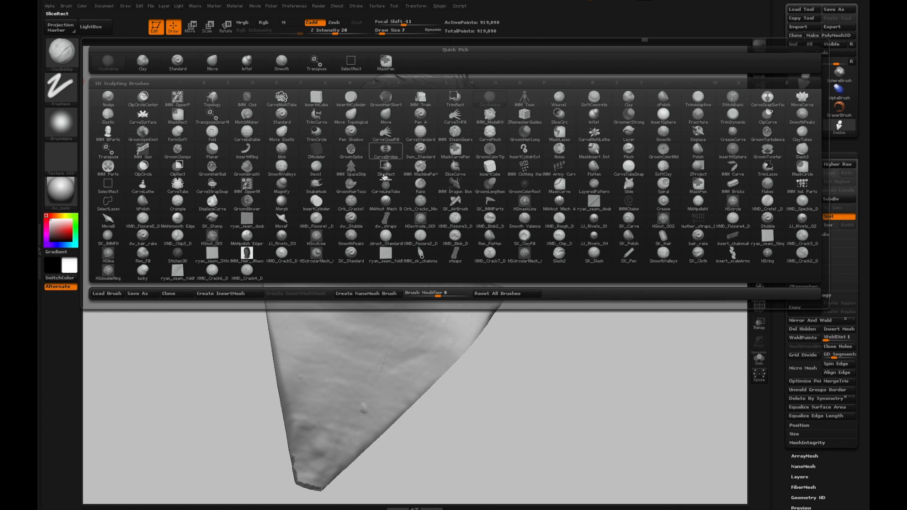
{"action": "key", "text": "f"}
{"action": "key", "text": "l"}
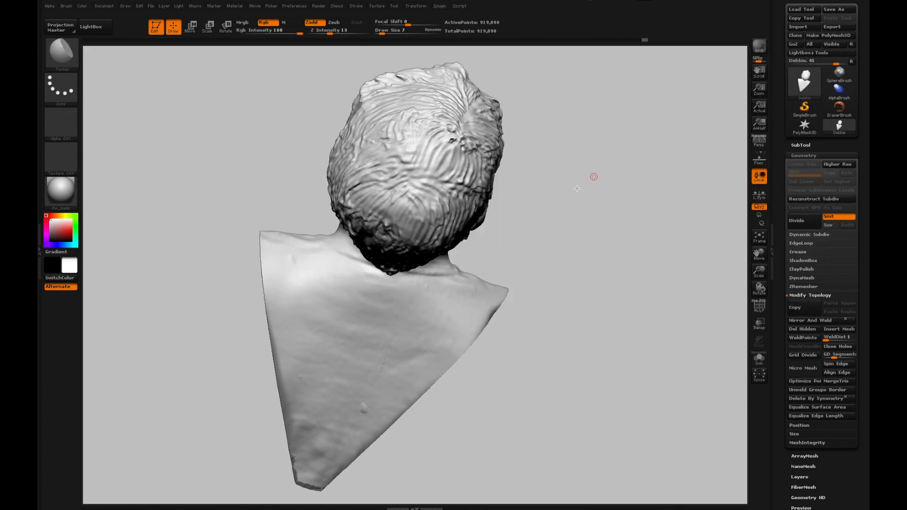
{"action": "left_click_drag", "start_coordinate": [381, 33], "coordinate": [385, 32]}
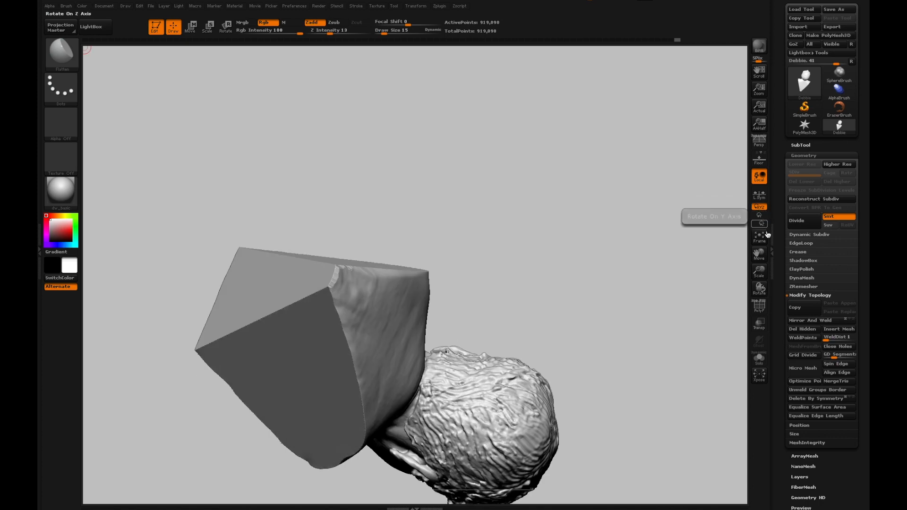
Set the selection stroke to Rect and hide a thin slice along the flat base of the bust
{"action": "left_click_drag", "start_coordinate": [758, 289], "coordinate": [742, 281]}
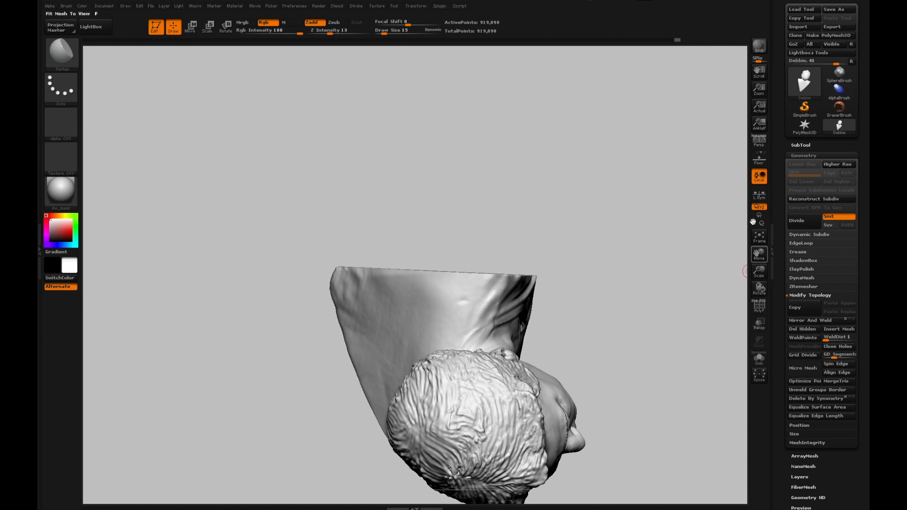
{"action": "mouse_move", "coordinate": [267, 190]}
{"action": "left_mouse_down", "text": "ctrl+shift"}
{"action": "mouse_move", "coordinate": [452, 247]}
{"action": "mouse_move", "coordinate": [527, 258]}
{"action": "mouse_move", "coordinate": [539, 243]}
{"action": "left_mouse_up", "text": "ctrl+shift"}
{"action": "left_click", "coordinate": [68, 94]}
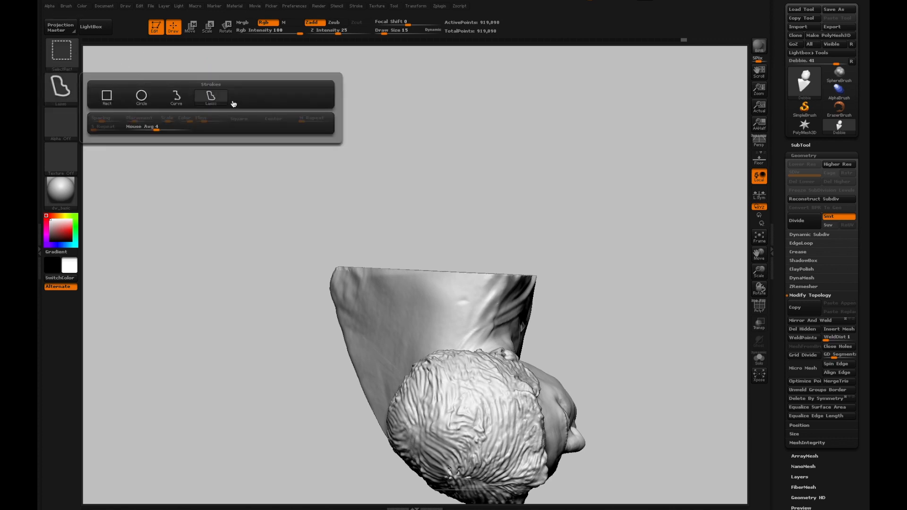
{"action": "left_click", "coordinate": [110, 99]}
{"action": "left_click_drag", "start_coordinate": [286, 210], "coordinate": [561, 278], "text": "ctrl+shift"}
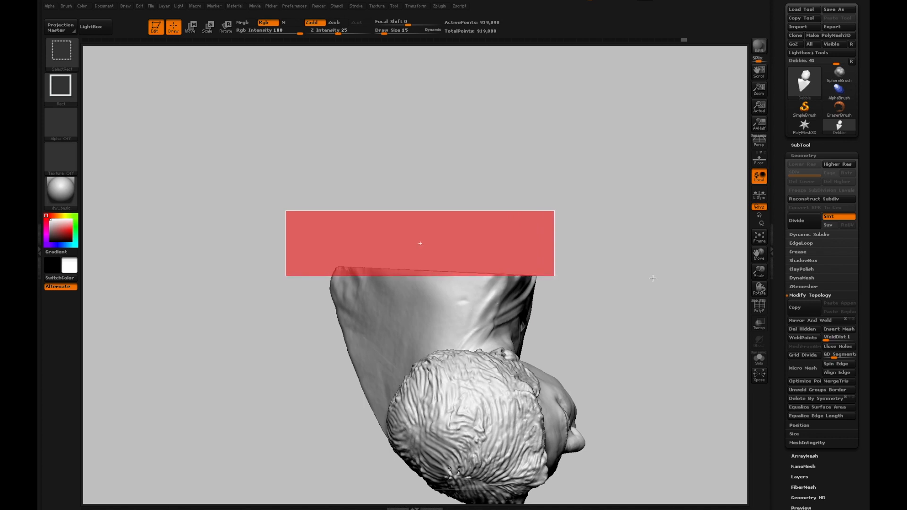
{"action": "left_click_drag", "start_coordinate": [652, 278], "coordinate": [653, 278], "text": "ctrl+shift"}
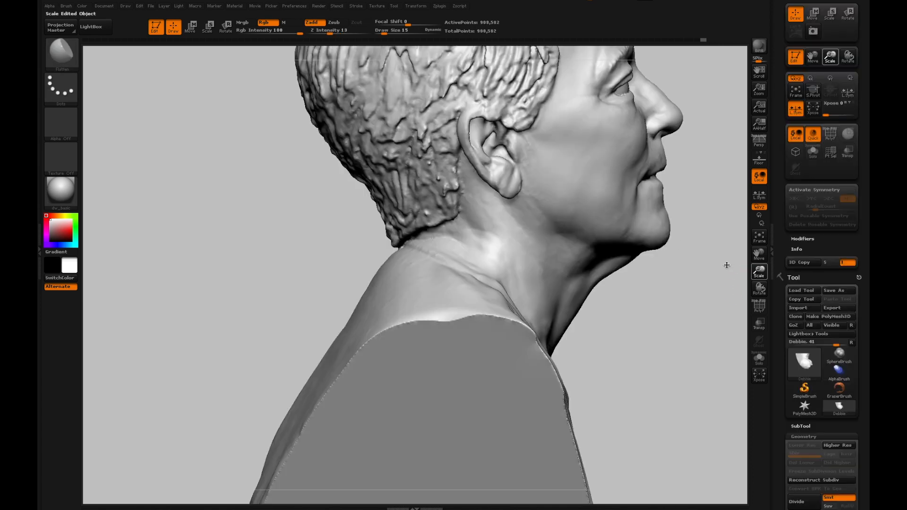
Mask the flat faces around the lower back tip of the bust to protect them from smoothing
{"action": "mouse_move", "coordinate": [725, 263]}
{"action": "left_mouse_down", "text": "alt"}
{"action": "mouse_move", "coordinate": [708, 259]}
{"action": "mouse_move", "coordinate": [719, 266]}
{"action": "left_mouse_up", "text": "alt"}
{"action": "left_click_drag", "start_coordinate": [759, 288], "coordinate": [787, 290]}
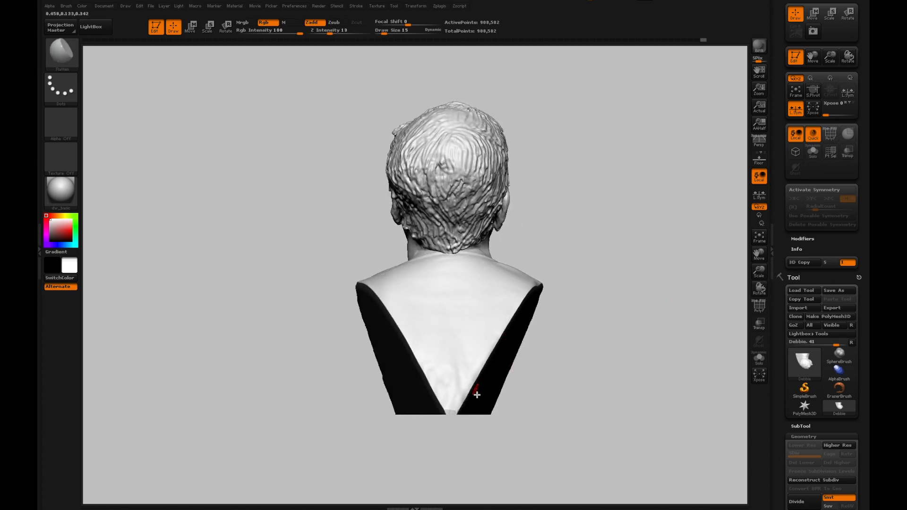
{"action": "mouse_move", "coordinate": [760, 289]}
{"action": "left_mouse_down"}
{"action": "mouse_move", "coordinate": [800, 292]}
{"action": "mouse_move", "coordinate": [759, 297]}
{"action": "left_mouse_up"}
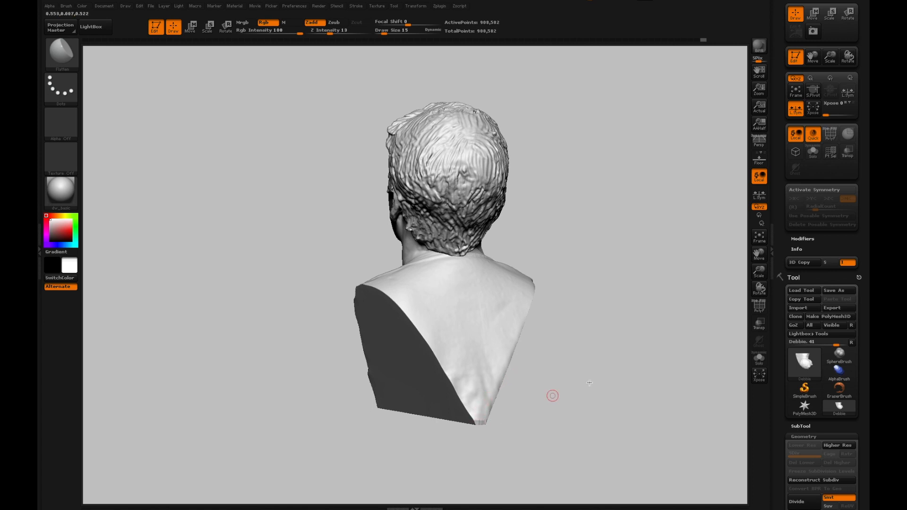
{"action": "left_click_drag", "start_coordinate": [759, 278], "coordinate": [834, 324]}
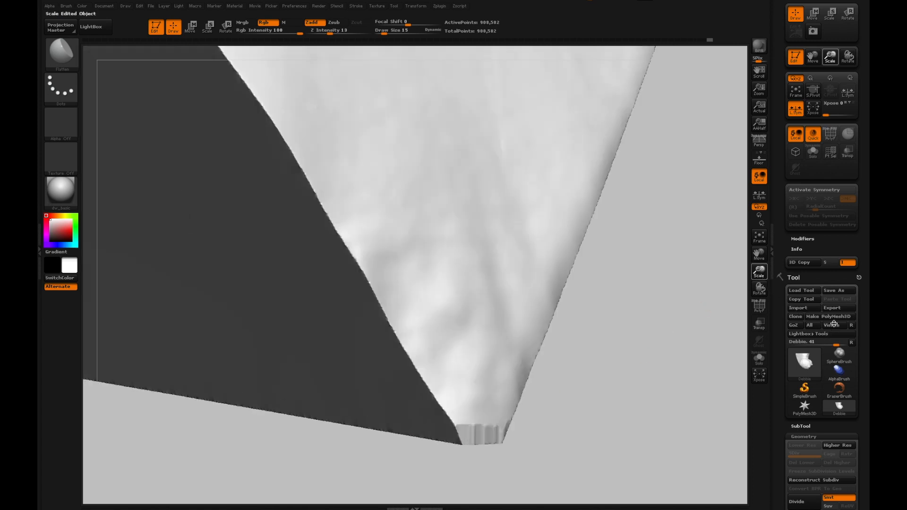
{"action": "left_click_drag", "start_coordinate": [759, 254], "coordinate": [755, 216]}
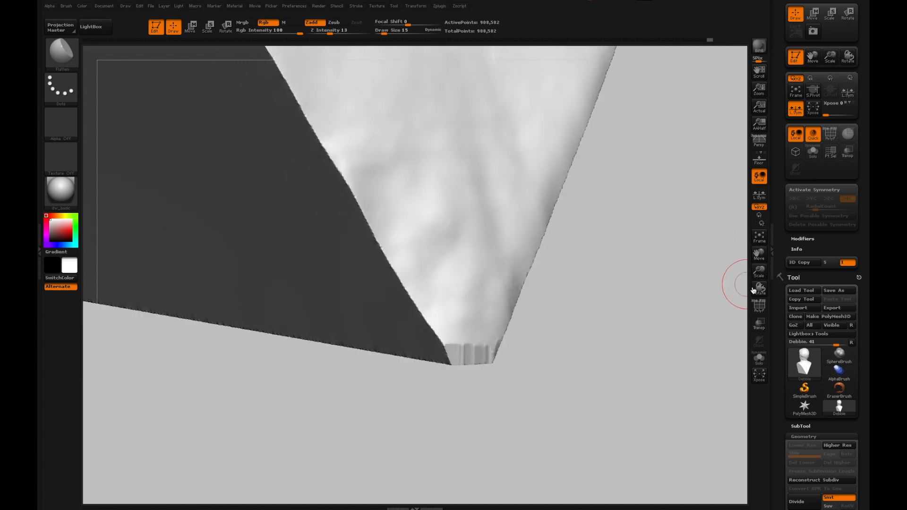
{"action": "left_click_drag", "start_coordinate": [771, 280], "coordinate": [669, 300]}
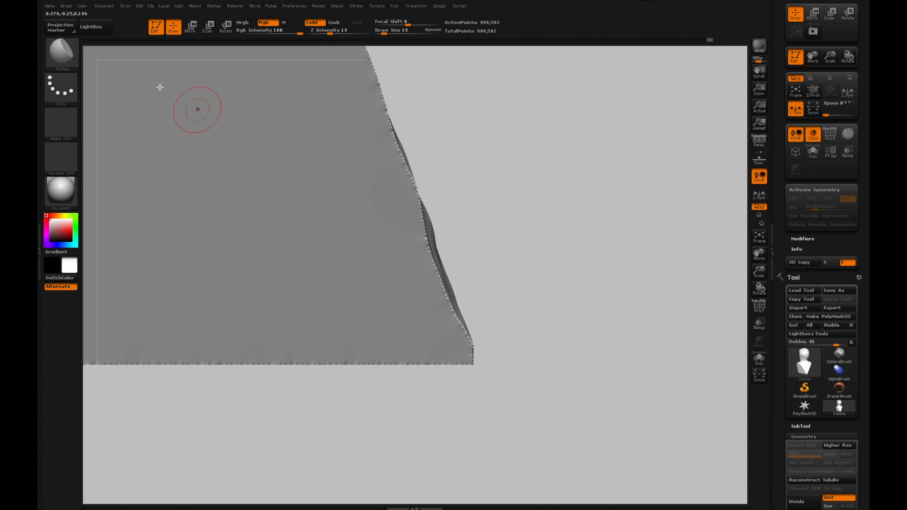
{"action": "left_click_drag", "start_coordinate": [768, 286], "coordinate": [769, 293]}
{"action": "key", "text": "ctrl"}
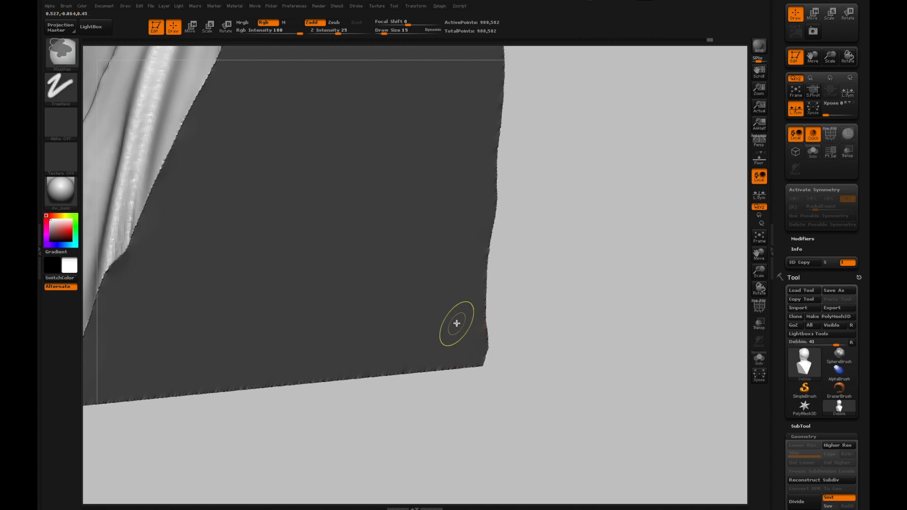
{"action": "mouse_move", "coordinate": [459, 332]}
{"action": "left_mouse_down", "text": "ctrl"}
{"action": "mouse_move", "coordinate": [480, 344]}
{"action": "mouse_move", "coordinate": [450, 366]}
{"action": "mouse_move", "coordinate": [463, 355]}
{"action": "left_mouse_up", "text": "ctrl"}
{"action": "mouse_move", "coordinate": [468, 317]}
{"action": "left_mouse_down", "text": "ctrl"}
{"action": "mouse_move", "coordinate": [478, 322]}
{"action": "mouse_move", "coordinate": [484, 350]}
{"action": "left_mouse_up", "text": "ctrl"}
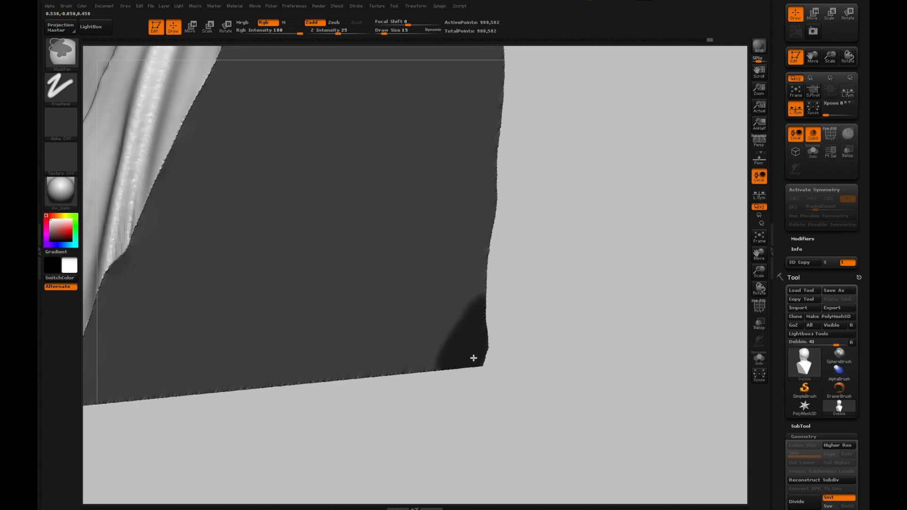
{"action": "left_click_drag", "start_coordinate": [742, 290], "coordinate": [726, 287]}
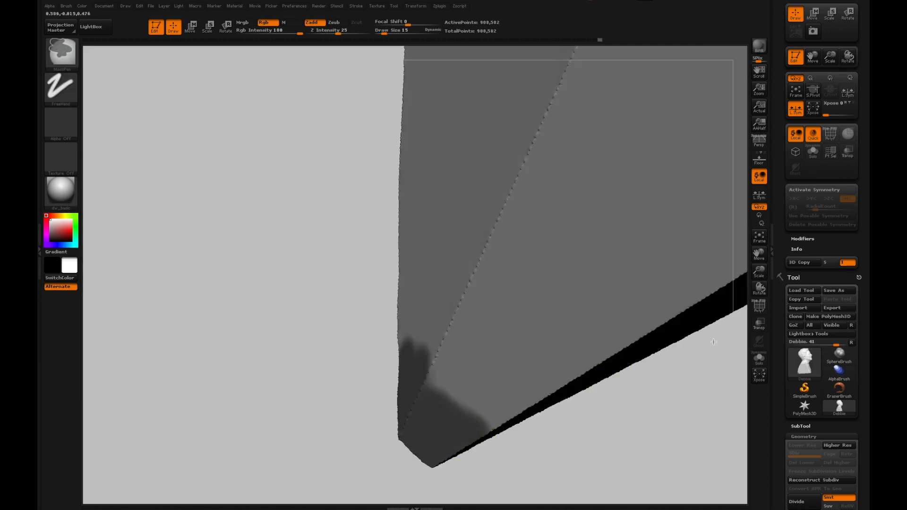
Smooth the ridged narrow strip at the lower back tip of the bust
{"action": "mouse_move", "coordinate": [763, 290]}
{"action": "left_mouse_down"}
{"action": "mouse_move", "coordinate": [813, 277]}
{"action": "mouse_move", "coordinate": [805, 265]}
{"action": "left_mouse_up"}
{"action": "left_click_drag", "start_coordinate": [666, 247], "coordinate": [650, 258]}
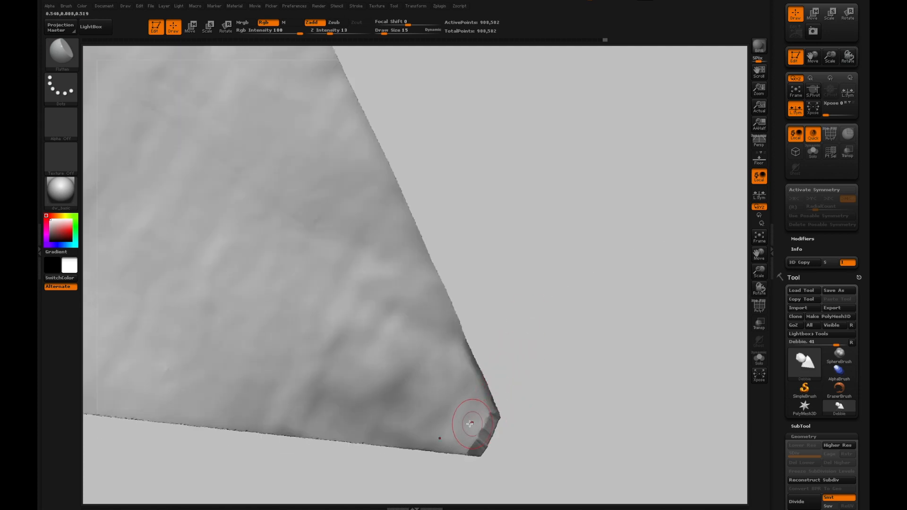
{"action": "left_click_drag", "start_coordinate": [472, 427], "coordinate": [483, 422], "text": "shift"}
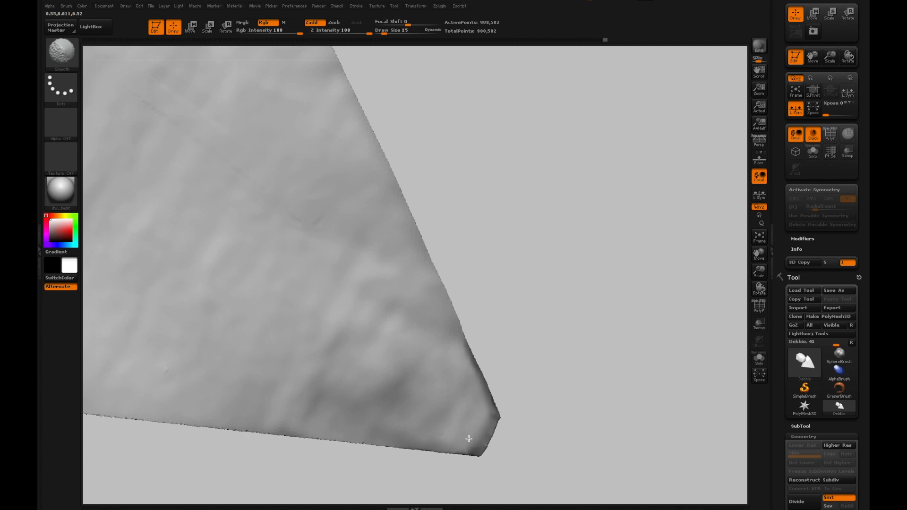
{"action": "left_click_drag", "start_coordinate": [471, 424], "coordinate": [485, 408], "text": "shift"}
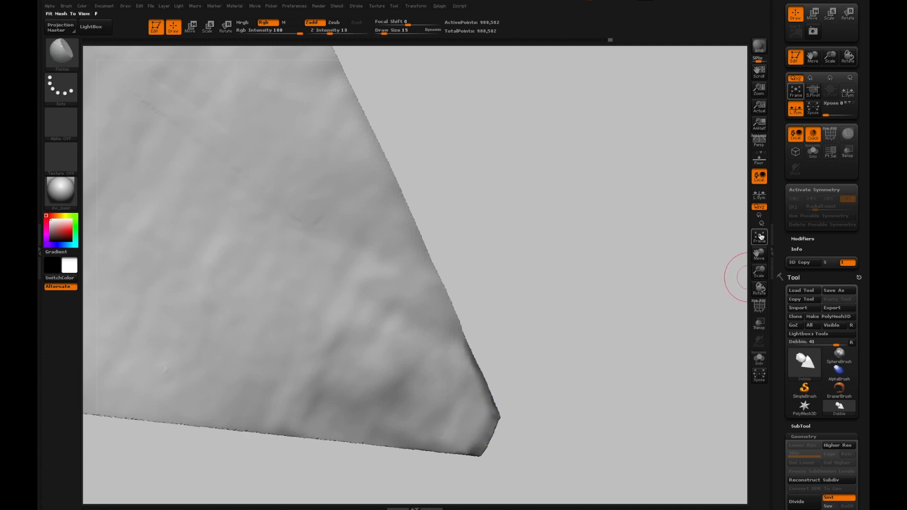
Switch to the Inflat brush with draw size 6 and Z intensity 17, and inflate the small hole in the hair on the crown
{"action": "key", "text": "f"}
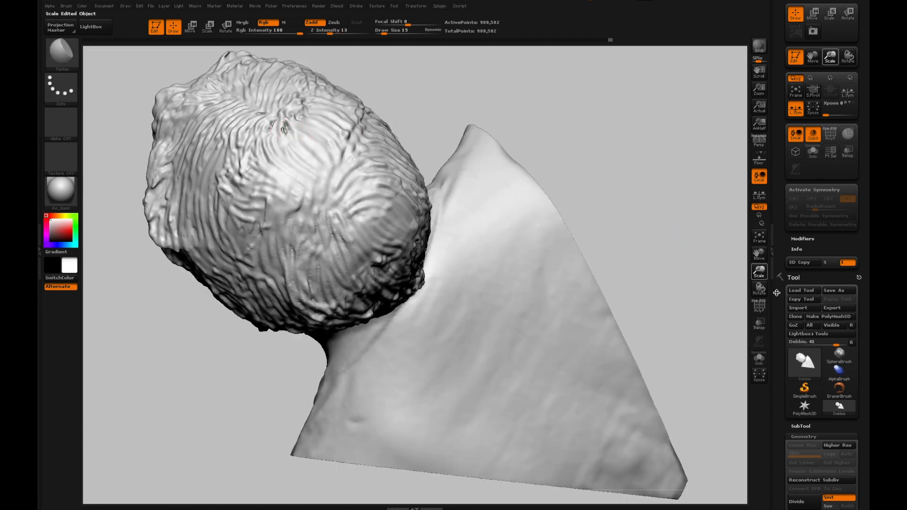
{"action": "left_click_drag", "start_coordinate": [787, 300], "coordinate": [803, 310]}
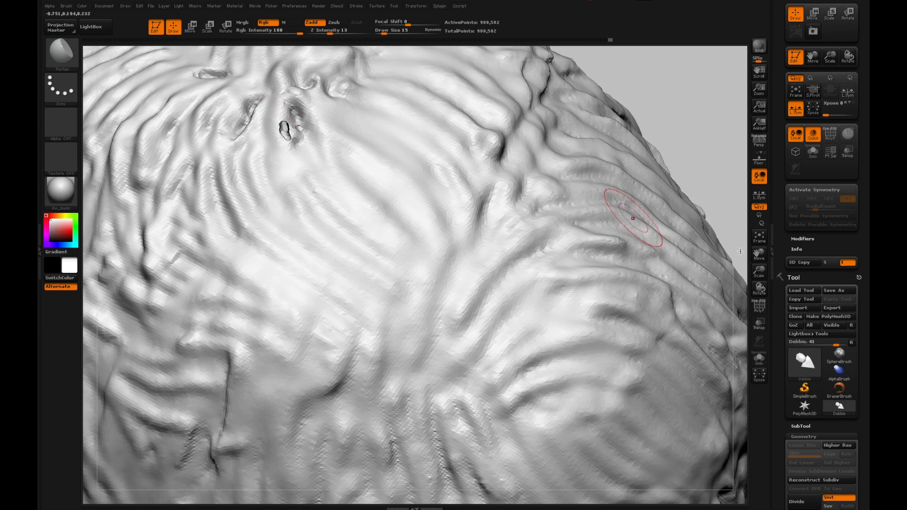
{"action": "left_click_drag", "start_coordinate": [760, 286], "coordinate": [743, 266]}
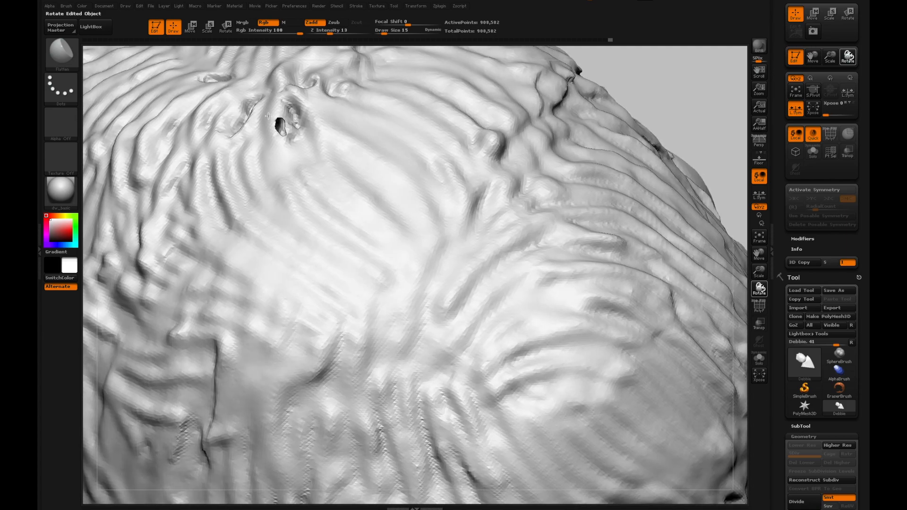
{"action": "left_click_drag", "start_coordinate": [275, 117], "coordinate": [227, 102]}
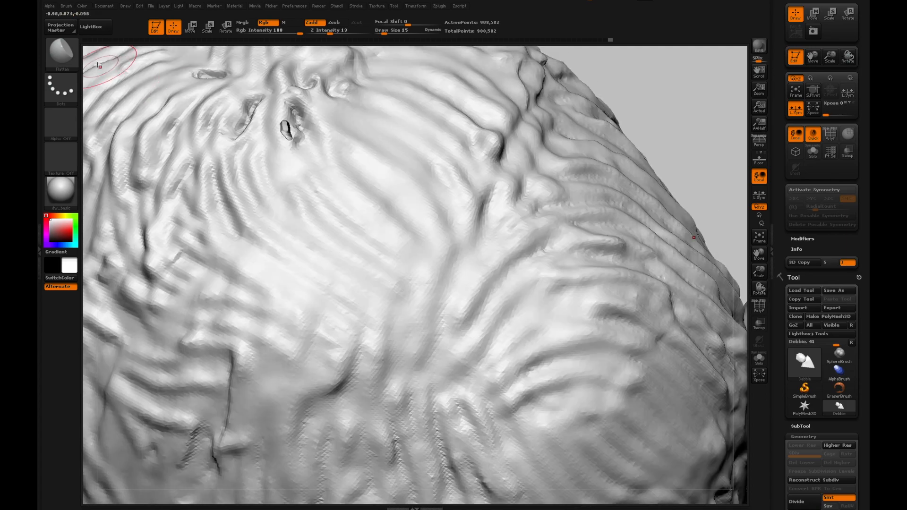
{"action": "left_click", "coordinate": [62, 52]}
{"action": "left_click", "coordinate": [251, 67]}
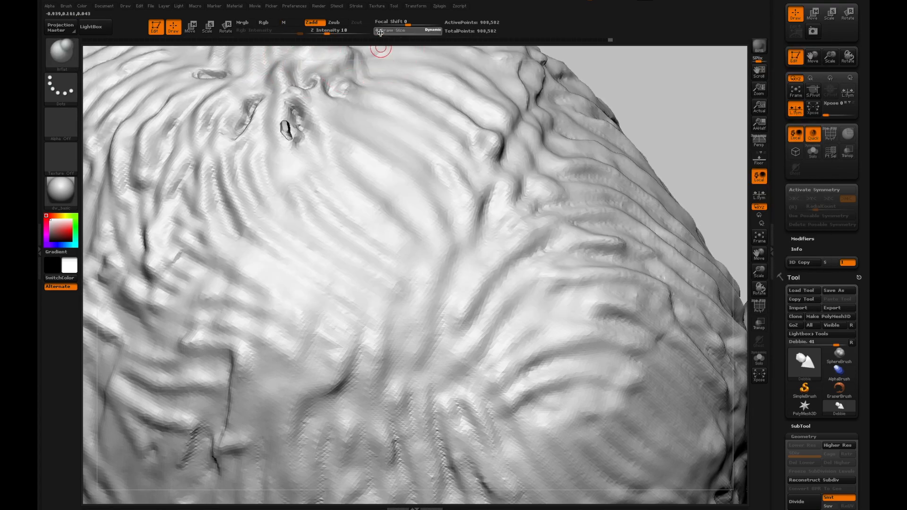
{"action": "left_click_drag", "start_coordinate": [380, 32], "coordinate": [380, 32]}
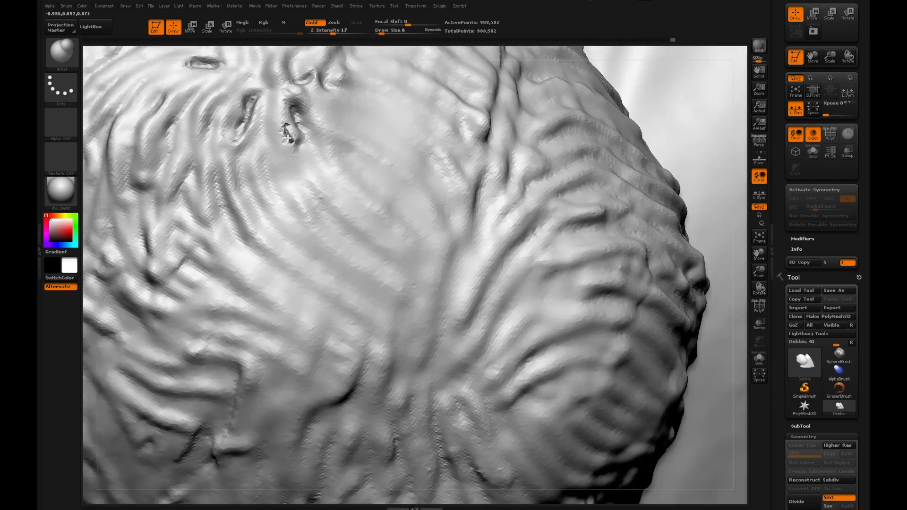
{"action": "left_click_drag", "start_coordinate": [294, 142], "coordinate": [285, 127]}
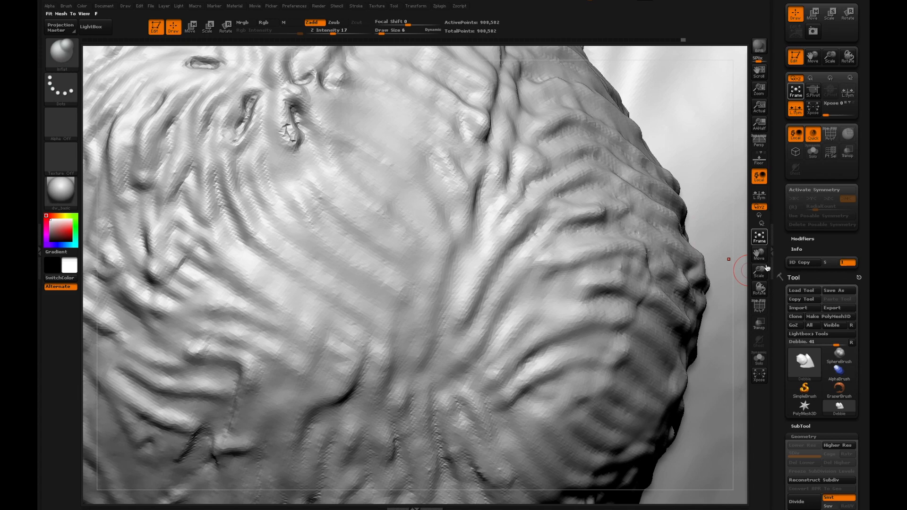
Clear the mask from the lower back corner of the bust
{"action": "key", "text": "f"}
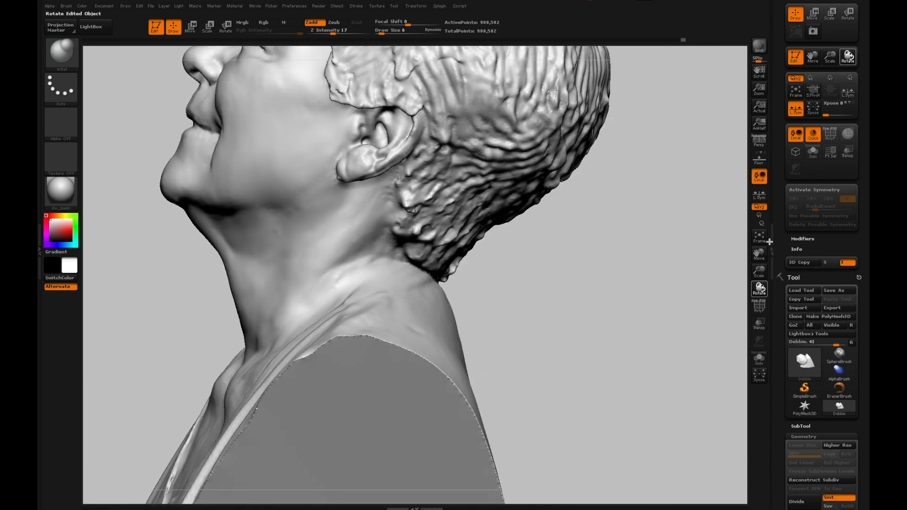
{"action": "left_click_drag", "start_coordinate": [769, 242], "coordinate": [766, 234]}
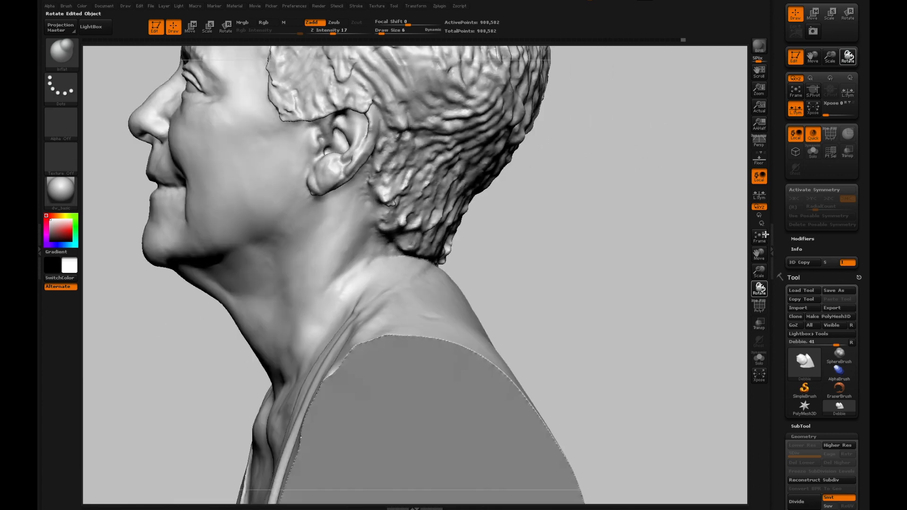
{"action": "left_click_drag", "start_coordinate": [758, 254], "coordinate": [730, 140]}
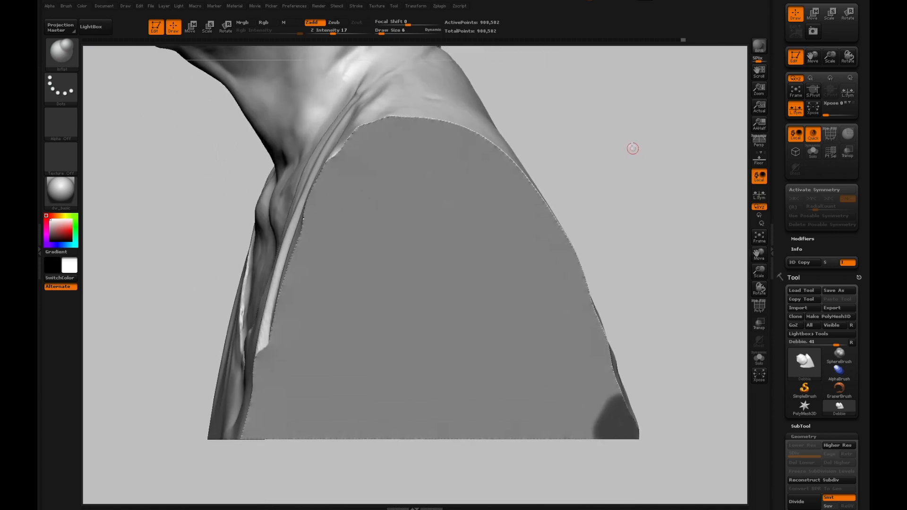
{"action": "key", "text": "ctrl"}
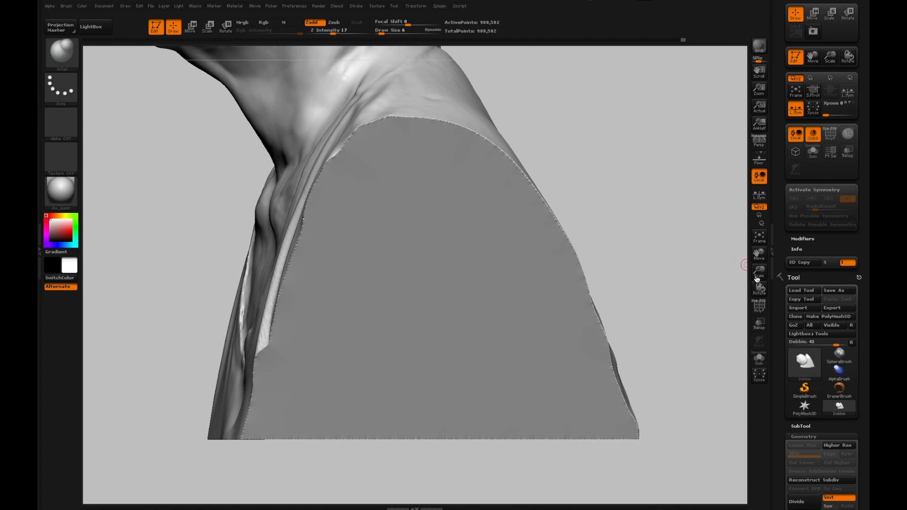
Set the draw size to 7 and smooth the rough rim at the front of the neckline
{"action": "mouse_move", "coordinate": [759, 289]}
{"action": "left_mouse_down"}
{"action": "mouse_move", "coordinate": [748, 290]}
{"action": "mouse_move", "coordinate": [718, 257]}
{"action": "left_mouse_up"}
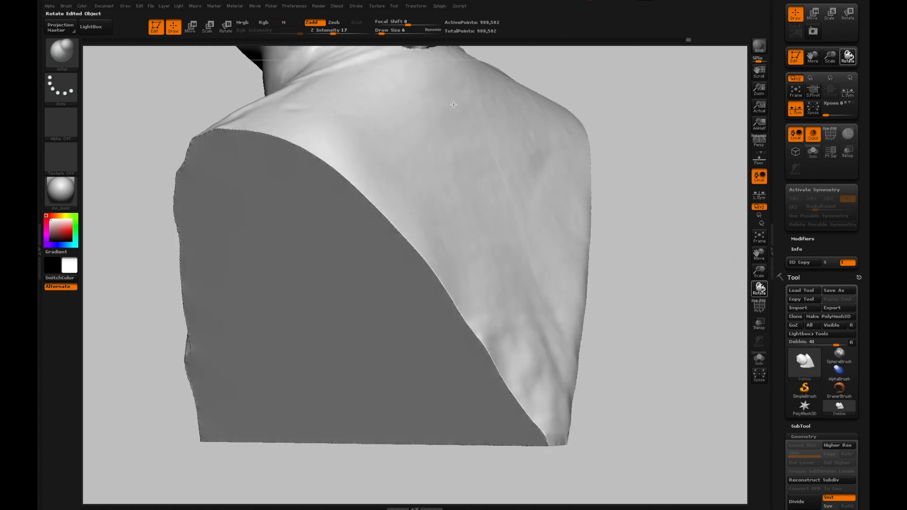
{"action": "left_click_drag", "start_coordinate": [455, 107], "coordinate": [445, 89]}
{"action": "left_click", "coordinate": [380, 31]}
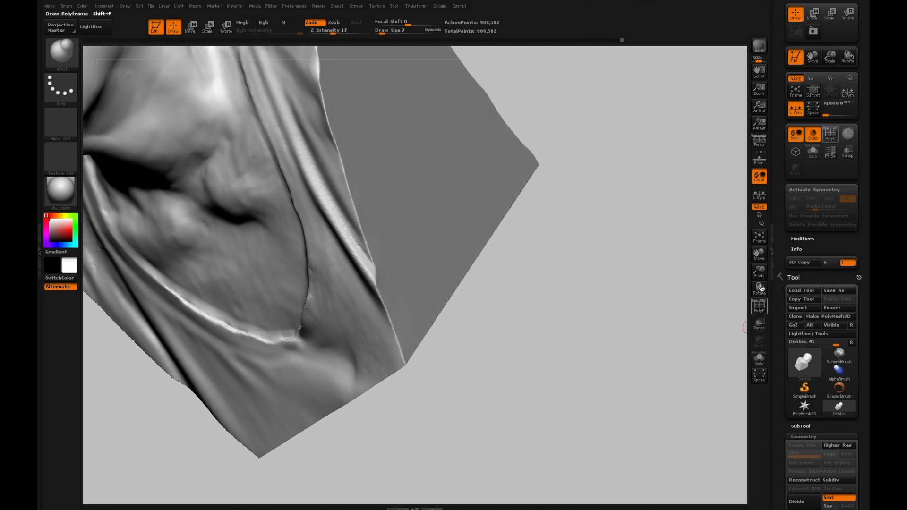
{"action": "left_click", "coordinate": [759, 307]}
{"action": "left_click", "coordinate": [759, 307]}
{"action": "left_click_drag", "start_coordinate": [771, 279], "coordinate": [780, 275]}
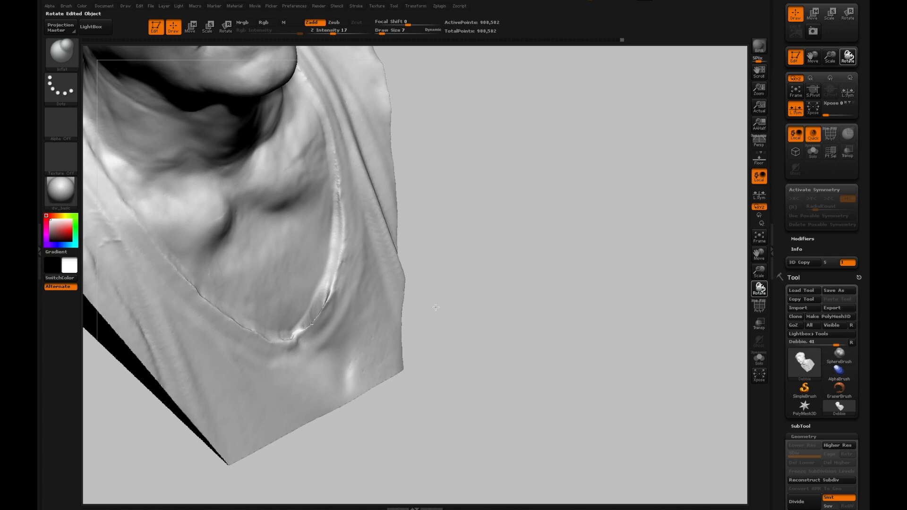
{"action": "mouse_move", "coordinate": [315, 319]}
{"action": "left_mouse_down", "text": "shift"}
{"action": "mouse_move", "coordinate": [305, 327]}
{"action": "mouse_move", "coordinate": [324, 303]}
{"action": "left_mouse_up", "text": "shift"}
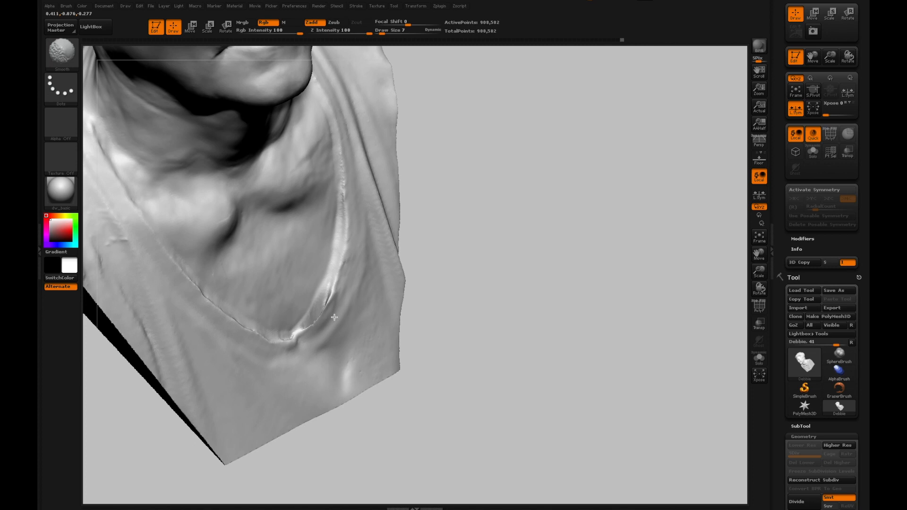
Build up the dented section of the front neckline rim with the Inflat brush at draw size 8
{"action": "mouse_move", "coordinate": [759, 271]}
{"action": "left_mouse_down"}
{"action": "mouse_move", "coordinate": [803, 298]}
{"action": "mouse_move", "coordinate": [759, 290]}
{"action": "mouse_move", "coordinate": [759, 309]}
{"action": "left_mouse_up"}
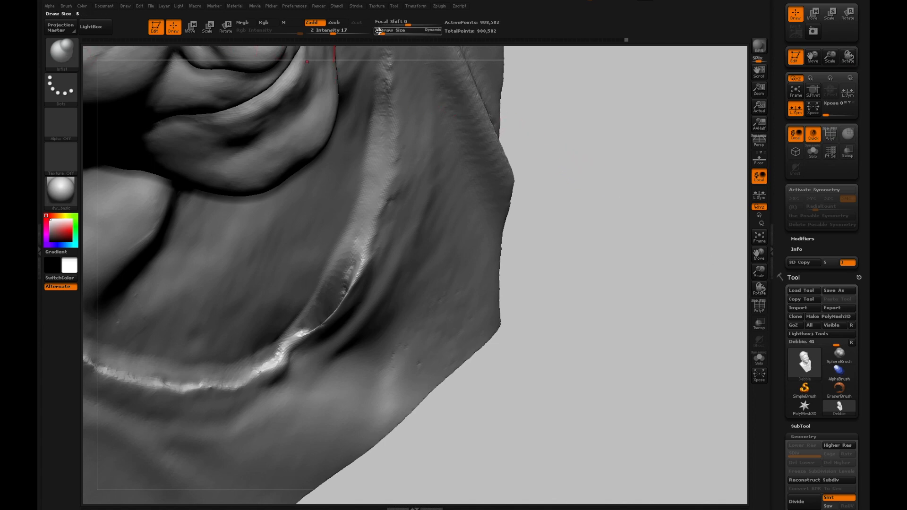
{"action": "mouse_move", "coordinate": [354, 267]}
{"action": "left_mouse_down"}
{"action": "mouse_move", "coordinate": [314, 324]}
{"action": "mouse_move", "coordinate": [345, 285]}
{"action": "mouse_move", "coordinate": [314, 325]}
{"action": "mouse_move", "coordinate": [336, 304]}
{"action": "mouse_move", "coordinate": [351, 274]}
{"action": "mouse_move", "coordinate": [307, 331]}
{"action": "mouse_move", "coordinate": [340, 287]}
{"action": "mouse_move", "coordinate": [335, 321]}
{"action": "mouse_move", "coordinate": [328, 314]}
{"action": "left_mouse_up"}
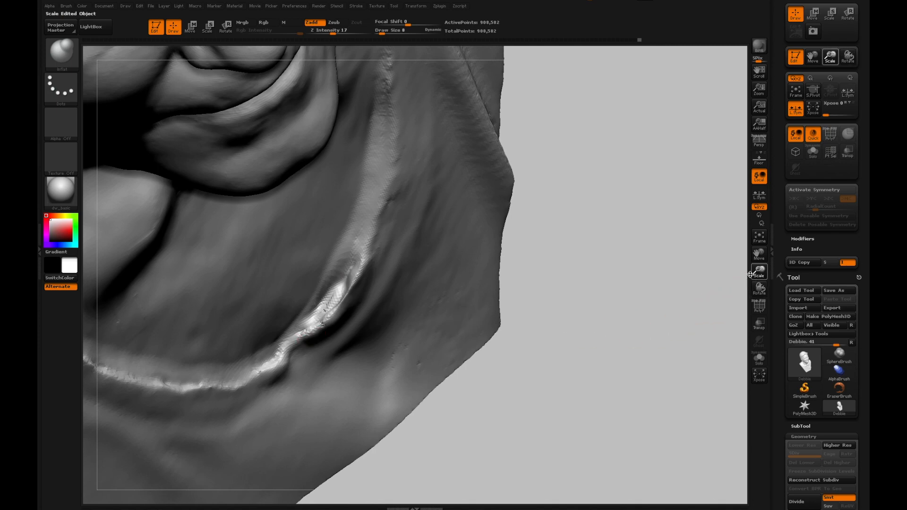
{"action": "mouse_move", "coordinate": [743, 268]}
{"action": "left_mouse_down"}
{"action": "mouse_move", "coordinate": [740, 251]}
{"action": "mouse_move", "coordinate": [751, 257]}
{"action": "left_mouse_up"}
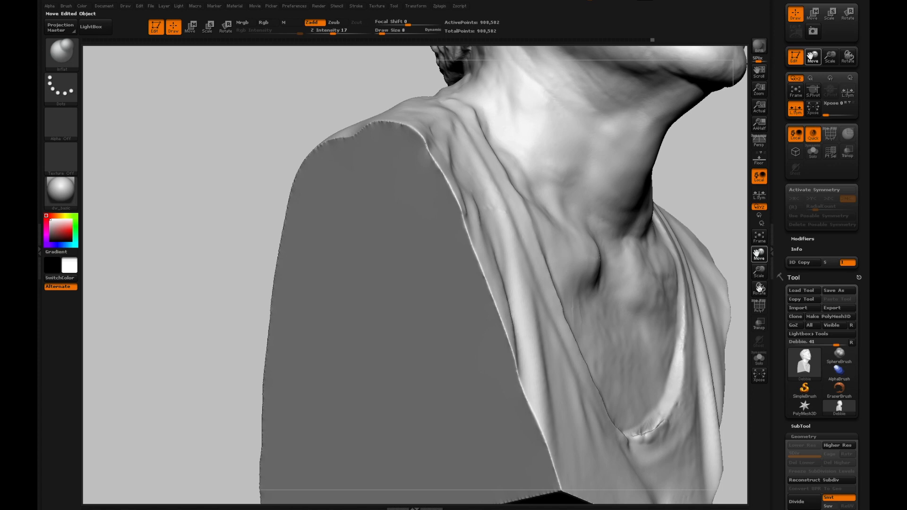
{"action": "left_click_drag", "start_coordinate": [759, 288], "coordinate": [778, 308]}
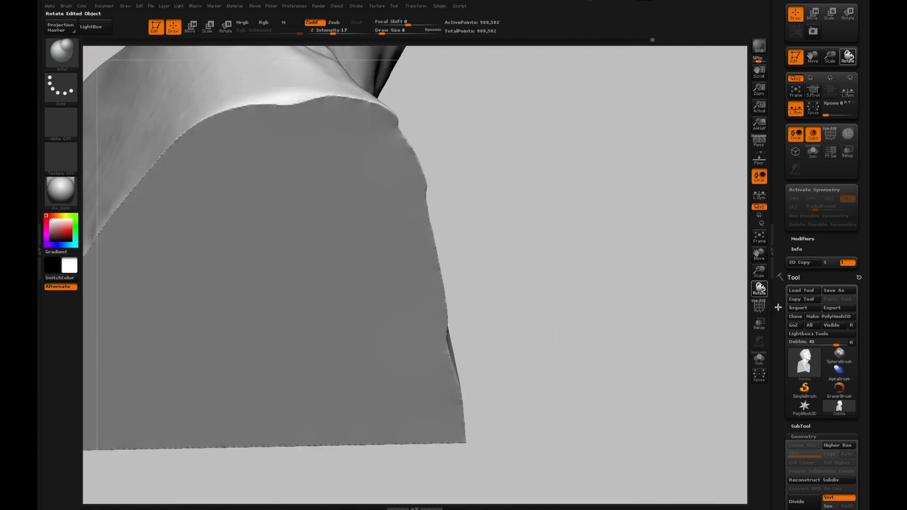
{"action": "key", "text": "shift"}
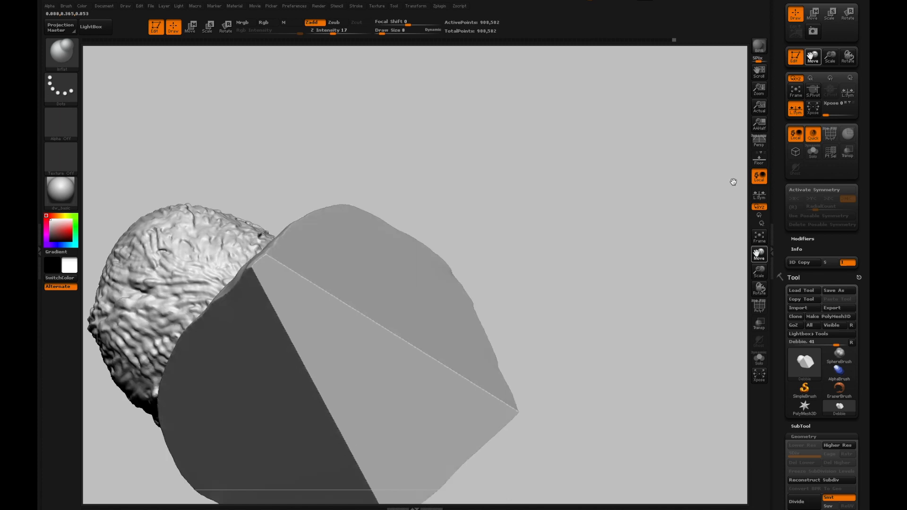
Smooth the front of the shirt below the neckline and remesh the bust with DynaMesh
{"action": "left_click_drag", "start_coordinate": [733, 181], "coordinate": [707, 174]}
{"action": "key", "text": "shift"}
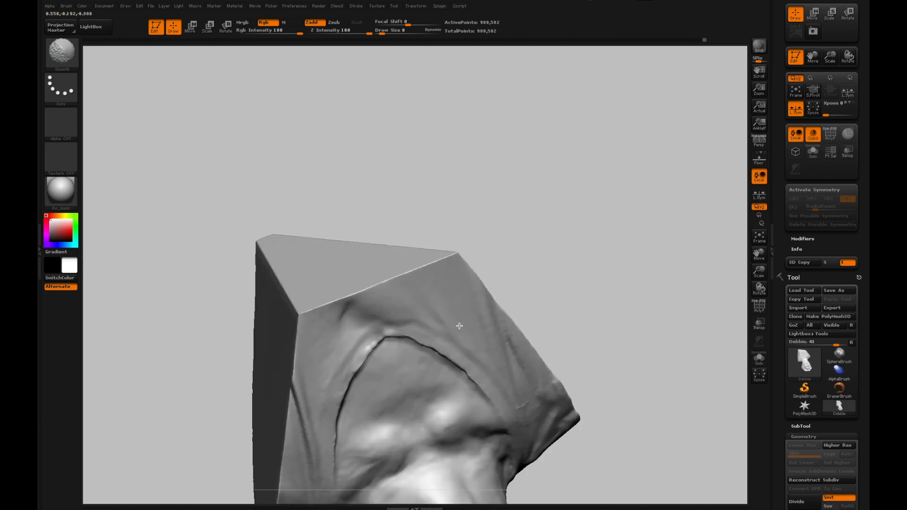
{"action": "key", "text": "ctrl"}
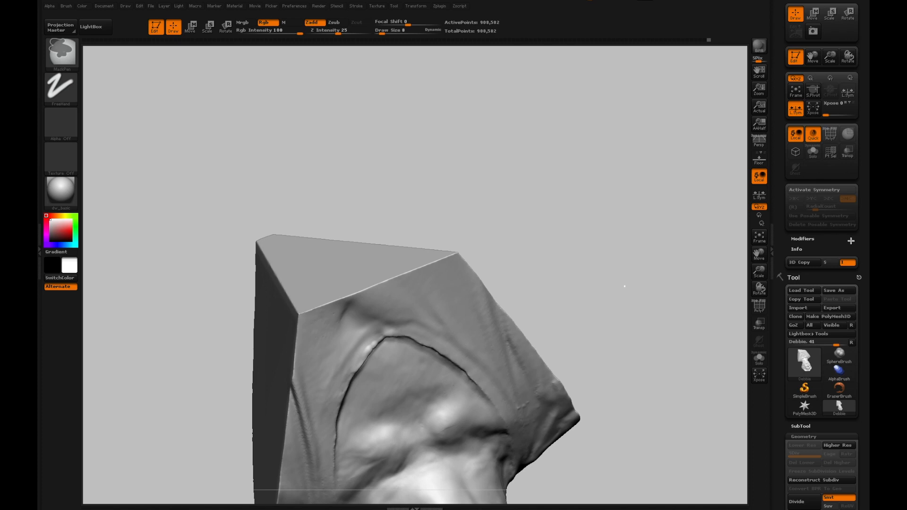
{"action": "key", "text": "ctrl+d"}
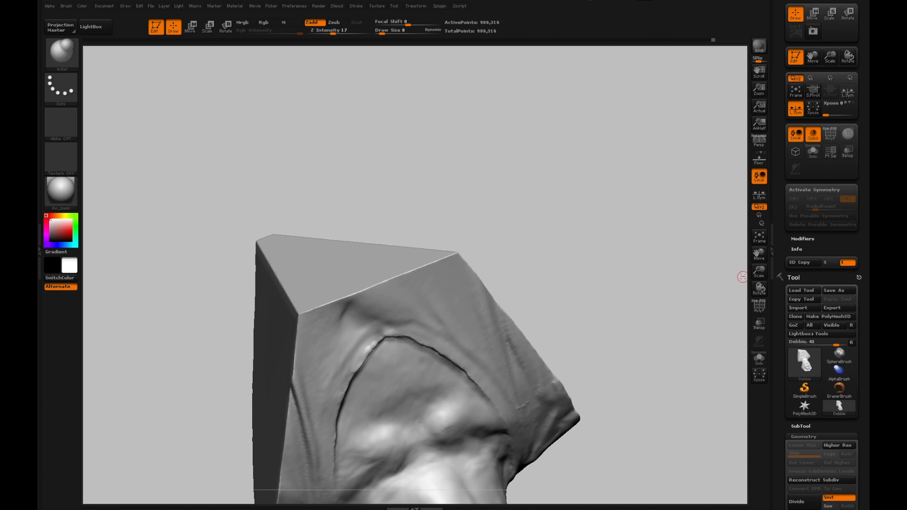
Switch to the Flatten brush and flatten the raised lump on the front neckline rim
{"action": "left_click_drag", "start_coordinate": [759, 288], "coordinate": [754, 217]}
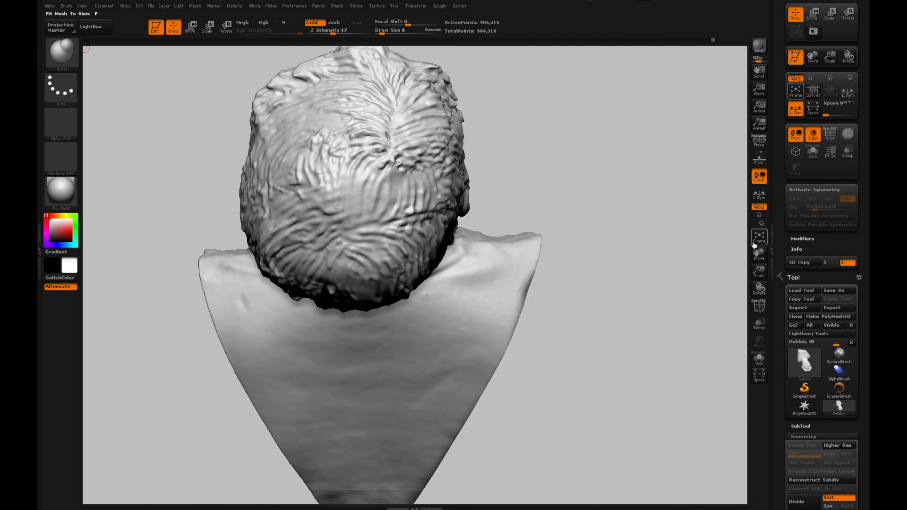
{"action": "left_click_drag", "start_coordinate": [747, 288], "coordinate": [557, 199]}
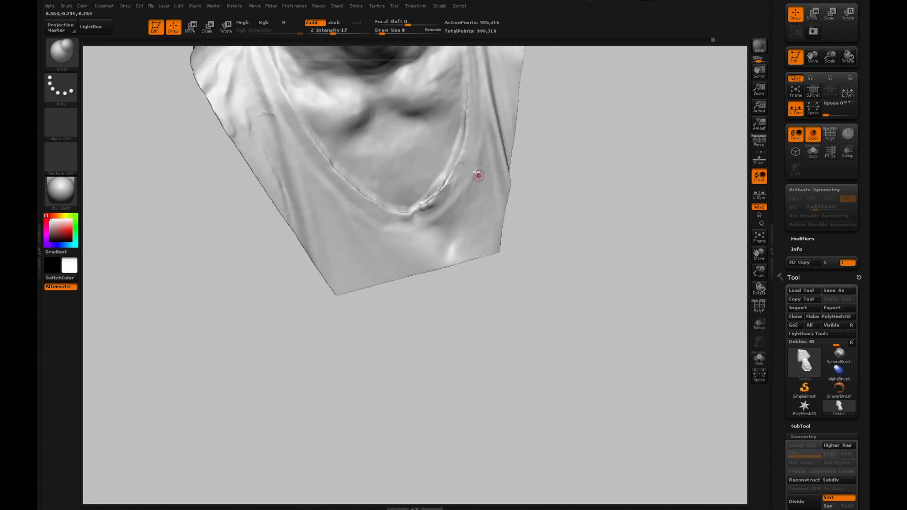
{"action": "key", "text": "shift"}
{"action": "left_click", "coordinate": [58, 53]}
{"action": "key", "text": "b"}
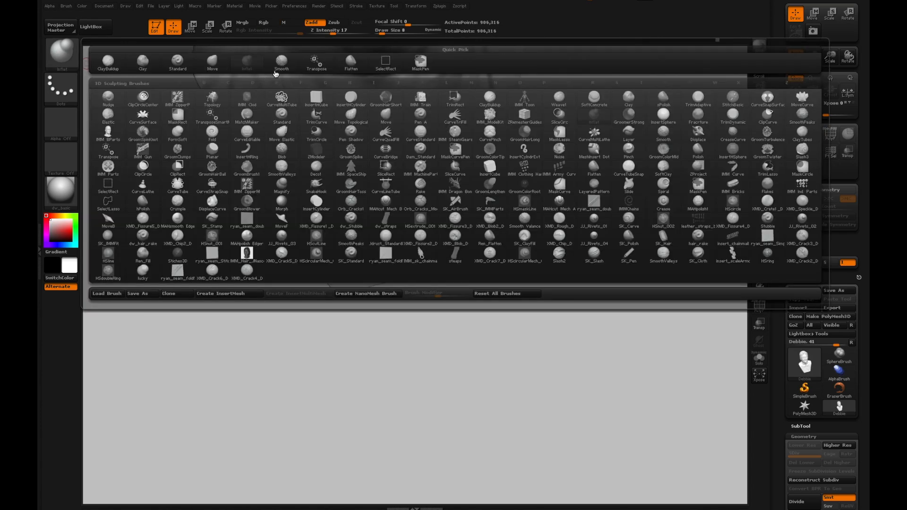
{"action": "left_click", "coordinate": [349, 62]}
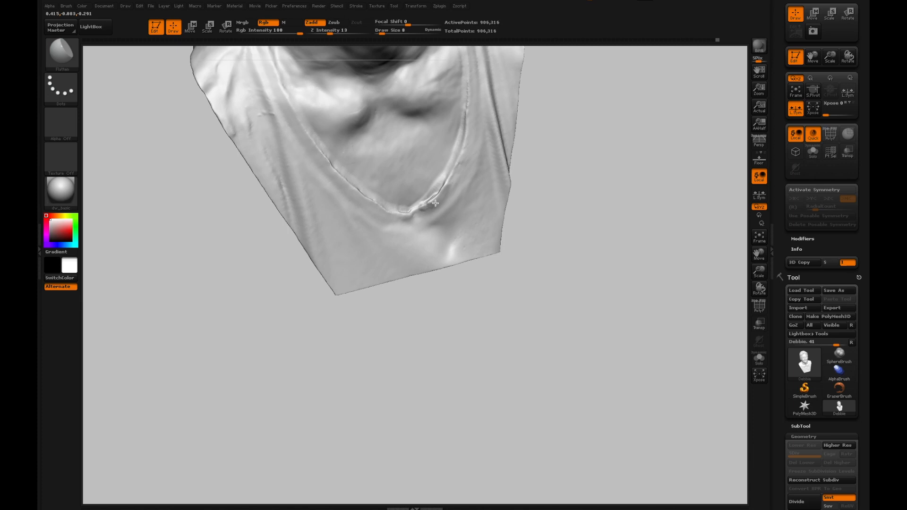
{"action": "left_click_drag", "start_coordinate": [434, 213], "coordinate": [425, 207]}
Save the project as ZBrushProject.zpr in the customer's folder and dismiss the shortcut notice
{"action": "left_click_drag", "start_coordinate": [757, 291], "coordinate": [749, 299]}
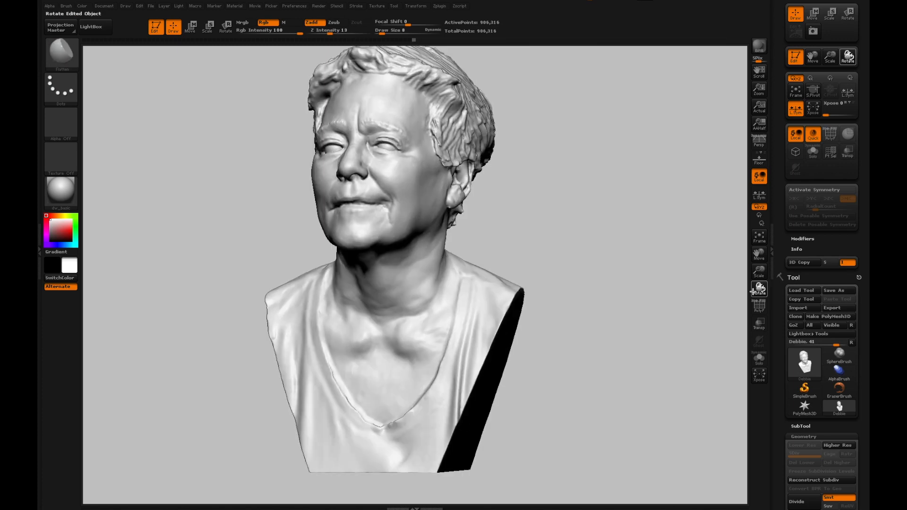
{"action": "left_click_drag", "start_coordinate": [752, 302], "coordinate": [759, 306]}
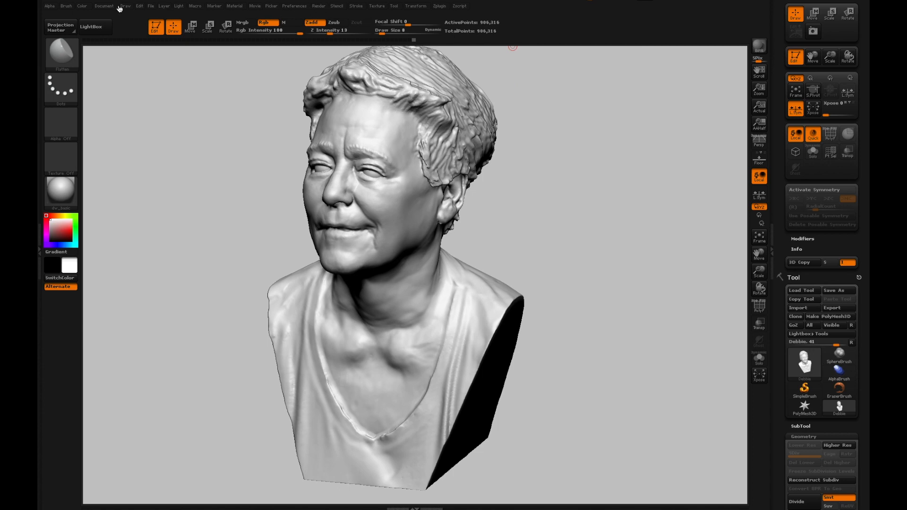
{"action": "left_click", "coordinate": [150, 6]}
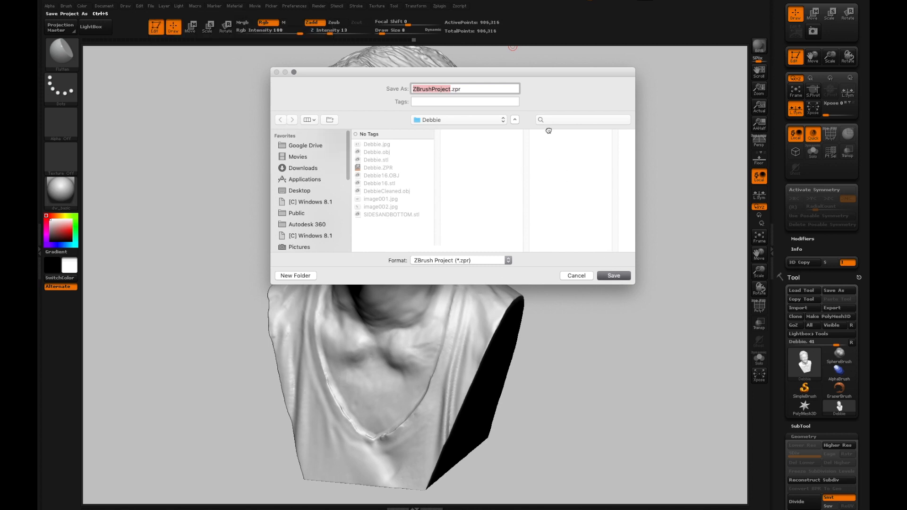
{"action": "key", "text": "Return"}
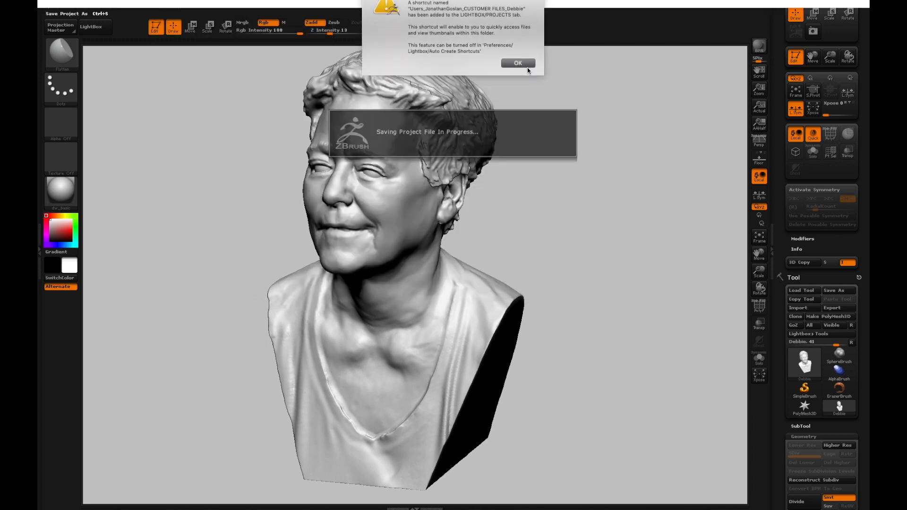
{"action": "left_click", "coordinate": [524, 72]}
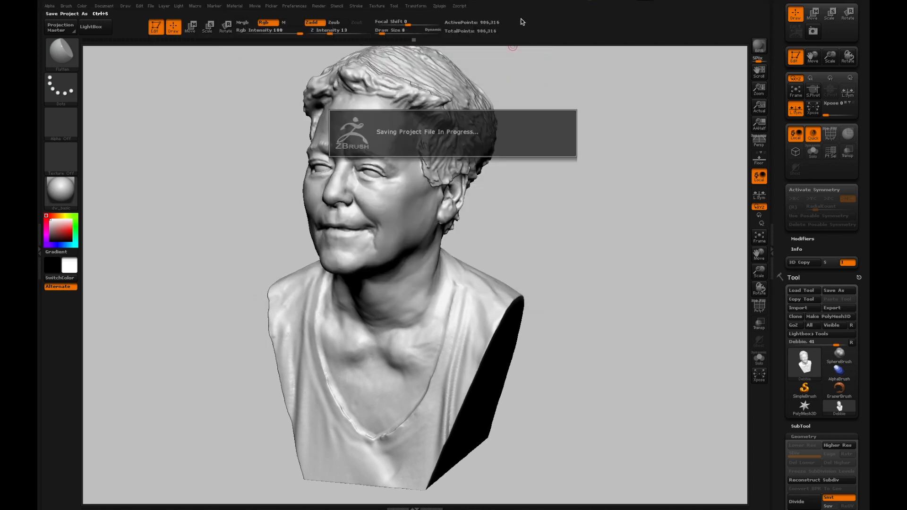
Stamp a snapshot of the bust's three-quarter view on the canvas and place the live model beside it, facing front
{"action": "left_click", "coordinate": [318, 6]}
{"action": "left_click", "coordinate": [333, 39]}
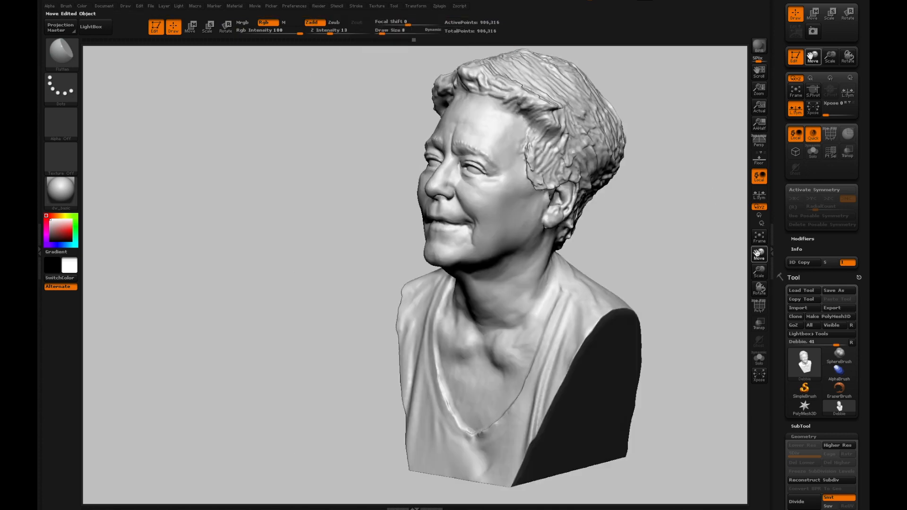
{"action": "left_click_drag", "start_coordinate": [758, 253], "coordinate": [759, 256]}
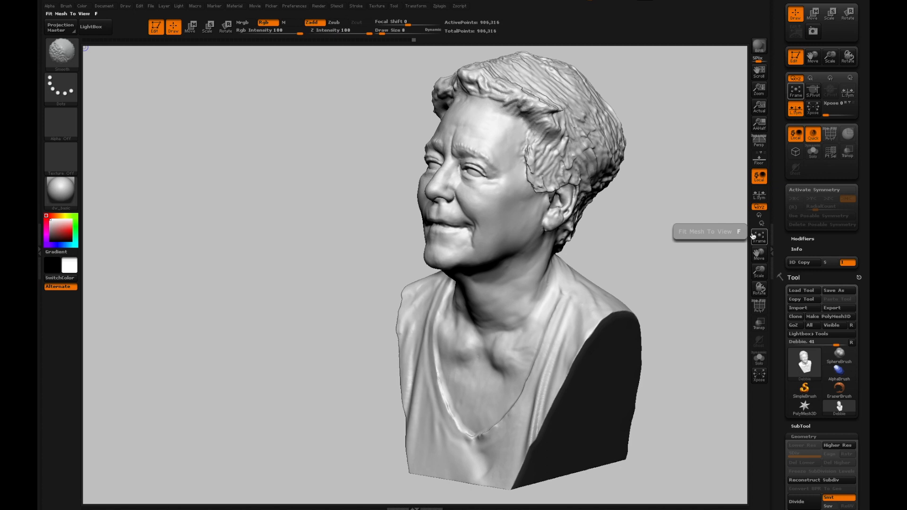
{"action": "key", "text": "shift+s"}
{"action": "left_click_drag", "start_coordinate": [759, 255], "coordinate": [616, 252]}
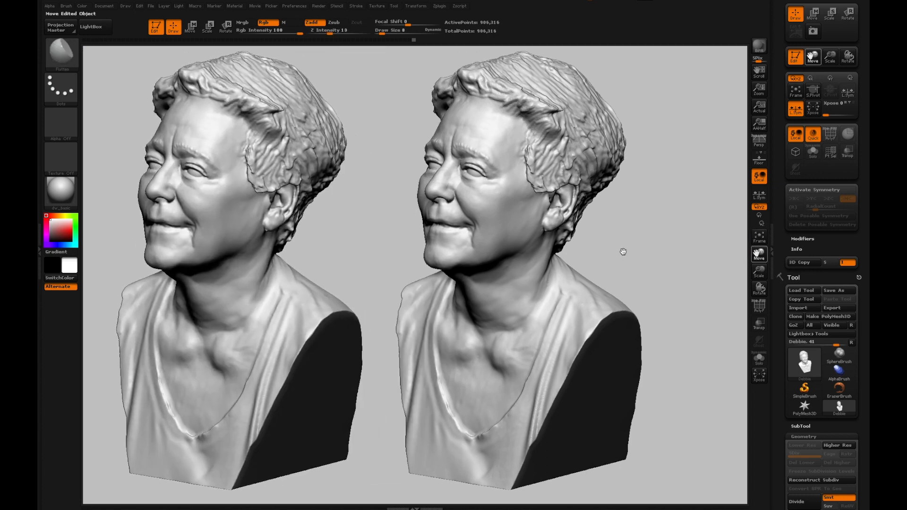
{"action": "left_click_drag", "start_coordinate": [759, 288], "coordinate": [757, 261]}
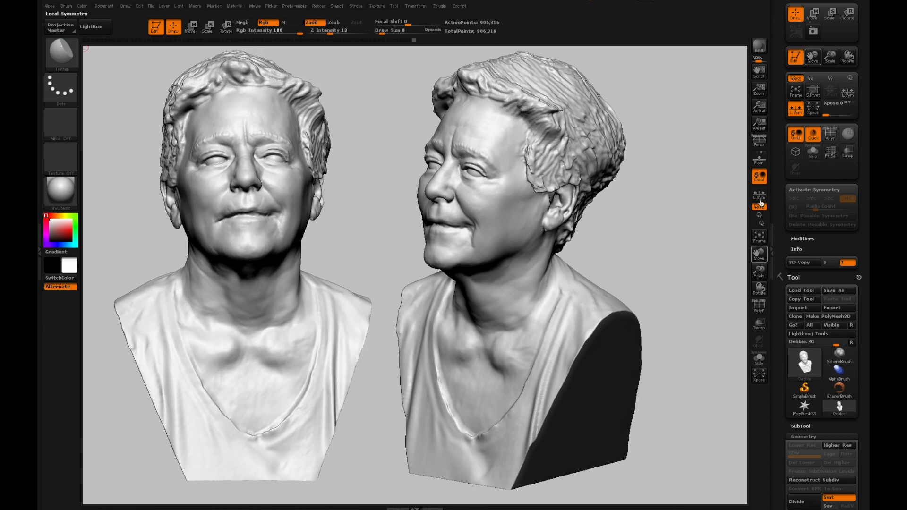
Render the canvas with the front and three-quarter views using the Best renderer
{"action": "left_click", "coordinate": [373, 6]}
{"action": "left_click", "coordinate": [319, 7]}
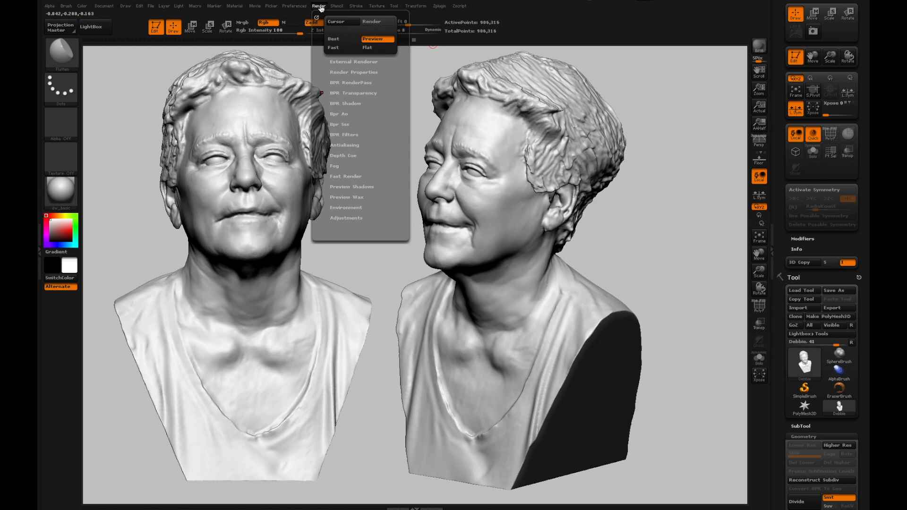
{"action": "left_click", "coordinate": [333, 39]}
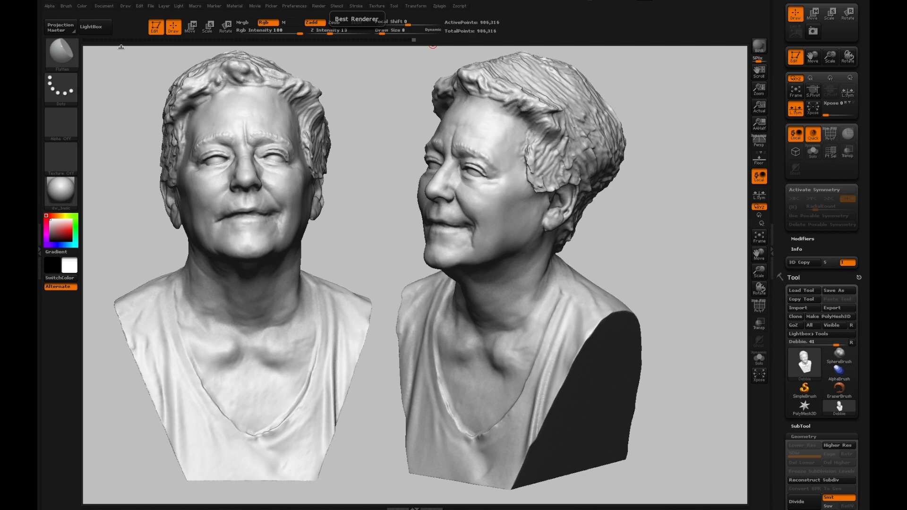
Export the rendered canvas as the JPEG image ZBrush Document.jpg at quality 100
{"action": "left_click", "coordinate": [104, 6]}
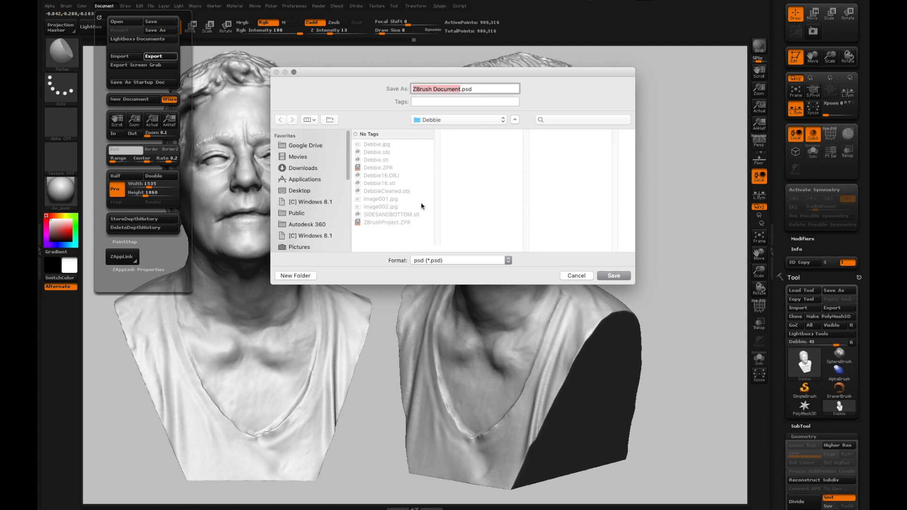
{"action": "left_click", "coordinate": [450, 265]}
{"action": "left_click", "coordinate": [453, 269]}
{"action": "left_click", "coordinate": [613, 276]}
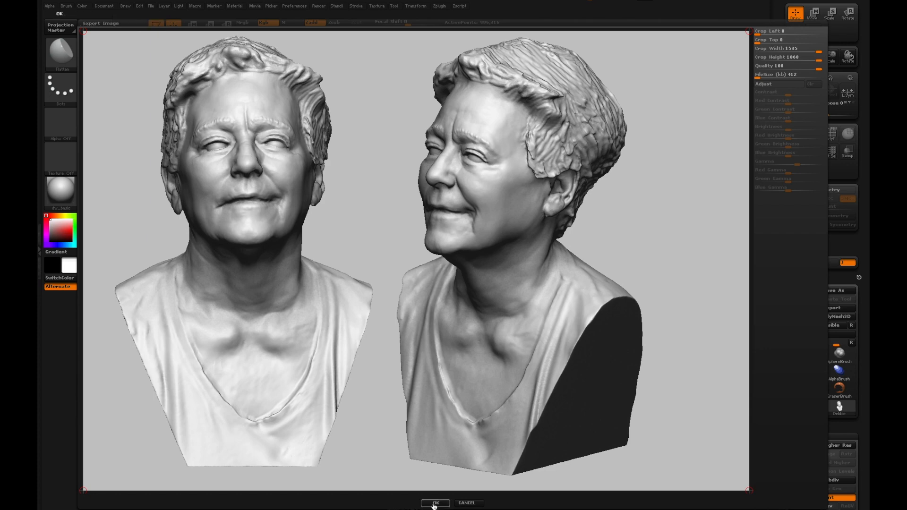
{"action": "left_click", "coordinate": [436, 503]}
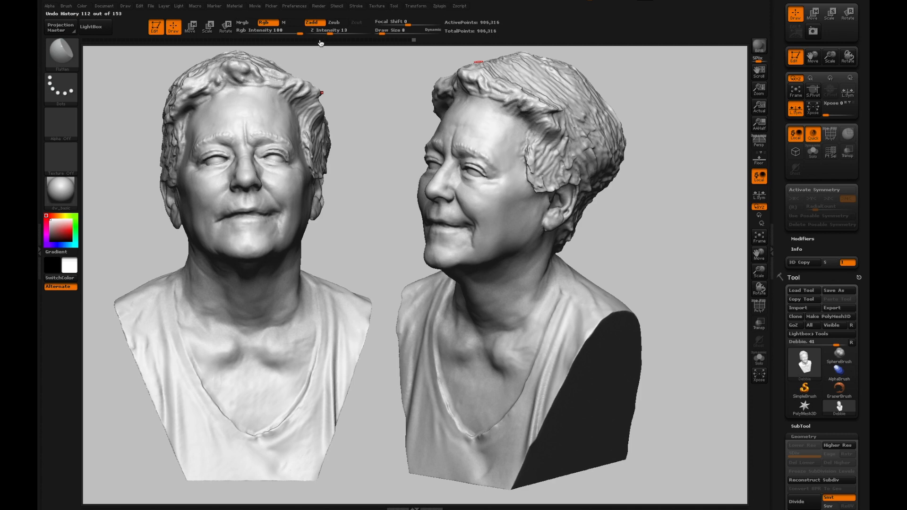
Switch back to the Preview renderer, clear the snapshot from the canvas and fit the bust to the view
{"action": "left_click", "coordinate": [318, 6]}
{"action": "mouse_move", "coordinate": [336, 6]}
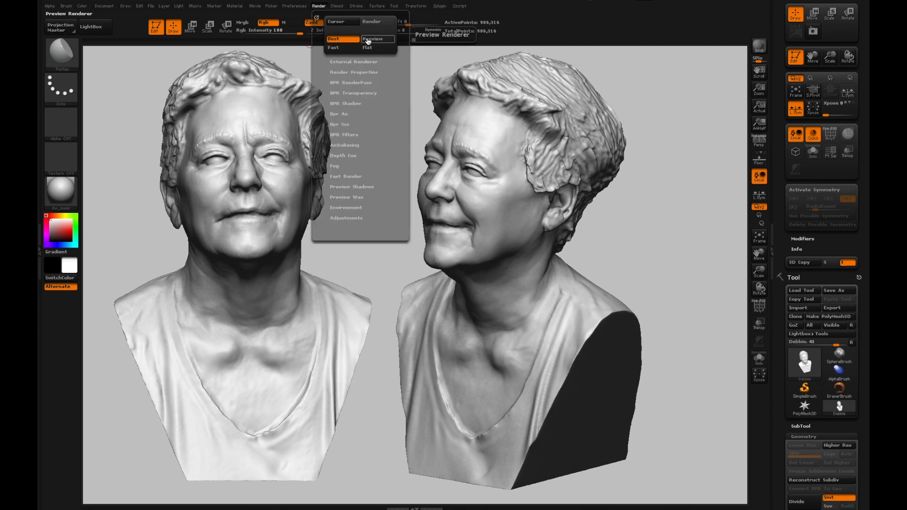
{"action": "key", "text": "ctrl"}
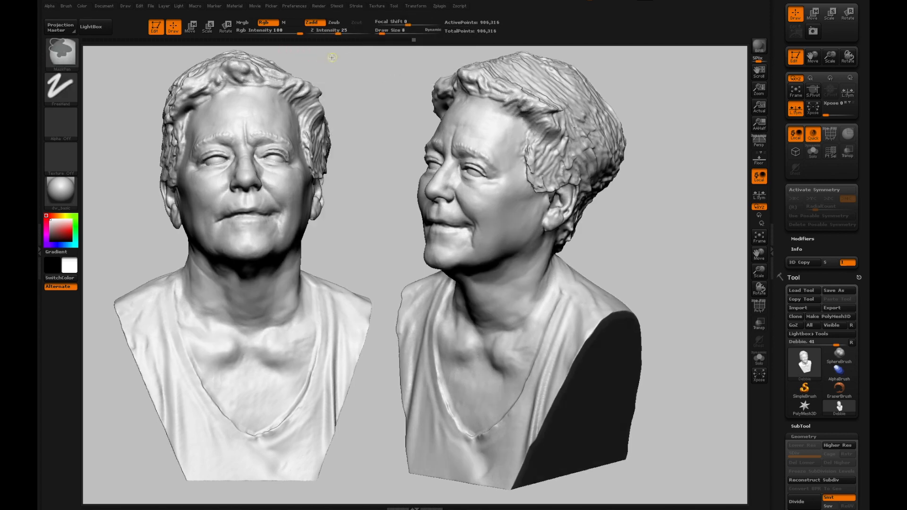
{"action": "key", "text": "ctrl+n"}
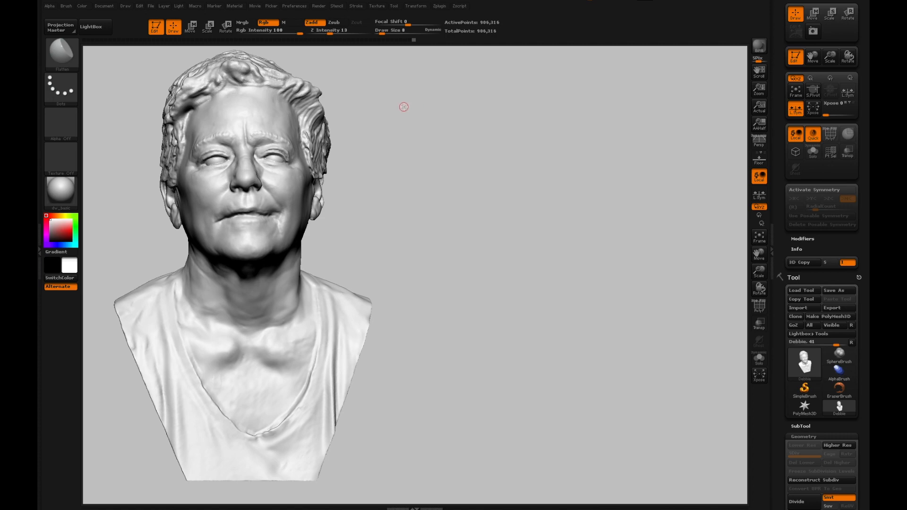
{"action": "left_click", "coordinate": [758, 237]}
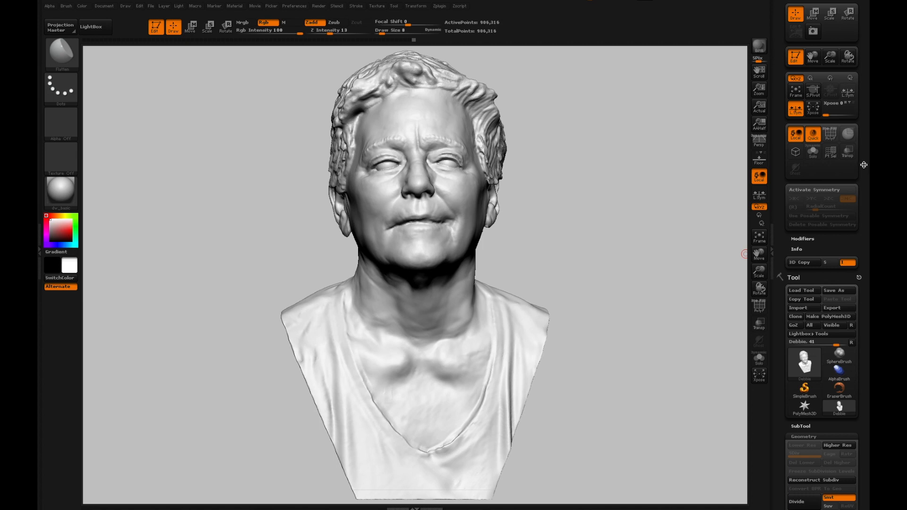
Export the bust mesh in OBJ format as ZBrushProject.obj
{"action": "left_click_drag", "start_coordinate": [864, 184], "coordinate": [864, 83]}
{"action": "left_click", "coordinate": [833, 46]}
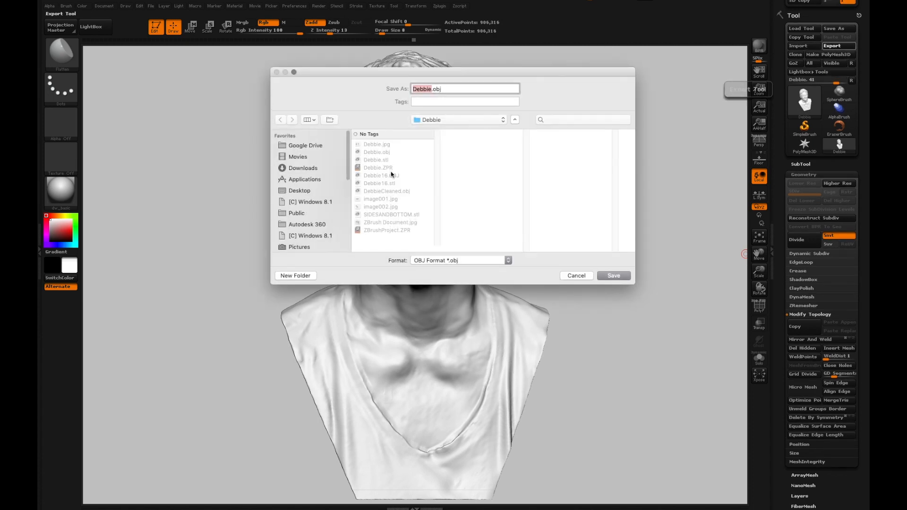
{"action": "left_click", "coordinate": [387, 231]}
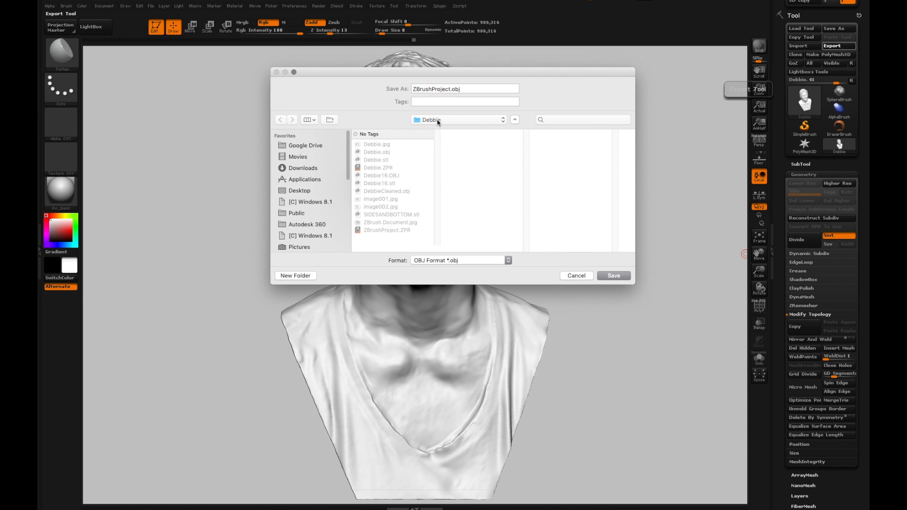
{"action": "left_click", "coordinate": [609, 274]}
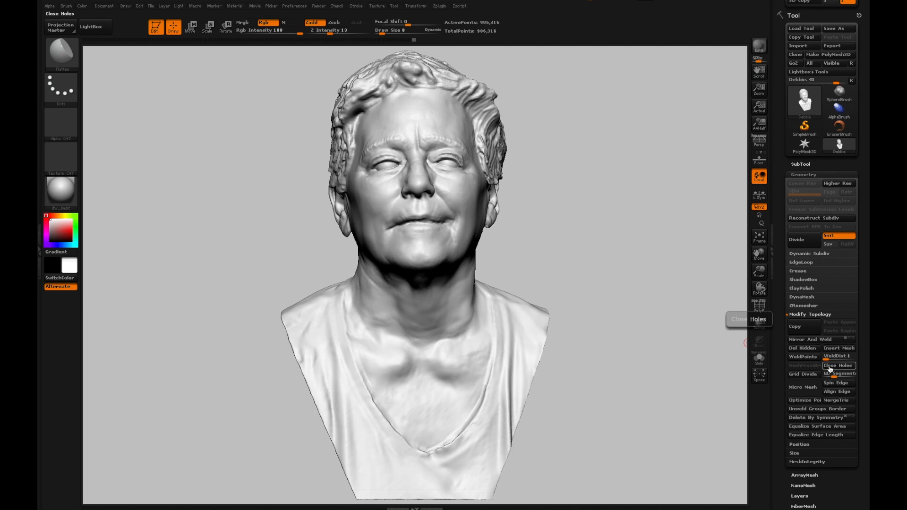
Close any holes in the bust mesh and pre-process all subtools with Decimation Master
{"action": "left_click", "coordinate": [830, 369]}
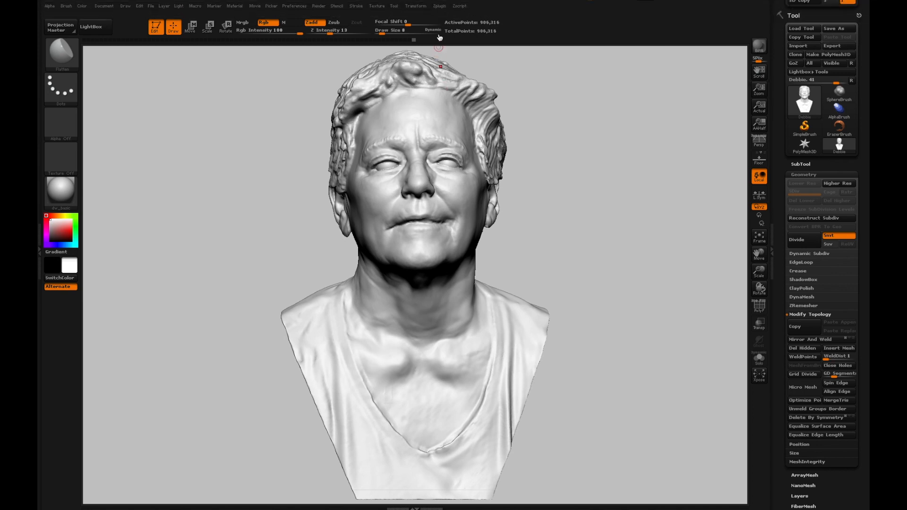
{"action": "left_click", "coordinate": [437, 7]}
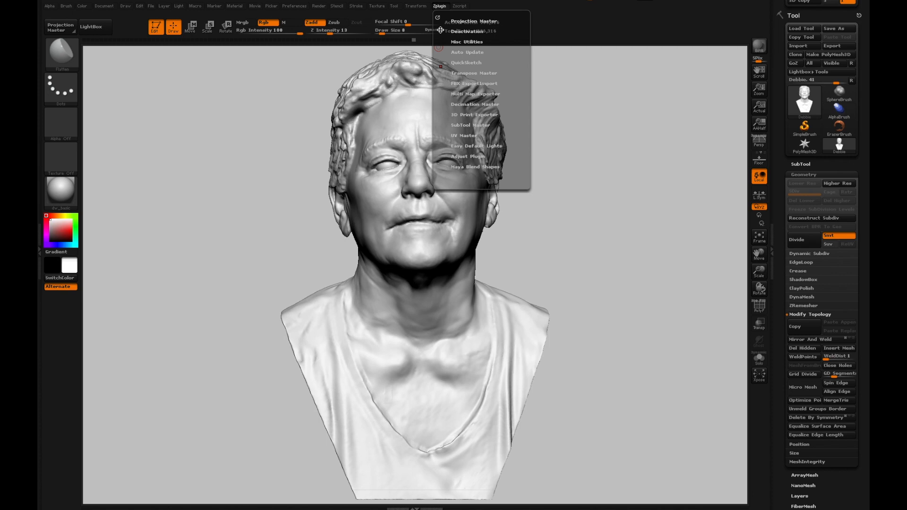
{"action": "left_click", "coordinate": [462, 105]}
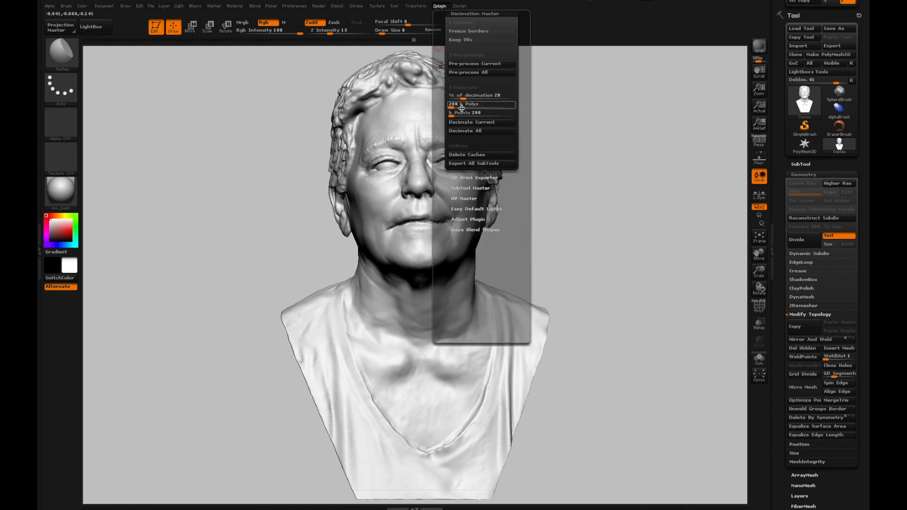
{"action": "left_click", "coordinate": [458, 73]}
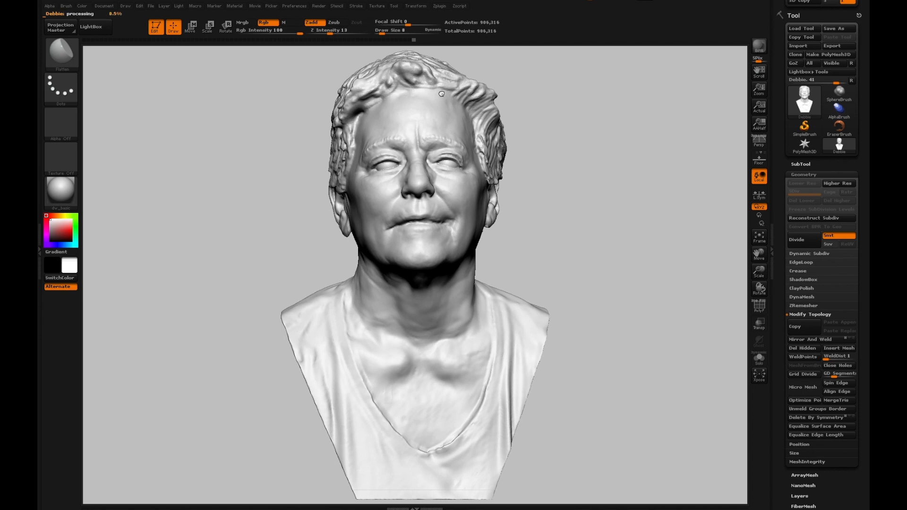
Set the decimation percentage to 60, decimate the current bust, and inspect the surface around the mouth and neck
{"action": "left_click", "coordinate": [442, 7]}
{"action": "left_click", "coordinate": [453, 186]}
{"action": "type", "text": "60"}
{"action": "key", "text": "Return"}
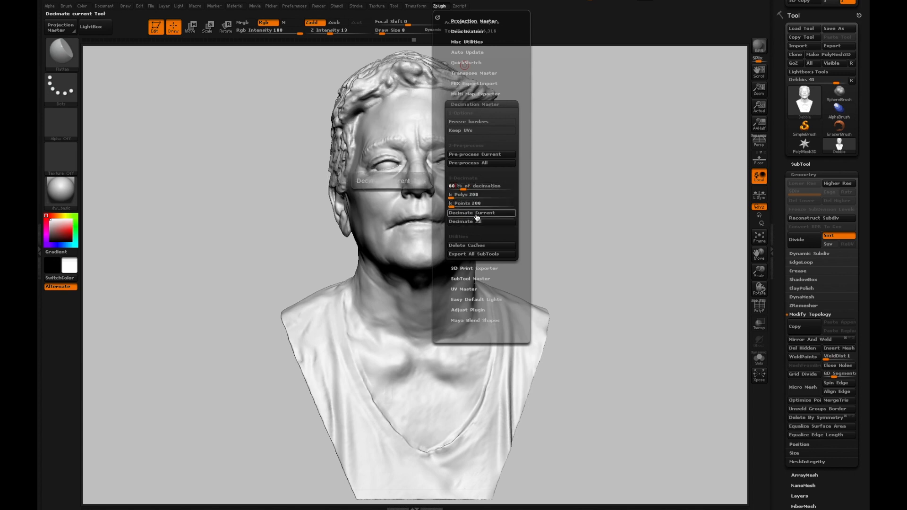
{"action": "left_click", "coordinate": [473, 213]}
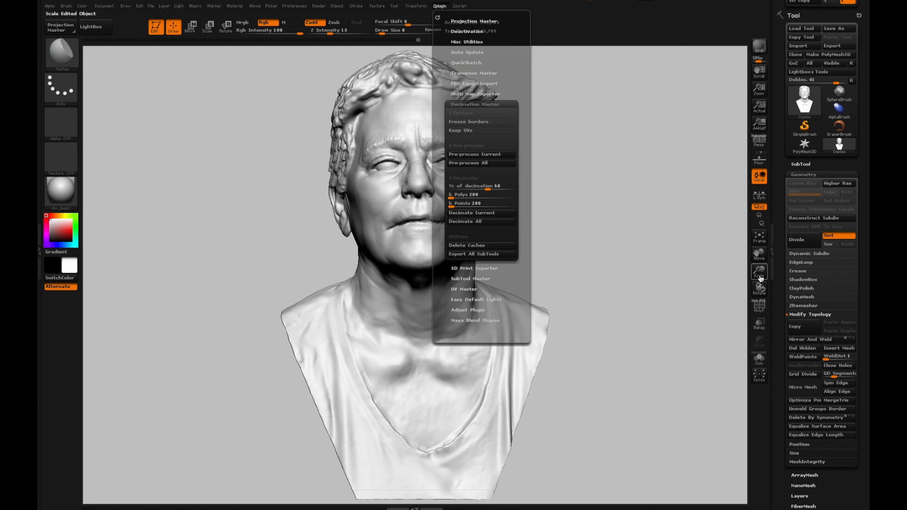
{"action": "left_click_drag", "start_coordinate": [760, 274], "coordinate": [801, 299]}
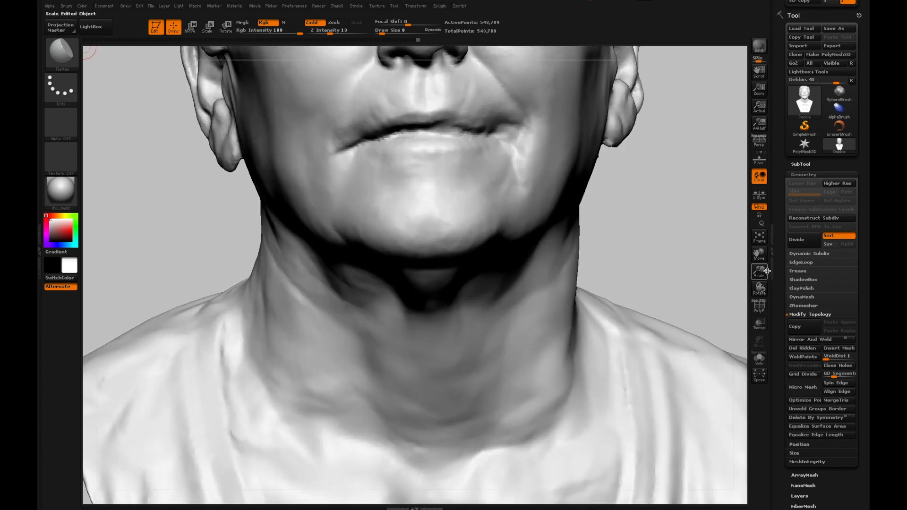
Show the polyframe and examine the decimated mesh's wireframe on the face, hair, chest and flat shoulder cut
{"action": "left_click_drag", "start_coordinate": [758, 254], "coordinate": [739, 346]}
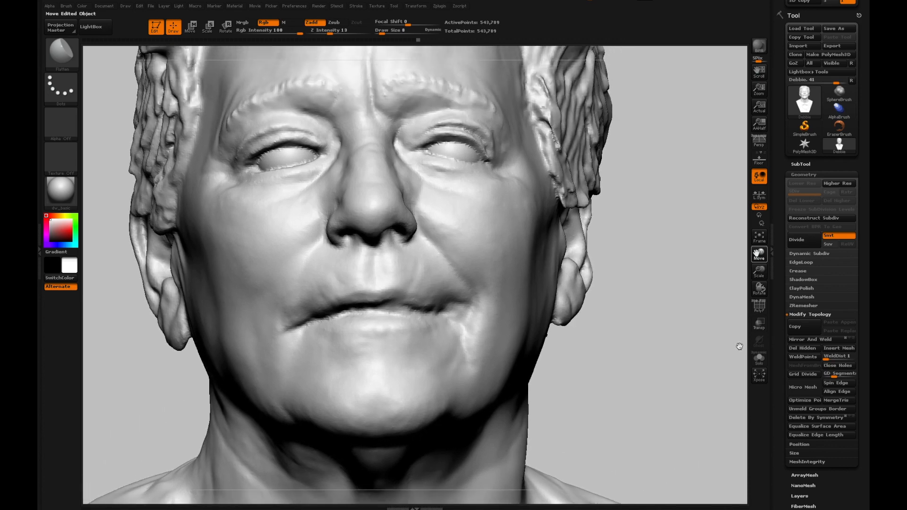
{"action": "left_click", "coordinate": [760, 308]}
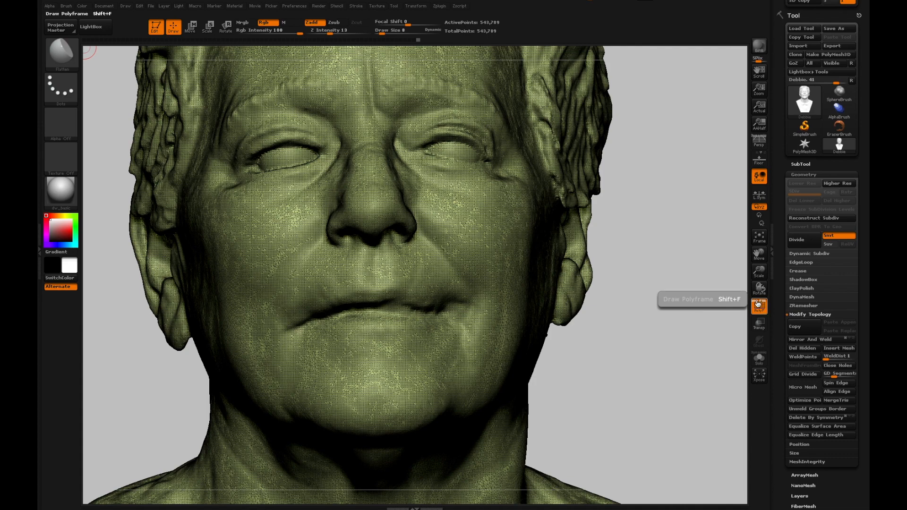
{"action": "left_click", "coordinate": [766, 303]}
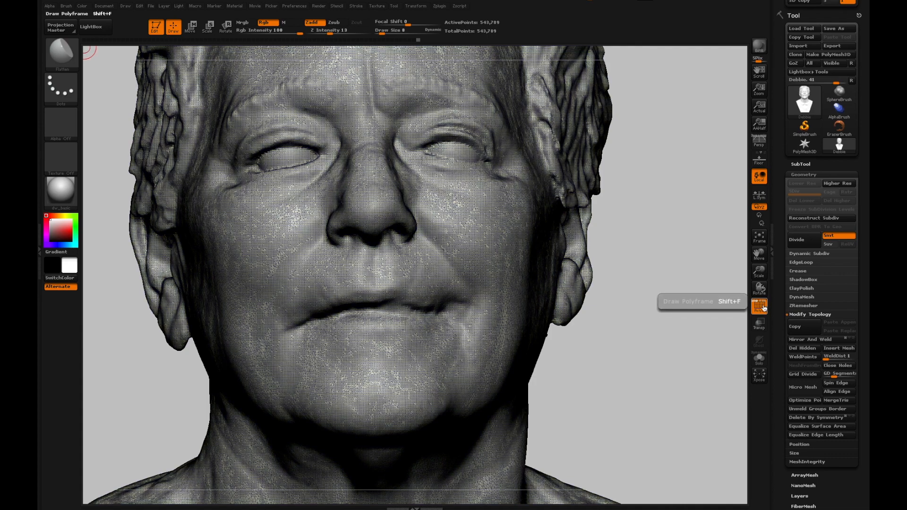
{"action": "left_click_drag", "start_coordinate": [758, 294], "coordinate": [750, 294]}
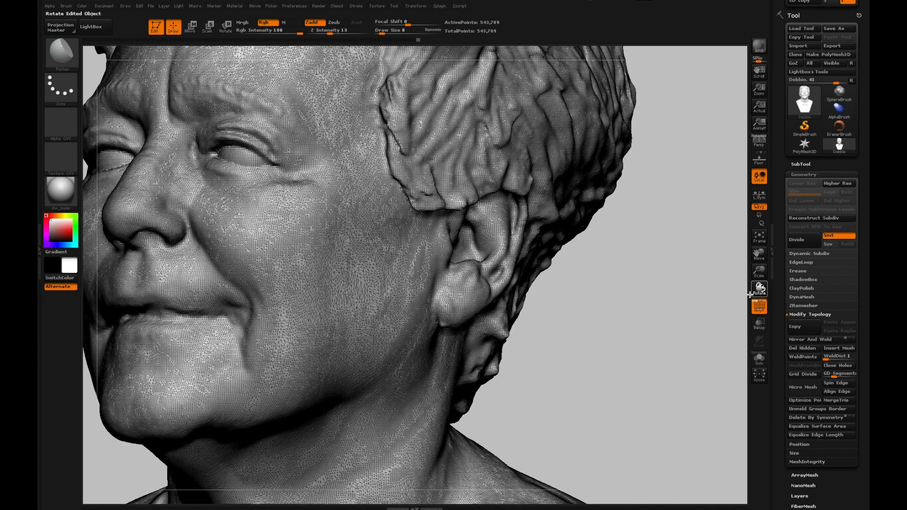
{"action": "mouse_move", "coordinate": [761, 274]}
{"action": "left_mouse_down"}
{"action": "mouse_move", "coordinate": [774, 280]}
{"action": "mouse_move", "coordinate": [732, 271]}
{"action": "mouse_move", "coordinate": [760, 232]}
{"action": "mouse_move", "coordinate": [759, 271]}
{"action": "mouse_move", "coordinate": [756, 41]}
{"action": "left_mouse_up"}
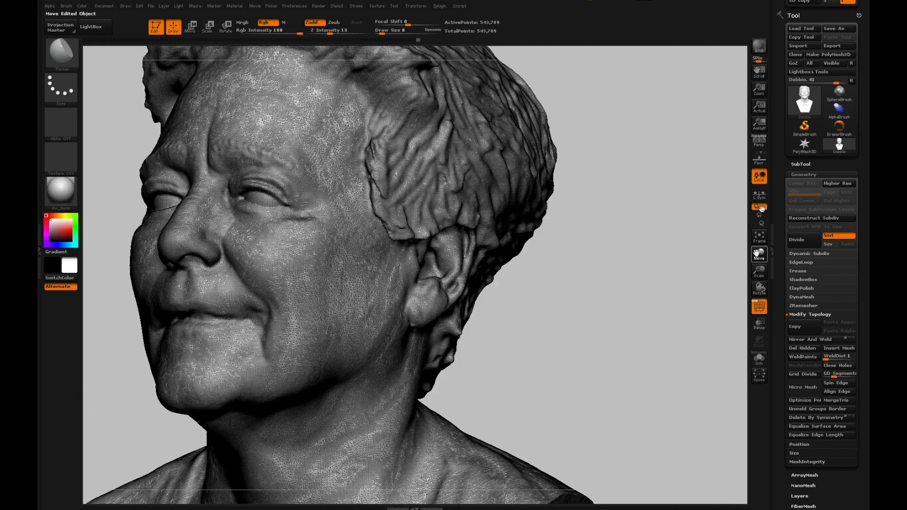
{"action": "left_click_drag", "start_coordinate": [762, 209], "coordinate": [771, 143]}
{"action": "left_click_drag", "start_coordinate": [773, 85], "coordinate": [778, 36]}
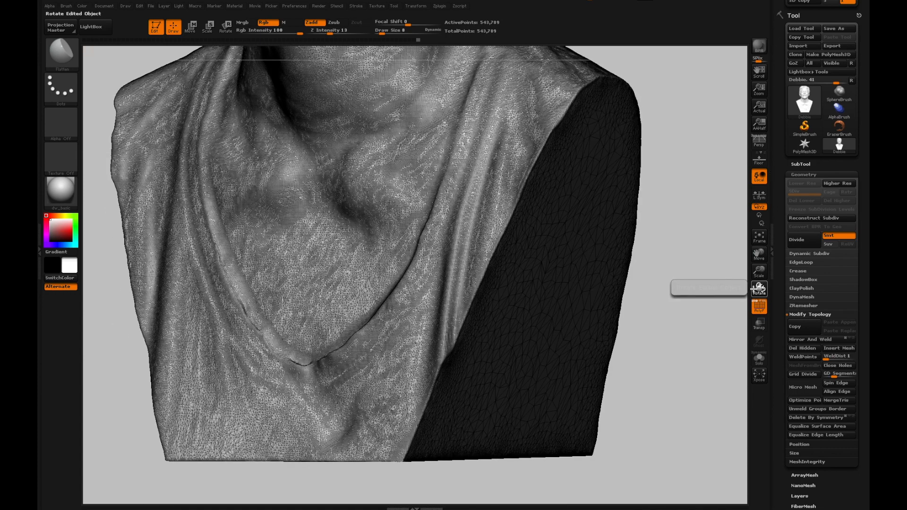
{"action": "mouse_move", "coordinate": [754, 289]}
{"action": "left_mouse_down"}
{"action": "mouse_move", "coordinate": [708, 288]}
{"action": "mouse_move", "coordinate": [758, 281]}
{"action": "mouse_move", "coordinate": [759, 262]}
{"action": "mouse_move", "coordinate": [757, 284]}
{"action": "left_mouse_up"}
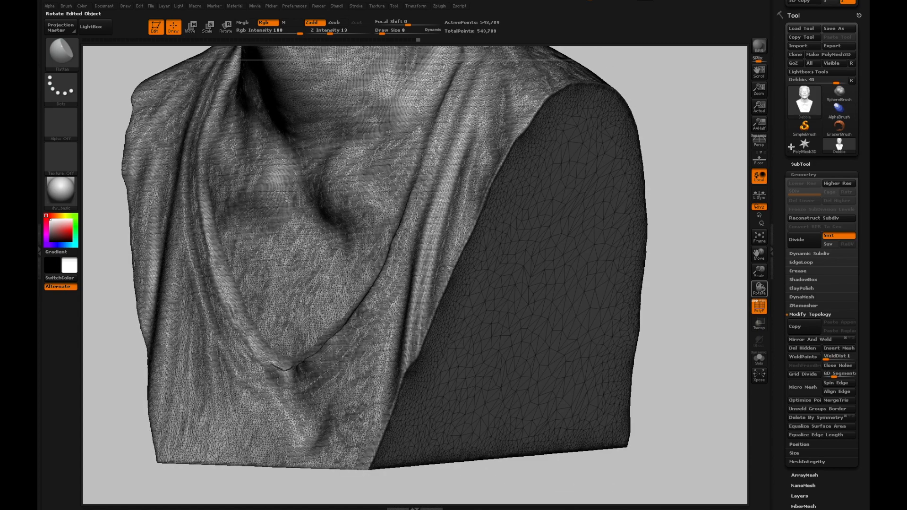
Export the decimated bust in OBJ format over the existing ZBrushProject.OBJ, and view the whole bust from its side
{"action": "left_click", "coordinate": [838, 48]}
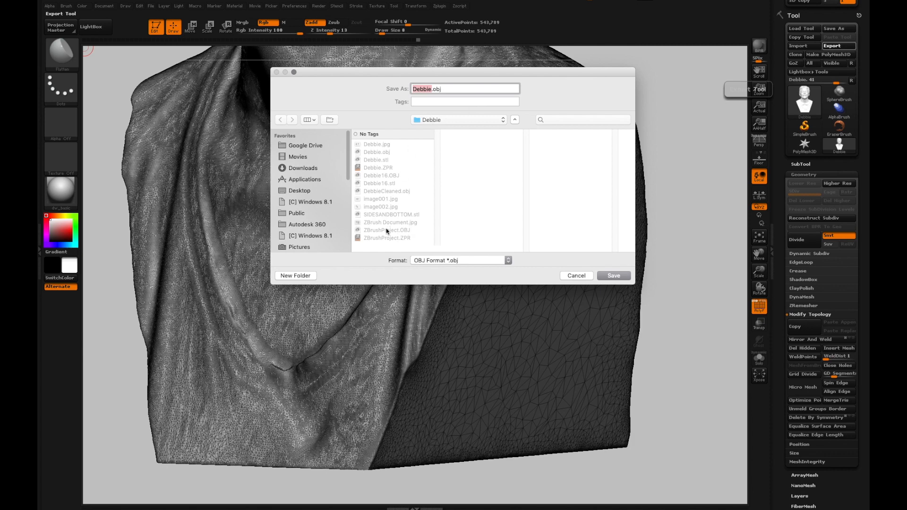
{"action": "left_click", "coordinate": [387, 231]}
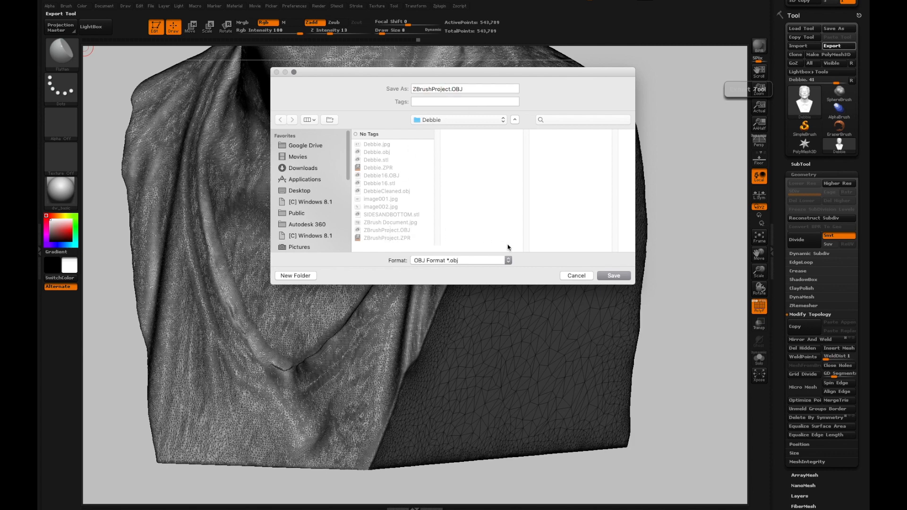
{"action": "left_click", "coordinate": [608, 275]}
{"action": "left_click", "coordinate": [519, 128]}
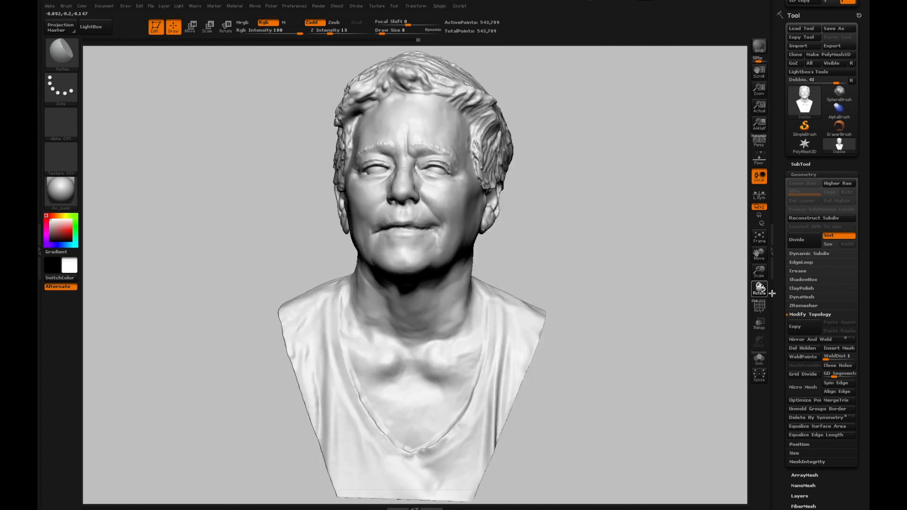
{"action": "left_click_drag", "start_coordinate": [759, 288], "coordinate": [785, 293]}
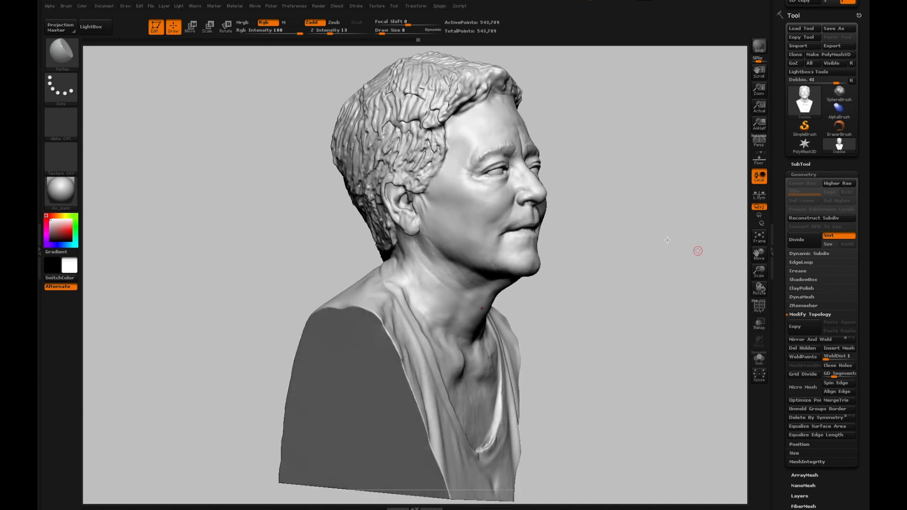